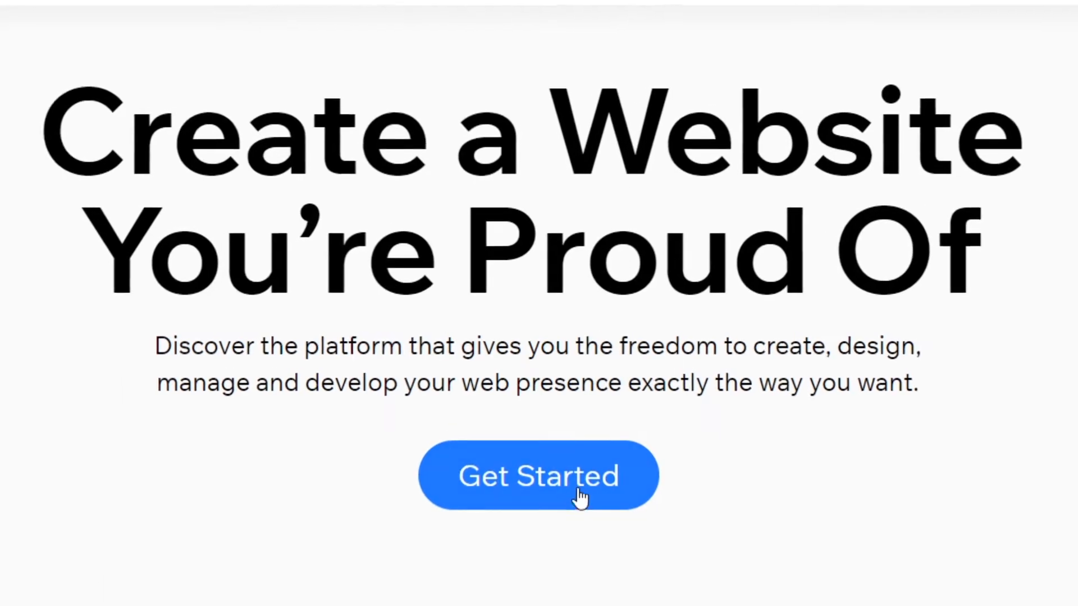
Get started with Wix and open the sign-up form for a new account.
click(547, 490)
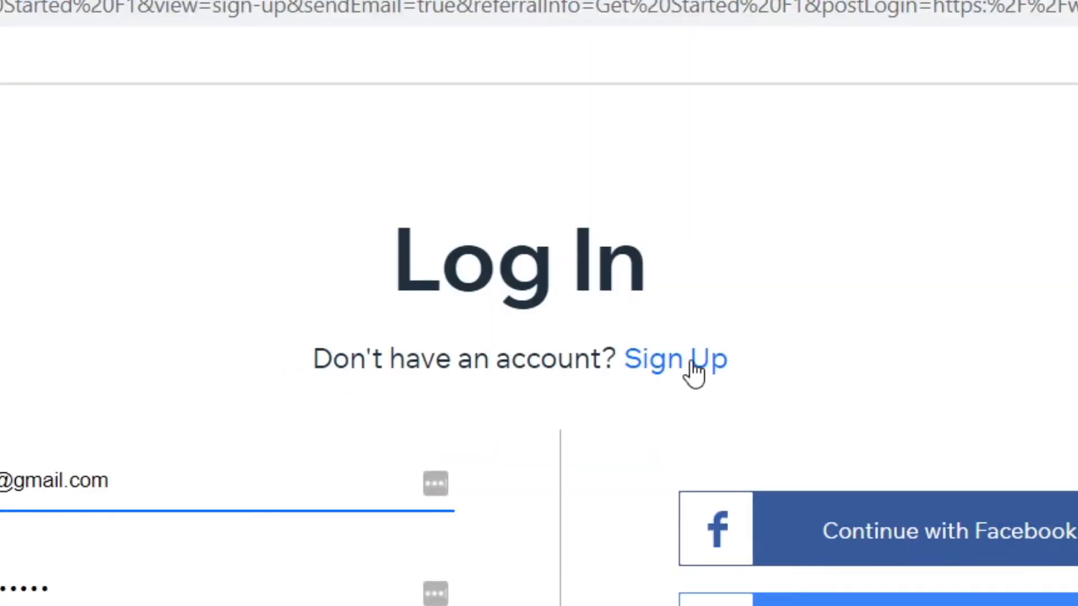
click(695, 368)
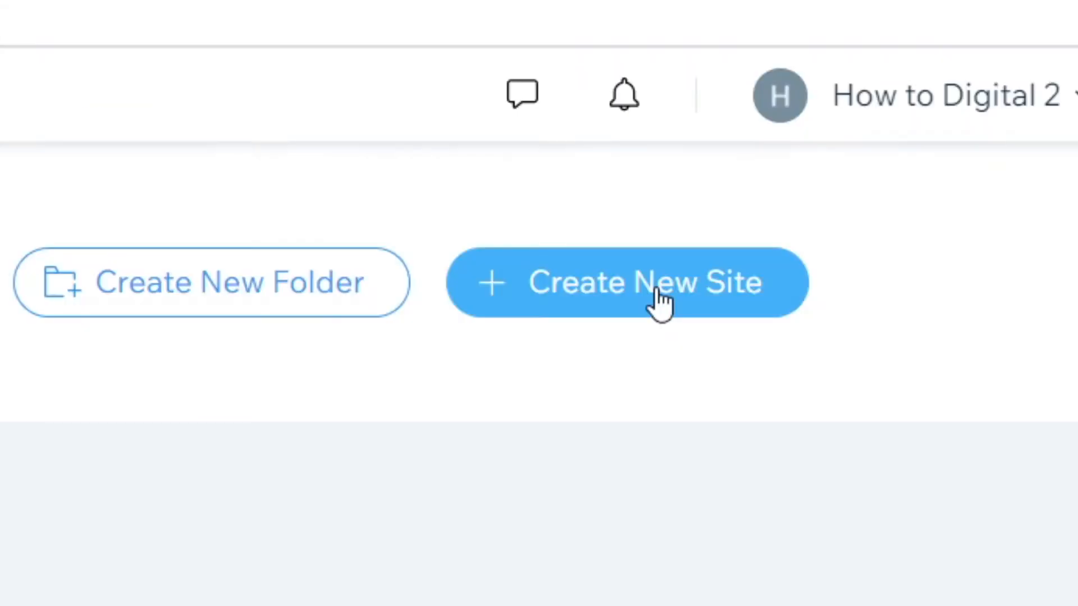
Create a new site of the kind Other and choose to build it in the Editor from a template.
click(958, 134)
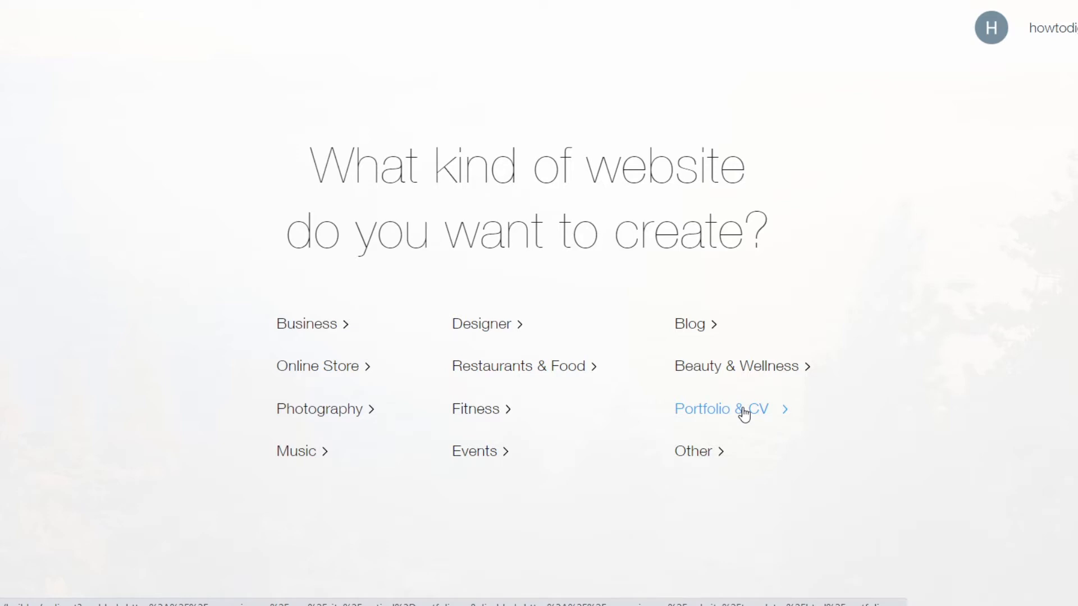
click(694, 453)
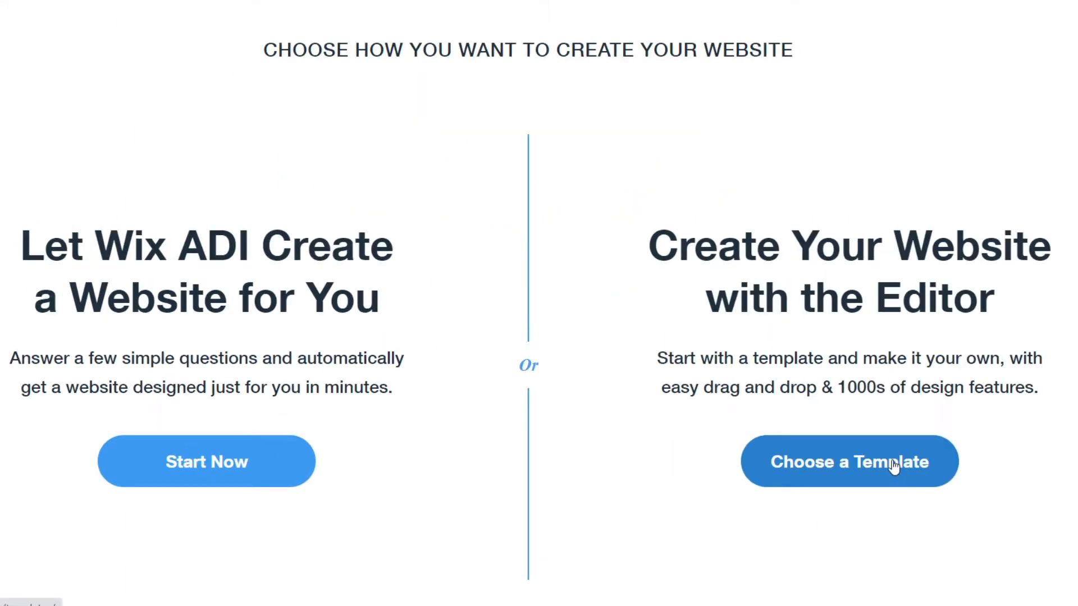
click(861, 469)
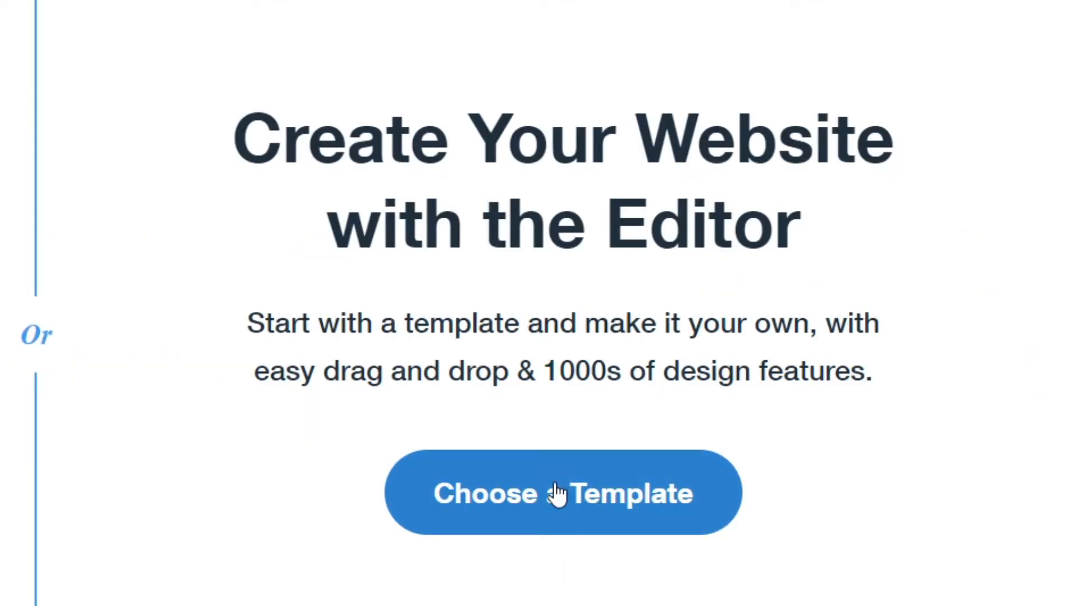
click(573, 495)
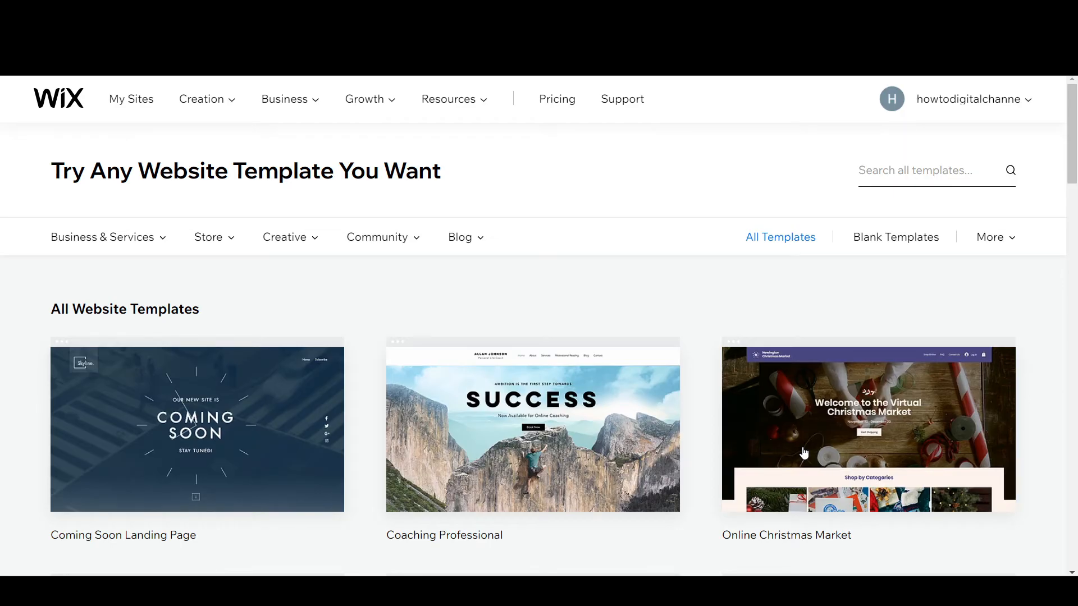
Look through the gallery of all website templates and its Business & Services, Store and Community categories.
scroll(600, 259, down, 15)
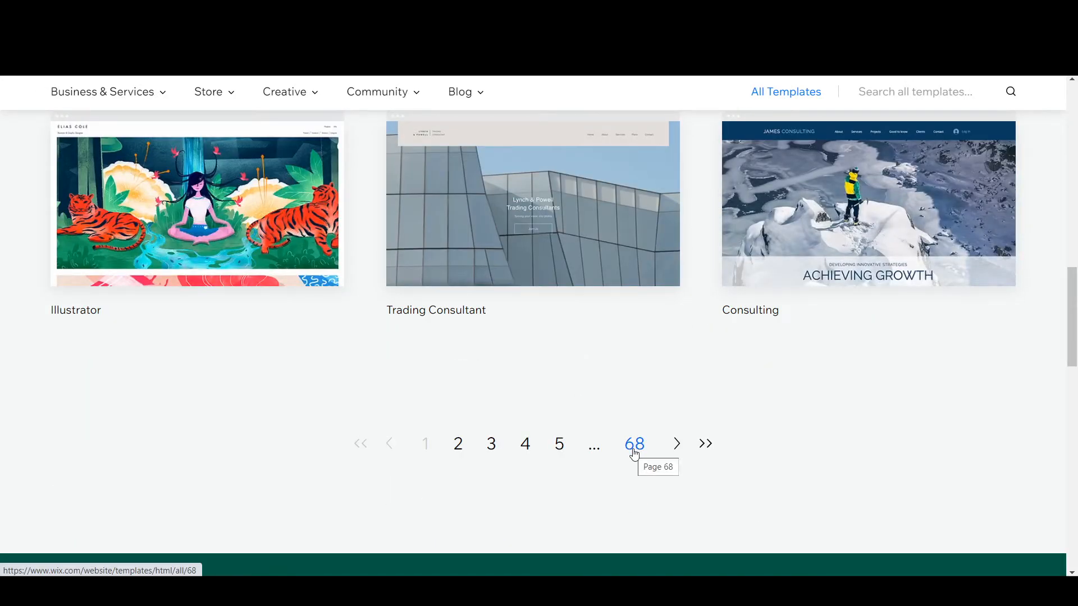
click(635, 447)
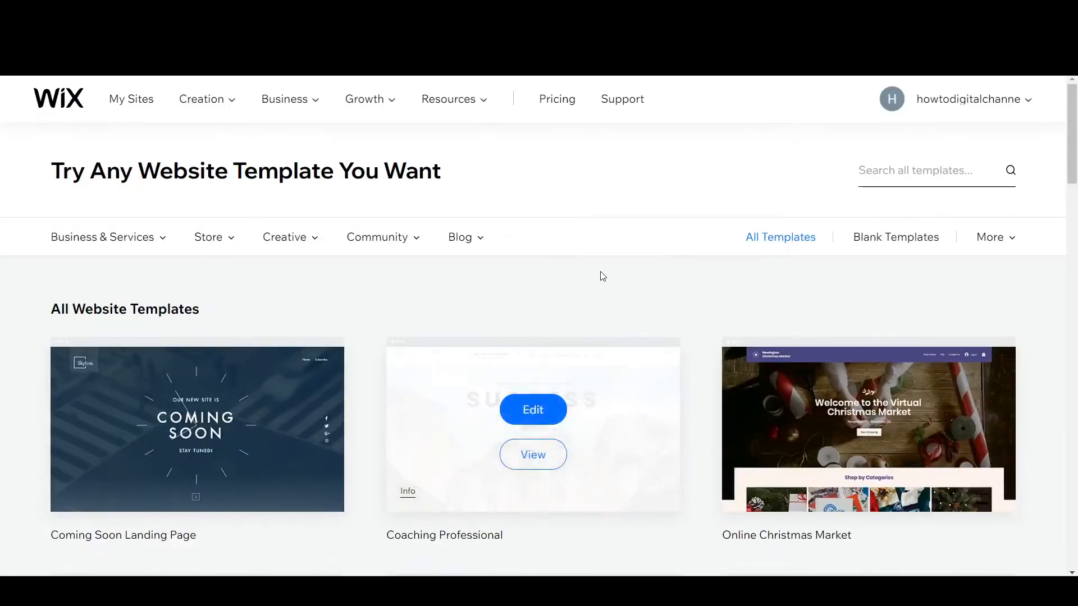
mouse_move(143, 246)
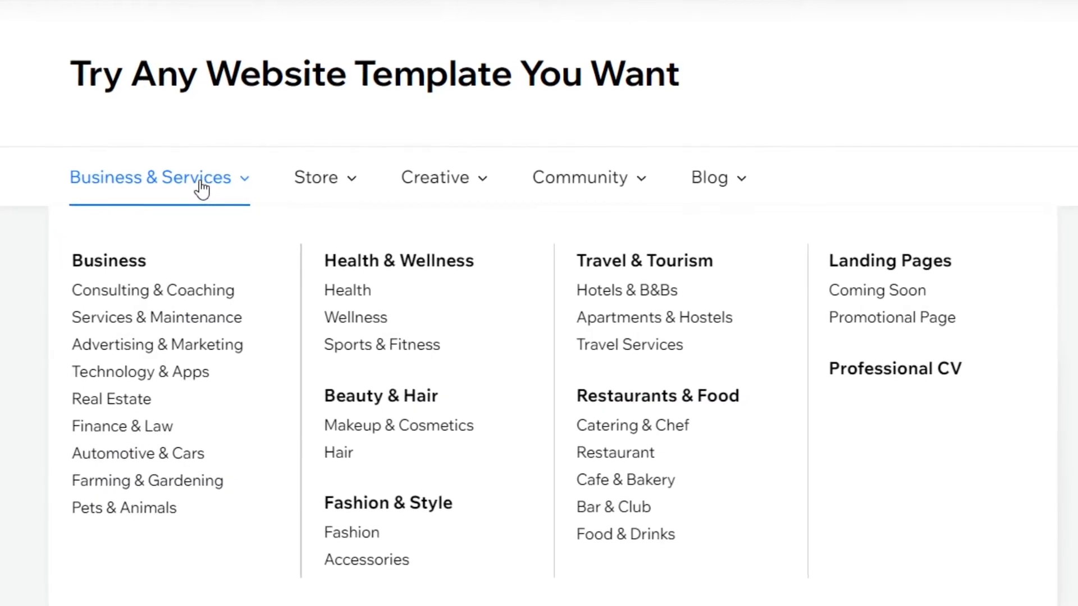
mouse_move(303, 187)
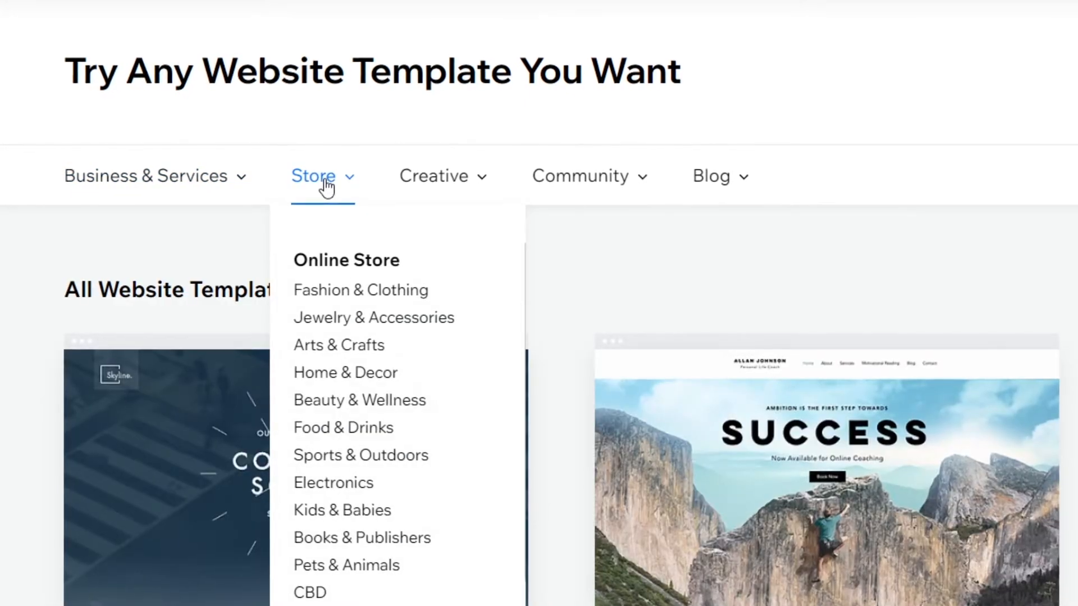
mouse_move(605, 188)
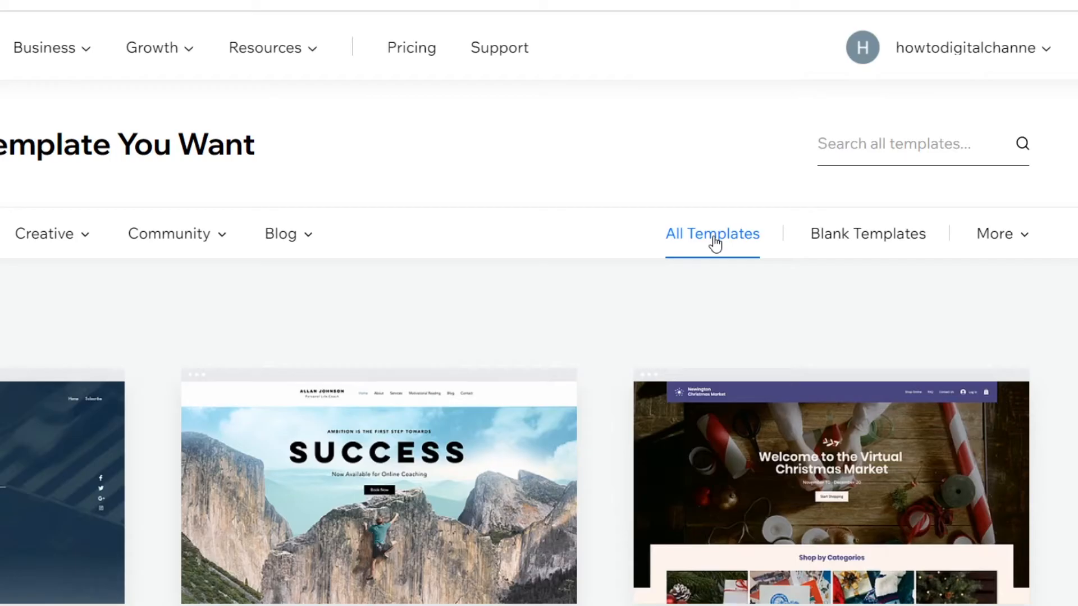
scroll(722, 313, down, 10)
scroll(724, 366, up, 8)
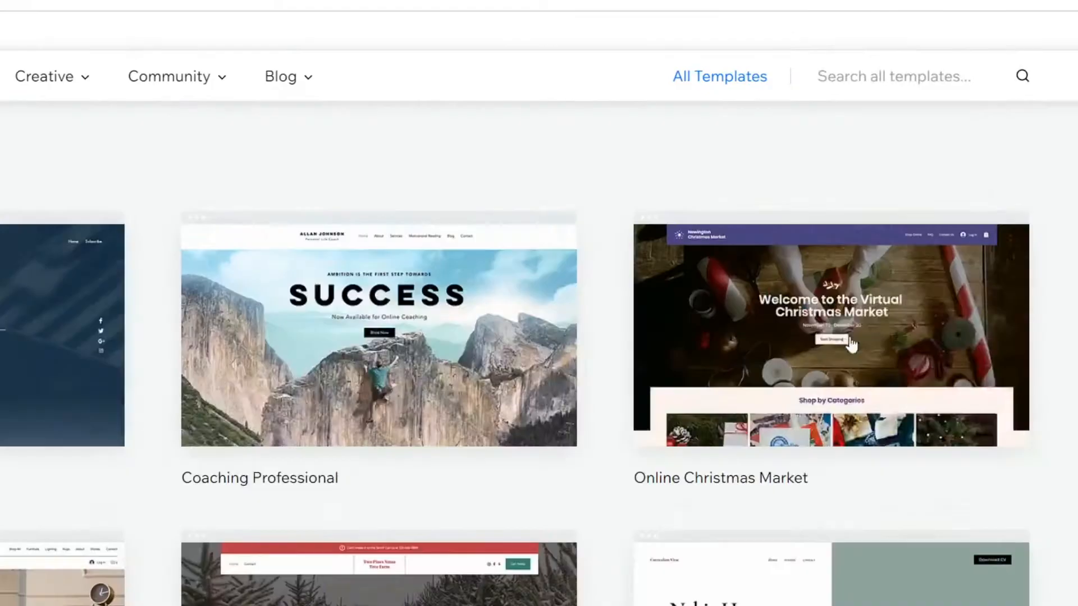
mouse_move(885, 271)
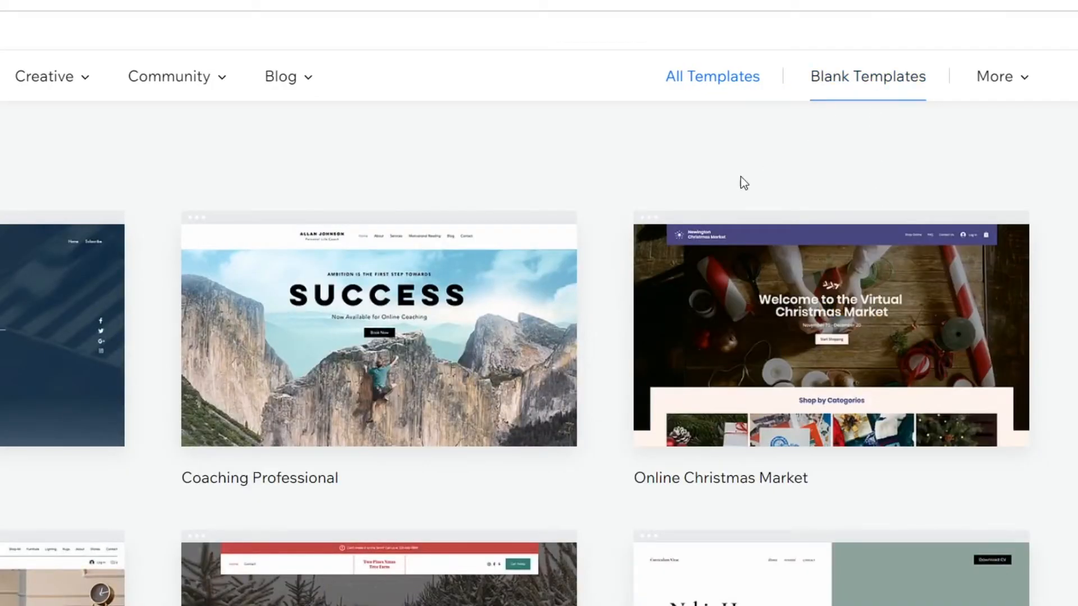
scroll(460, 237, up, 3)
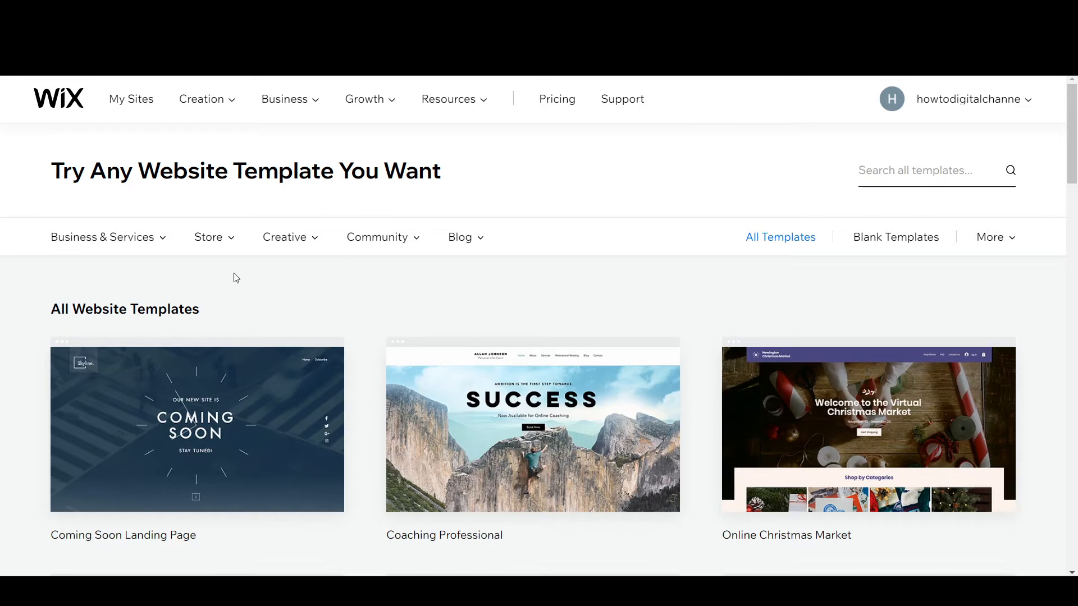
Search the templates for "portfolio" and browse to the Resumes & CVs templates.
click(919, 183)
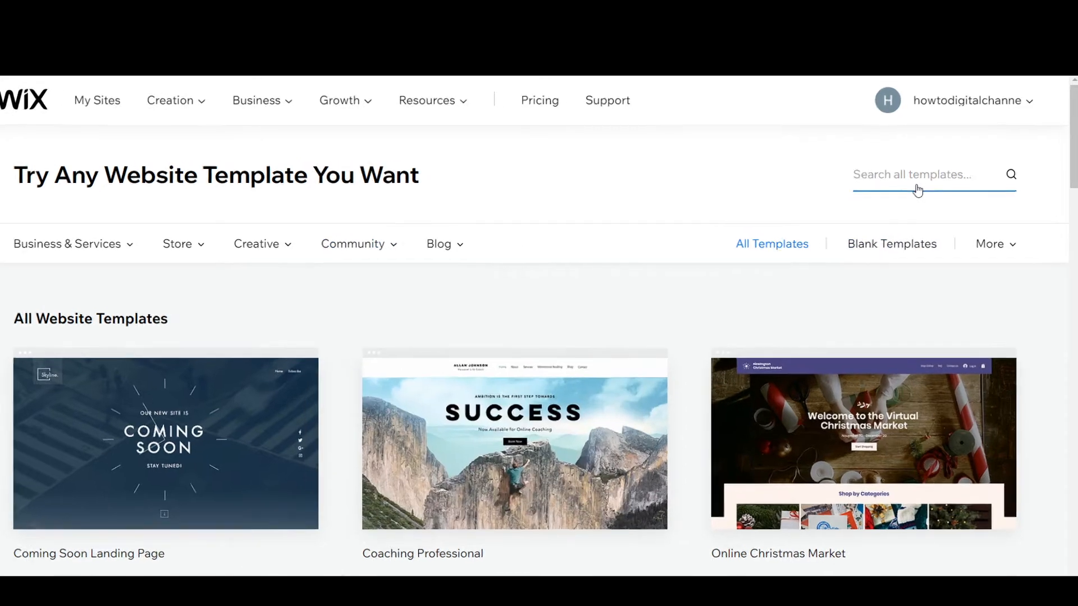
text(portfolio)
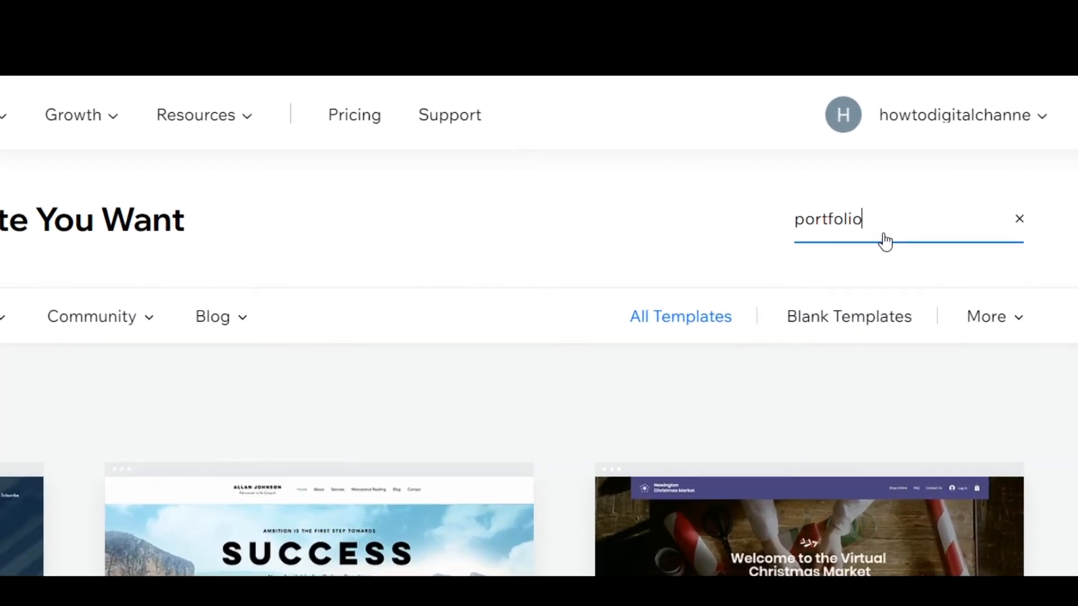
key(Return)
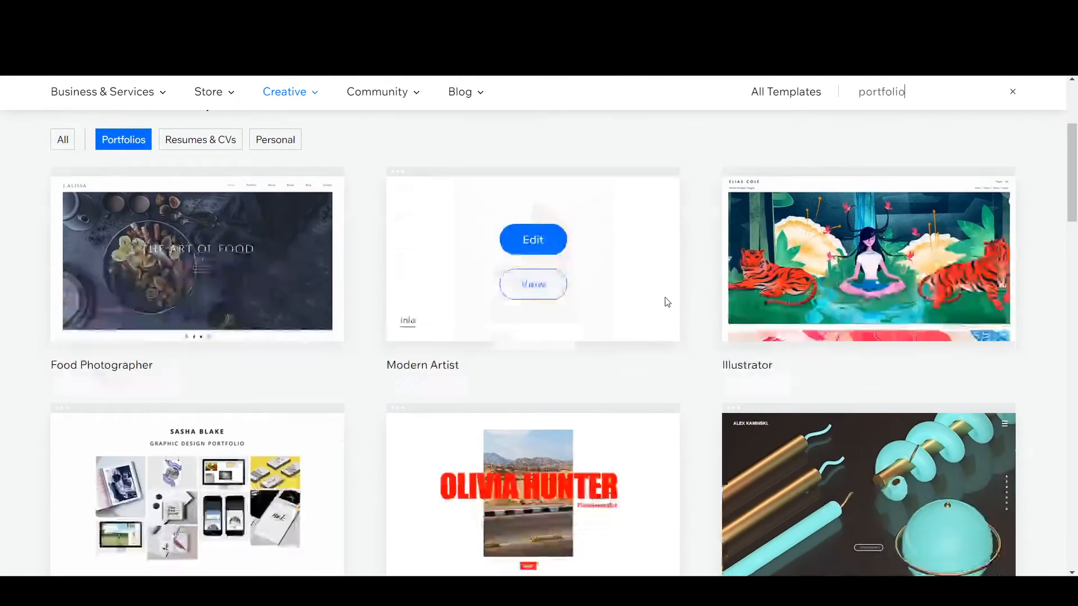
scroll(612, 347, down, 8)
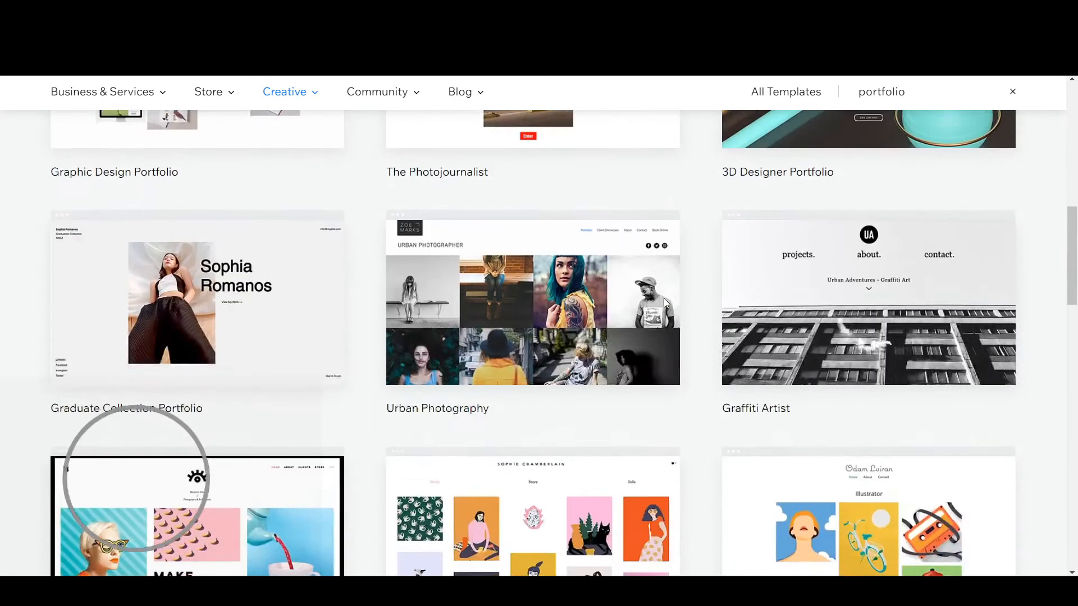
scroll(664, 299, down, 6)
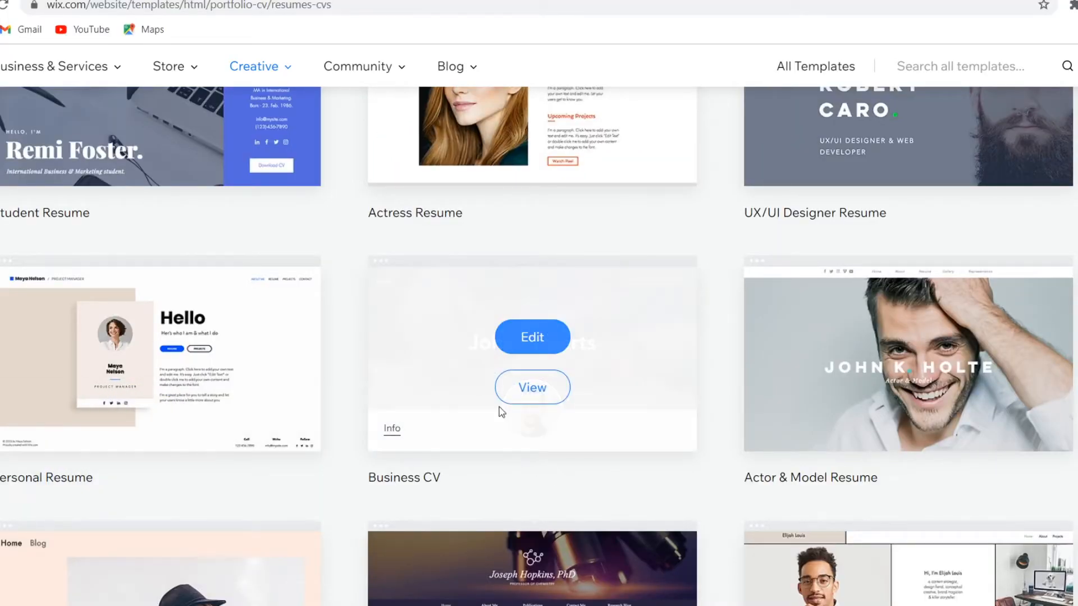
Preview the Business CV template in its full demo and examine the sections of the page.
click(536, 388)
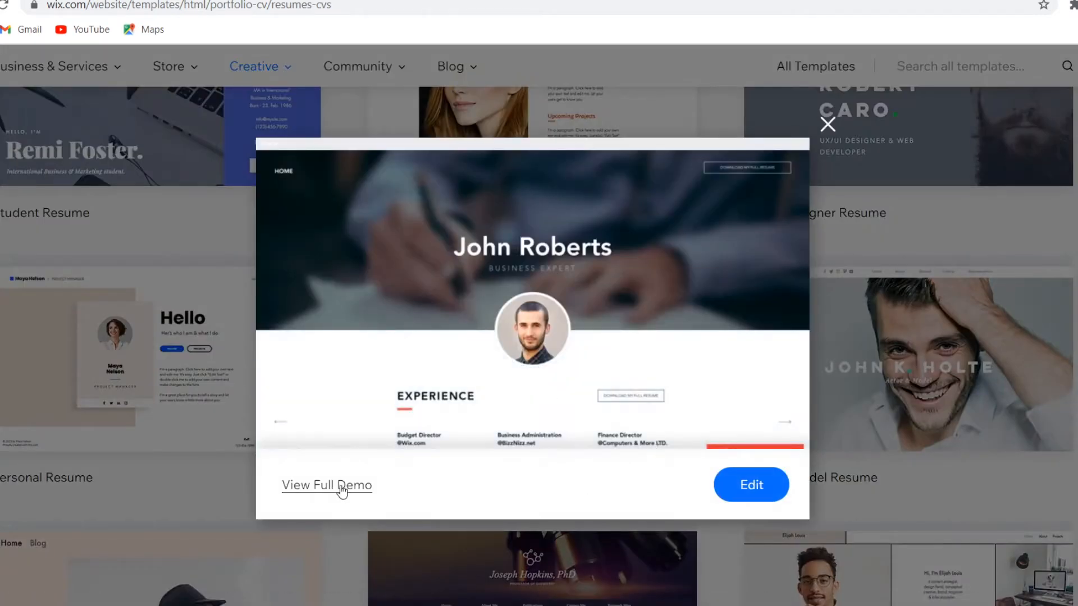
click(343, 486)
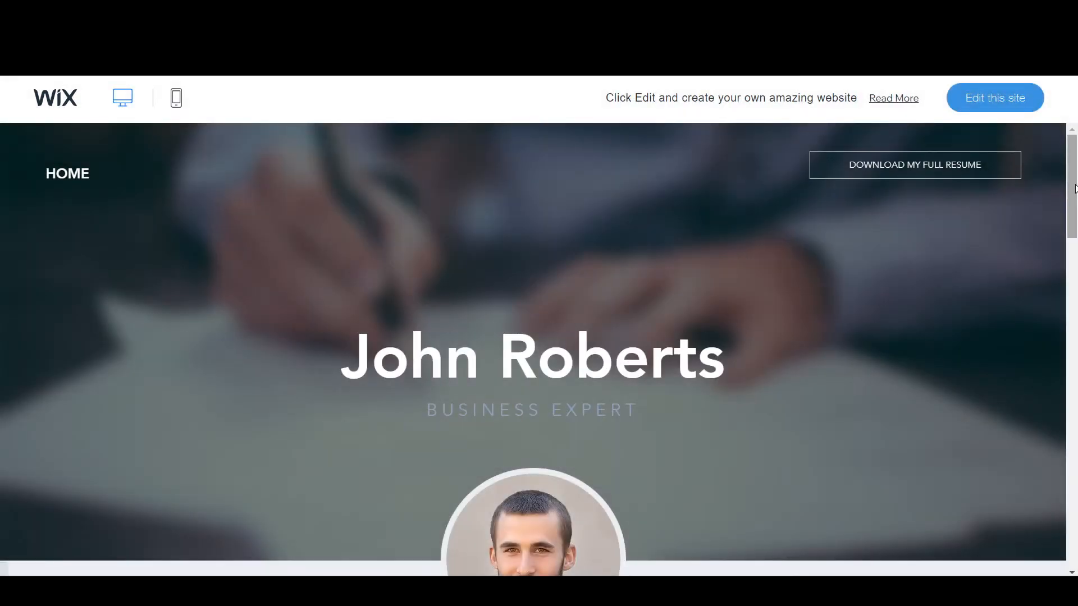
scroll(1076, 213, down, 4)
scroll(1076, 235, down, 6)
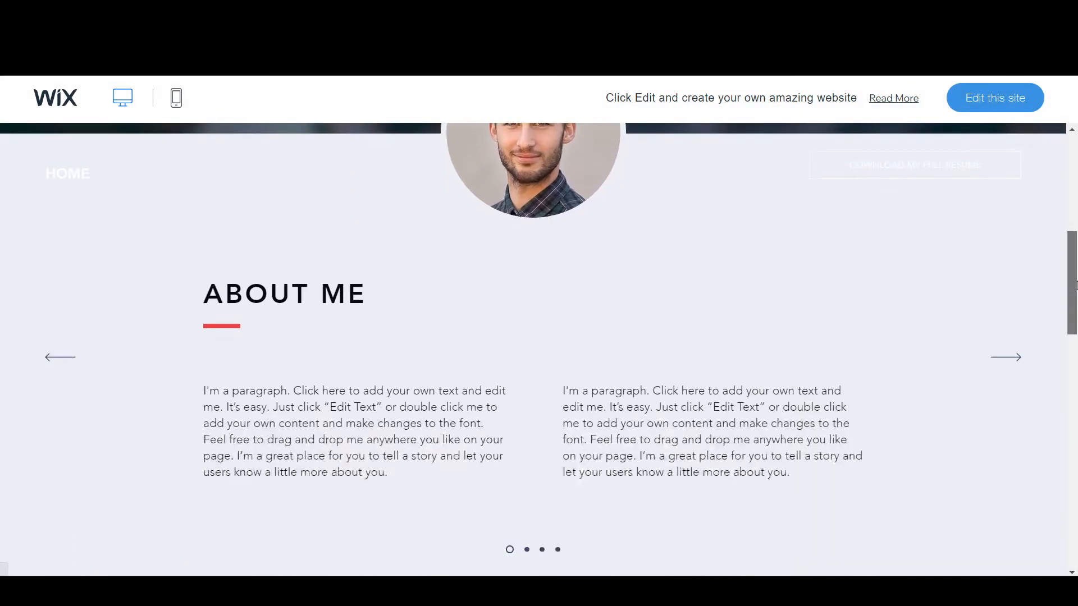
scroll(994, 371, up, 3)
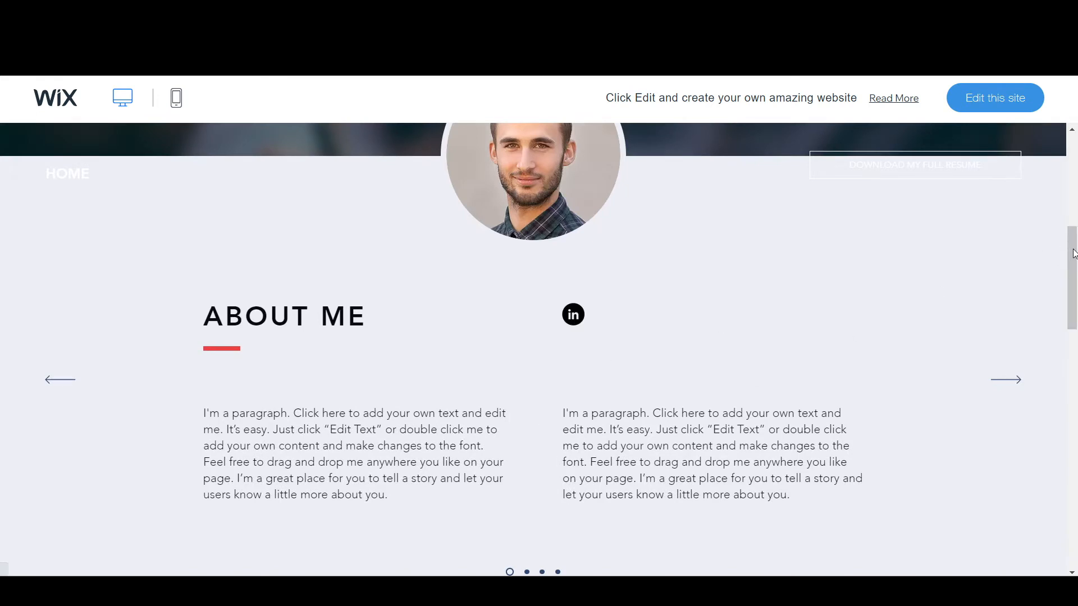
drag(1074, 253, 1075, 91)
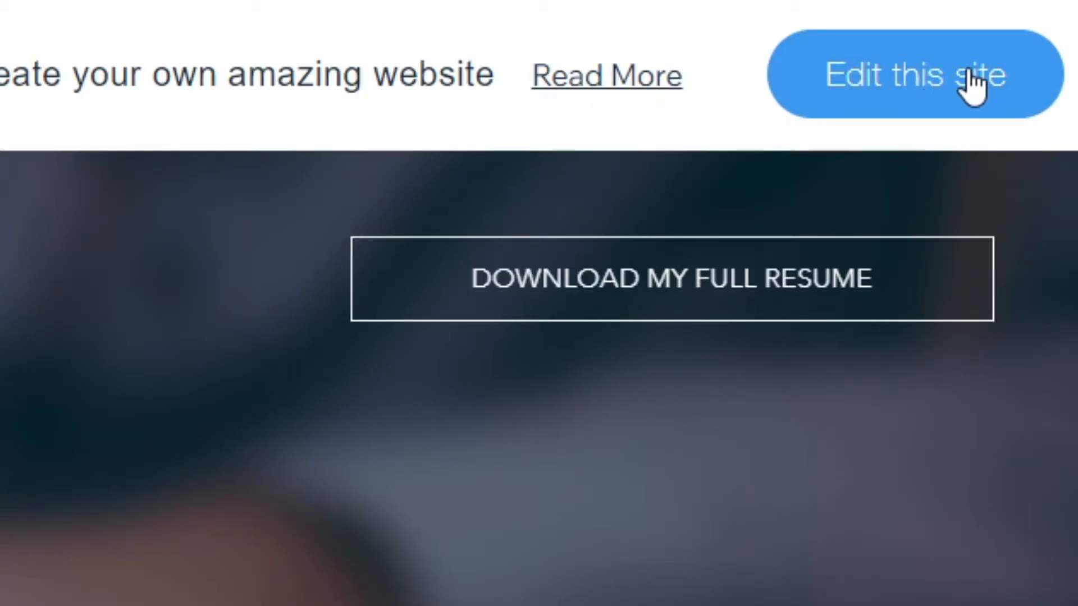
Open the Business CV template for editing and look over its whole home page.
click(973, 85)
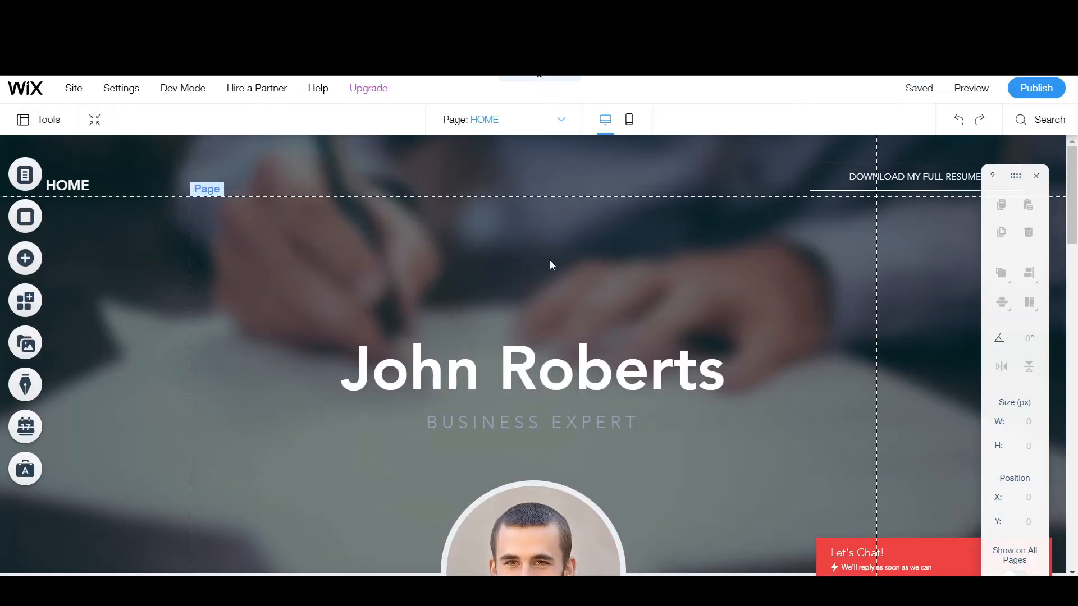
scroll(550, 261, down, 15)
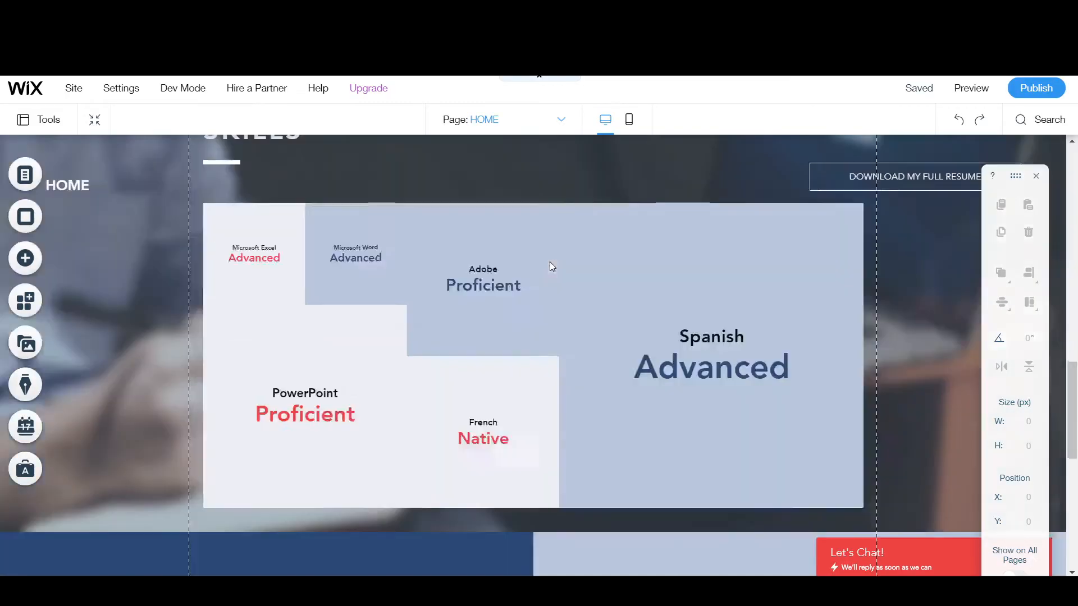
scroll(550, 262, down, 5)
scroll(550, 263, up, 20)
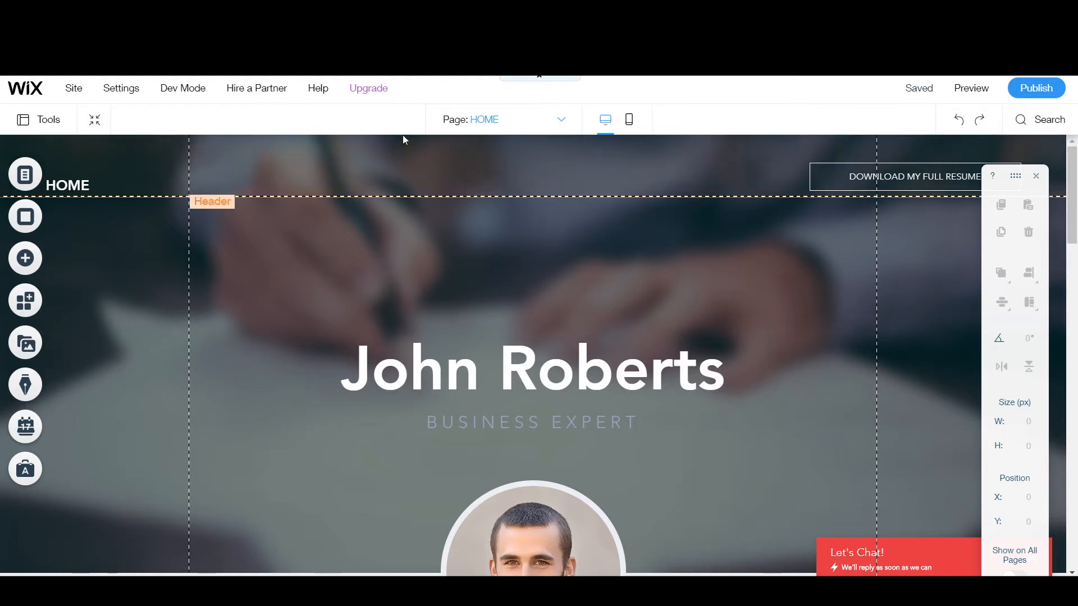
Open the comparison of premium plans for the site and review the features of the Website plans.
mouse_move(375, 94)
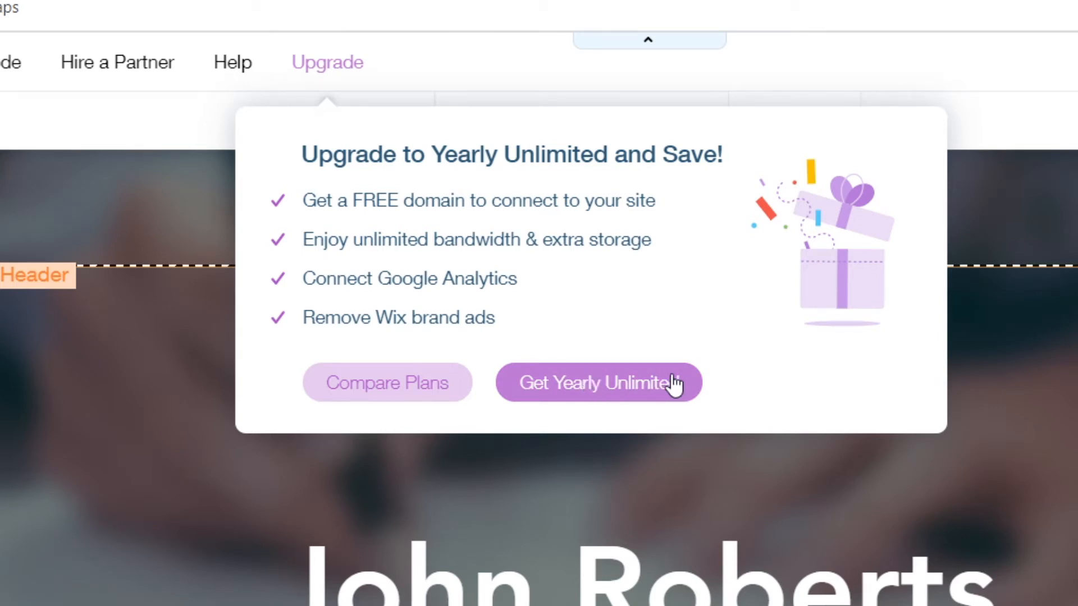
click(410, 388)
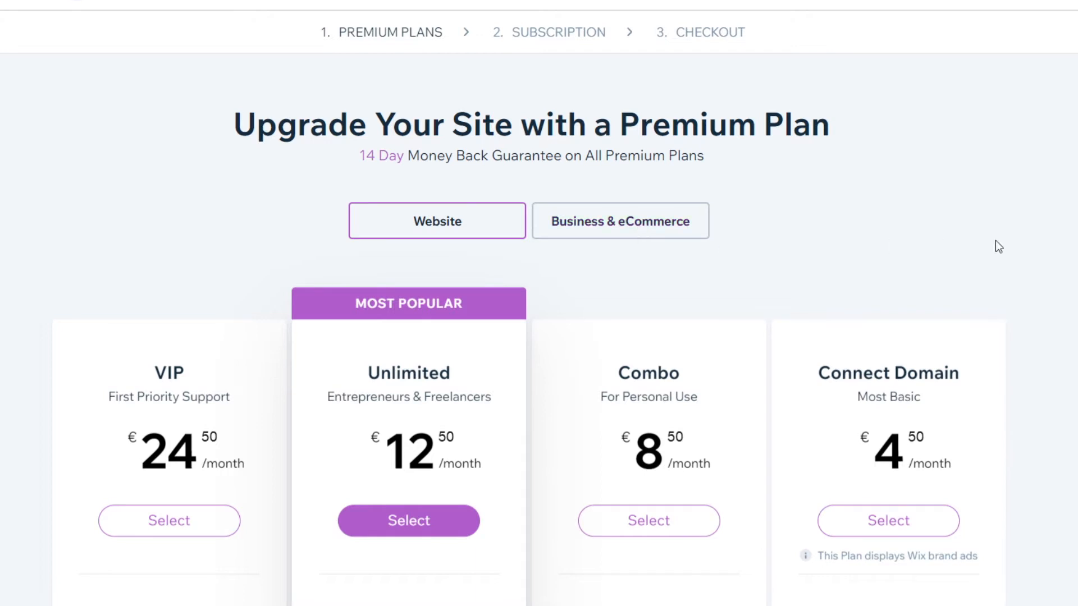
scroll(539, 336, down, 4)
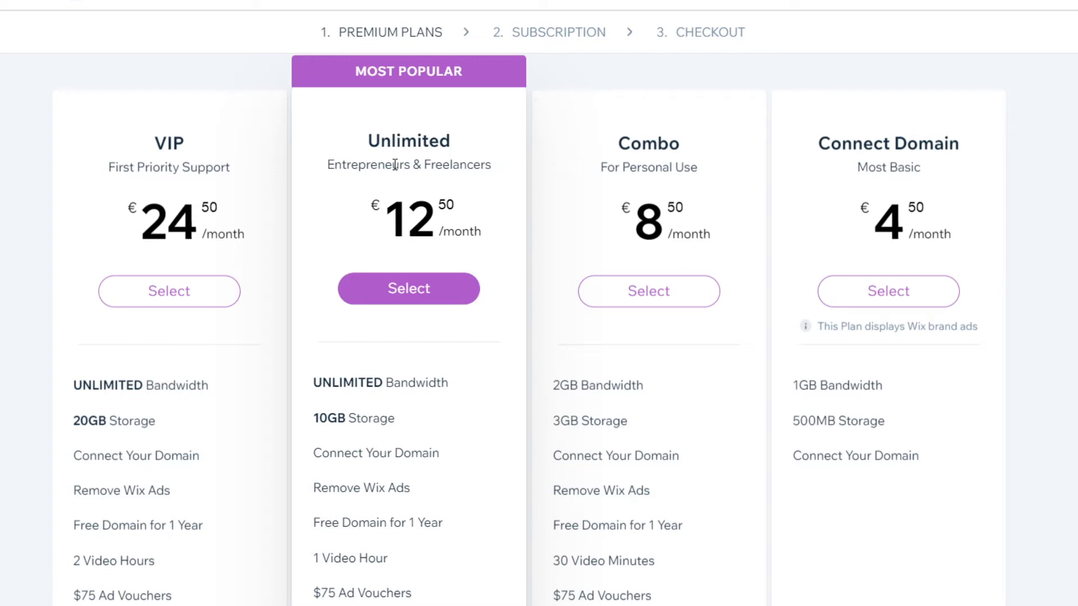
scroll(402, 425, down, 2)
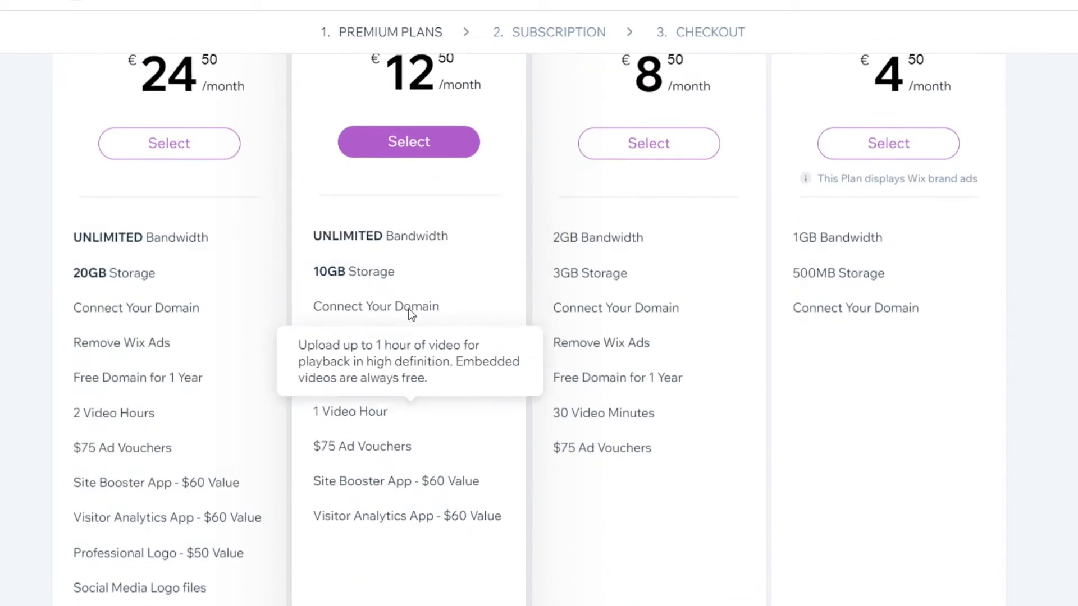
Choose the Unlimited plan and review the benefits included in its yearly subscription, such as the free domain and ad vouchers.
click(424, 147)
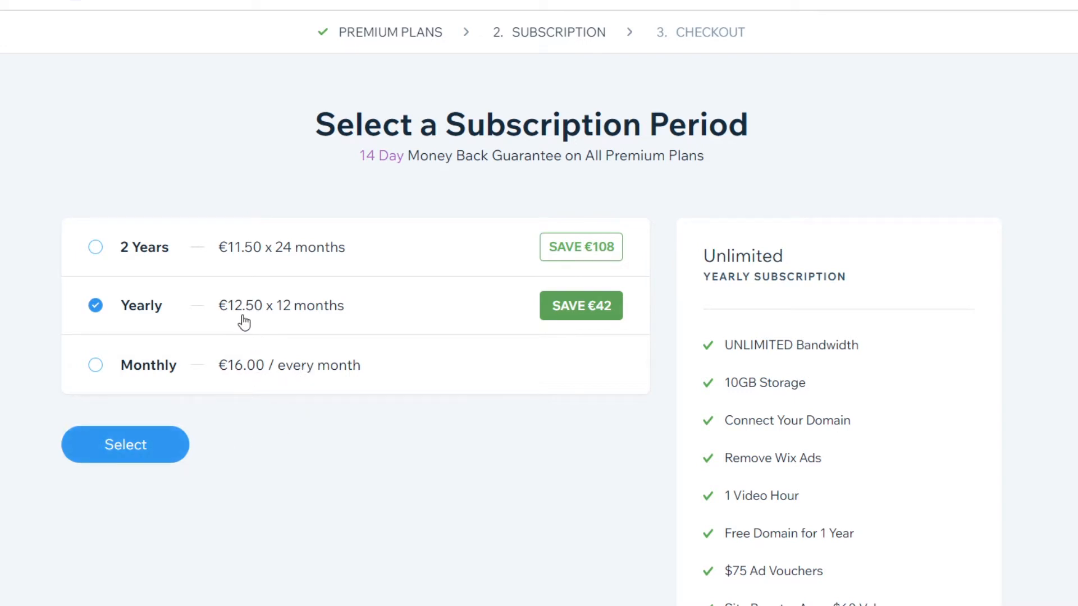
scroll(817, 352, down, 3)
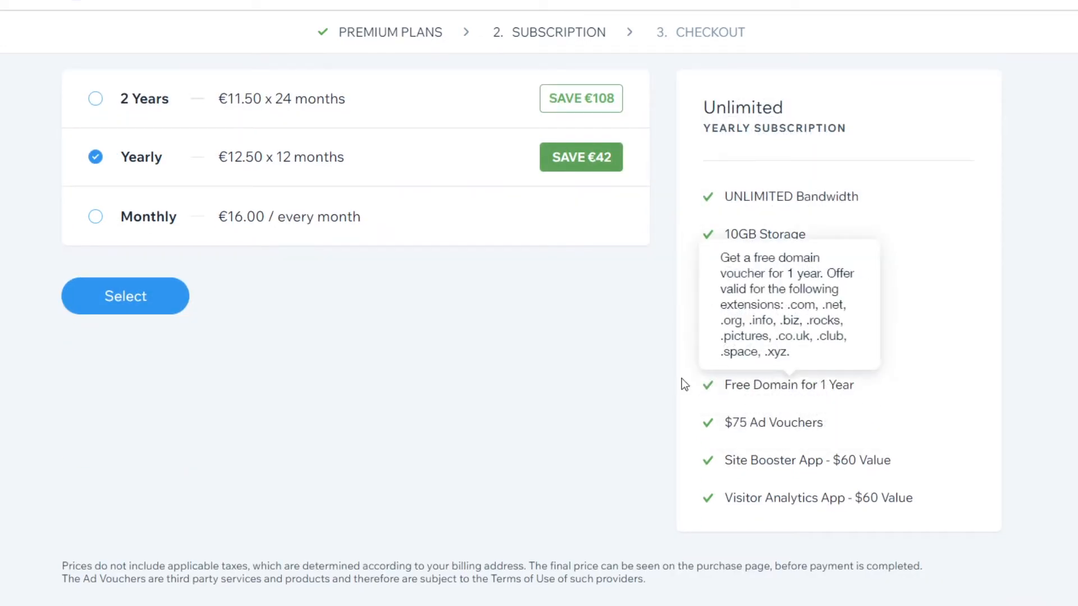
mouse_move(846, 385)
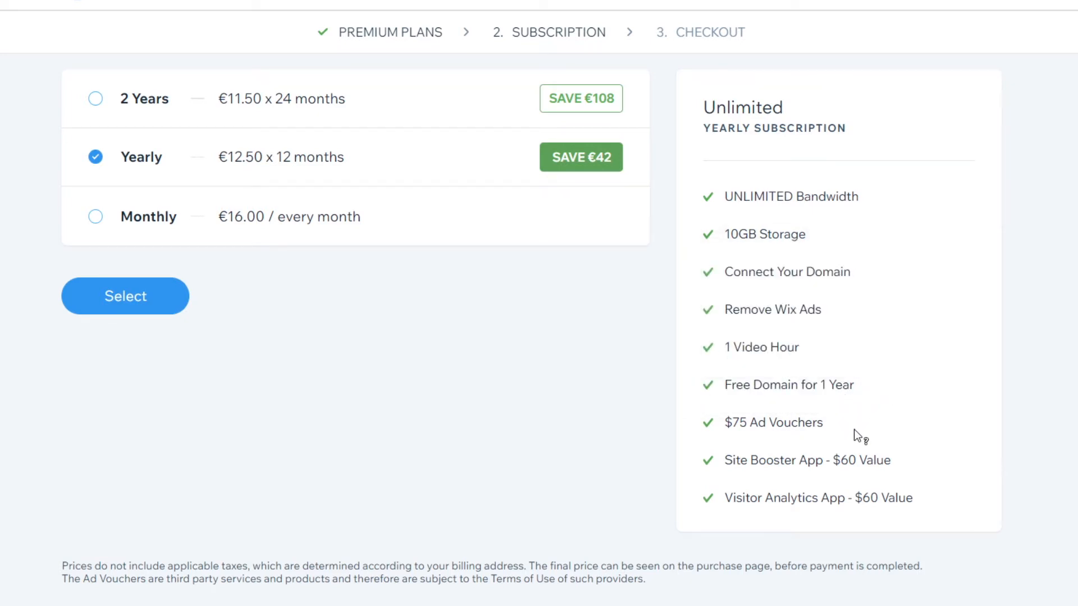
mouse_move(811, 430)
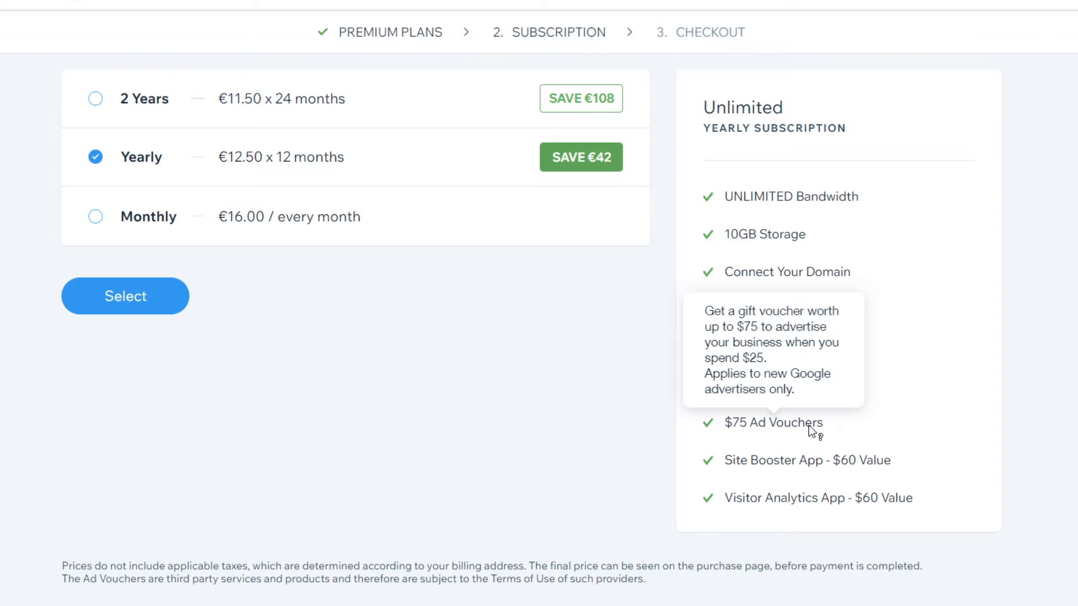
Confirm the yearly subscription for the Unlimited plan, check the money back guarantee and submit the purchase.
mouse_move(851, 204)
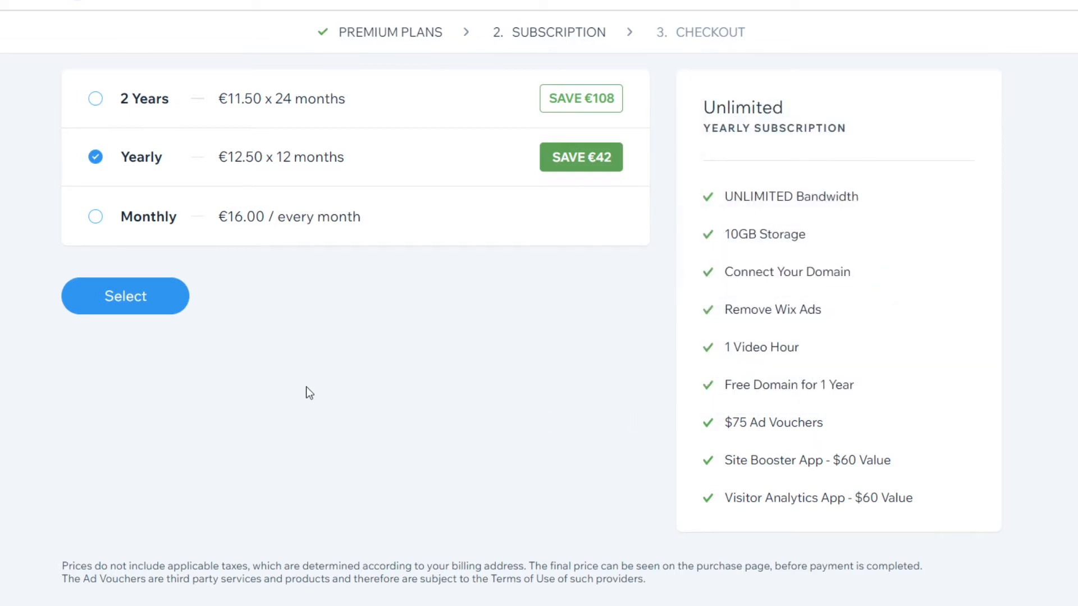
click(133, 294)
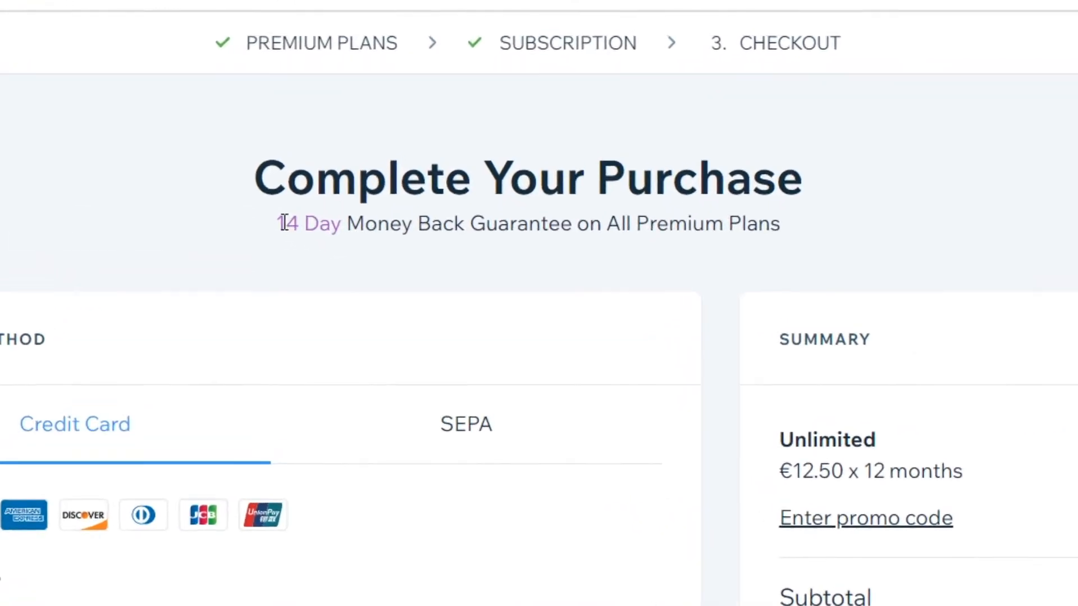
drag(285, 223, 865, 264)
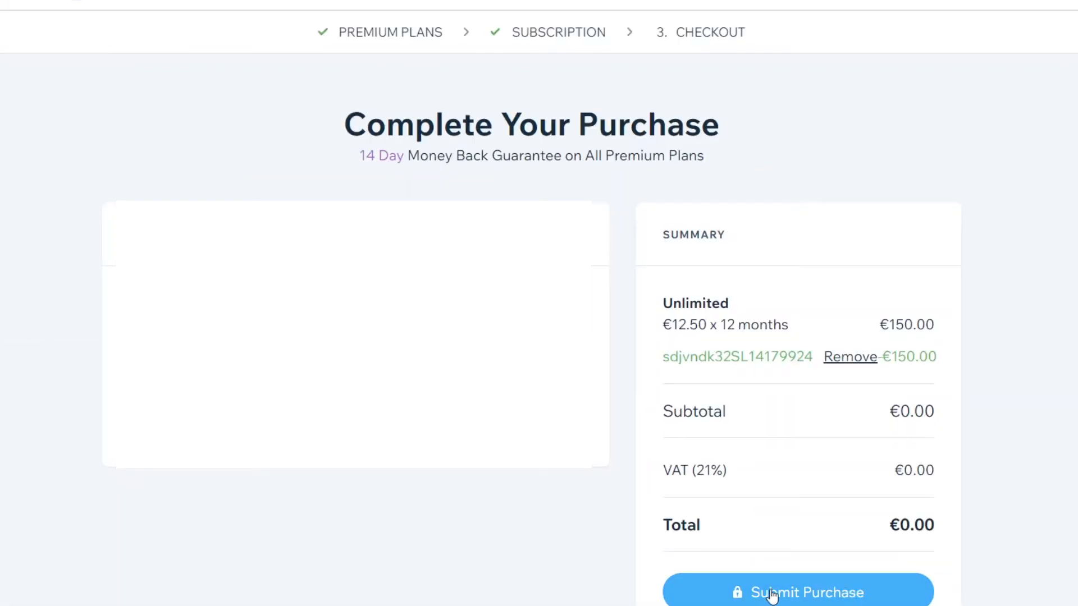
click(790, 598)
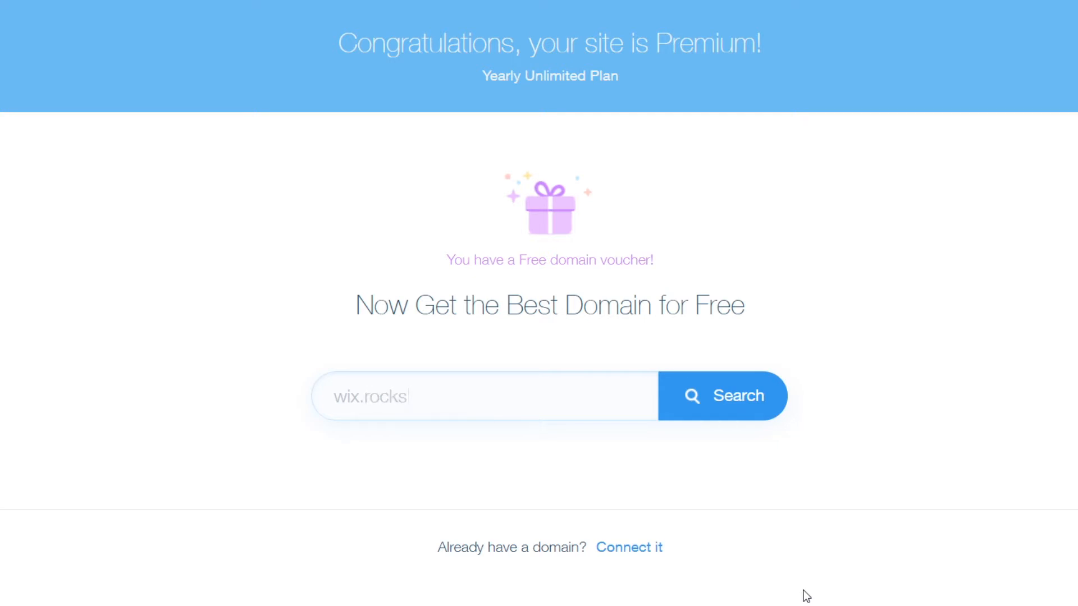
Search for the free domain howtodigital and look through the suggested alternative domain endings.
click(507, 416)
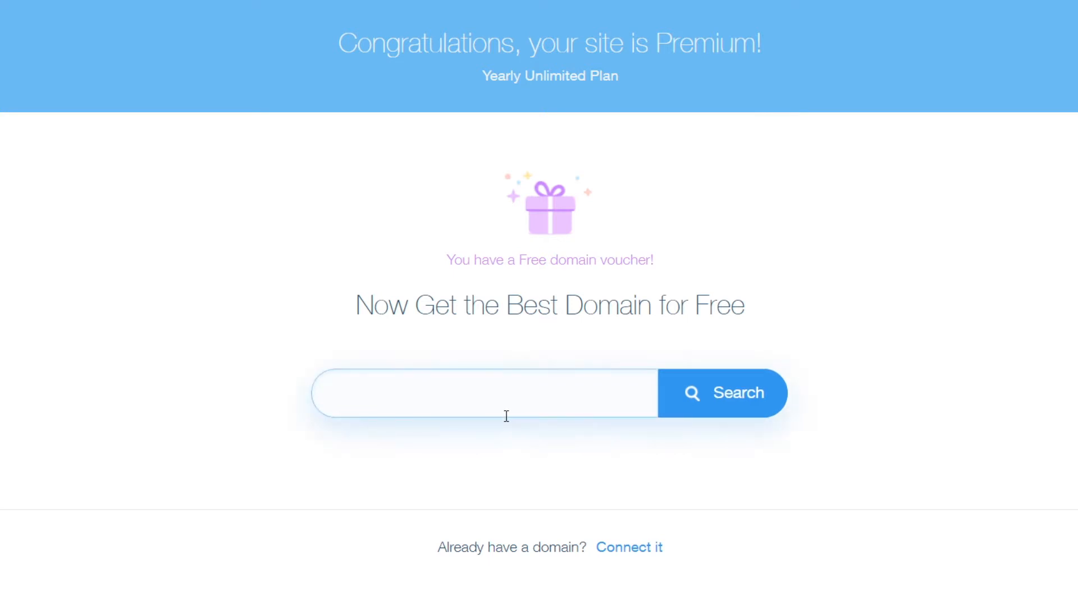
text(howtodigit)
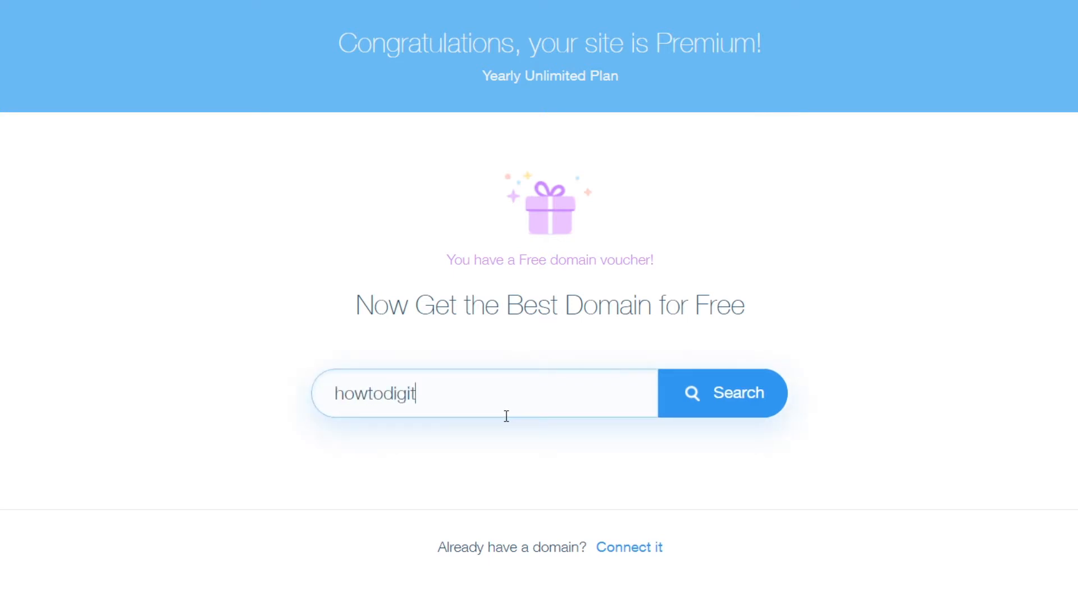
text(al)
click(726, 397)
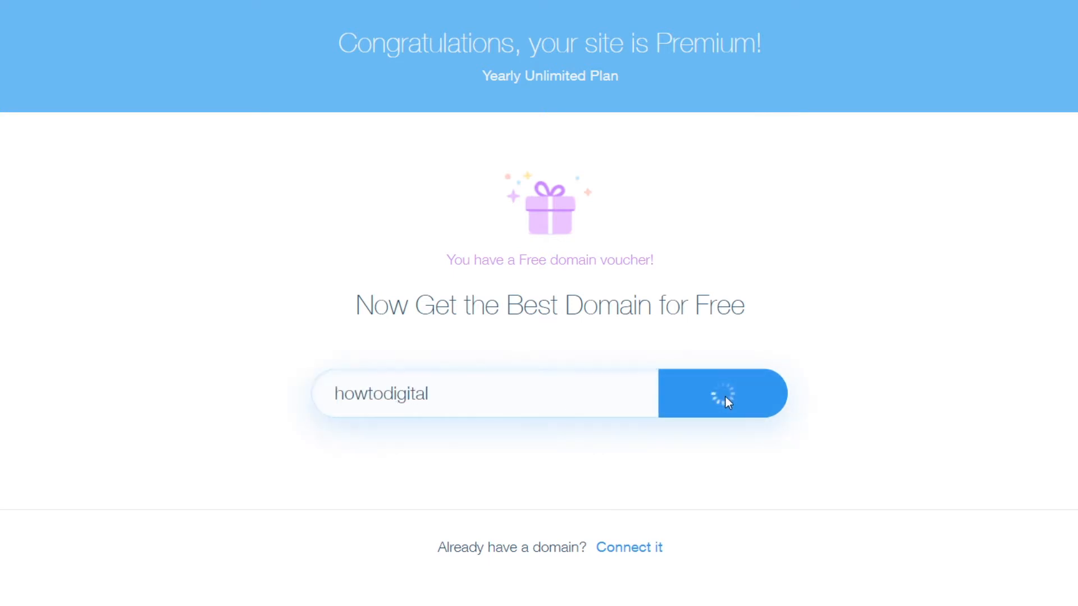
scroll(900, 372, down, 5)
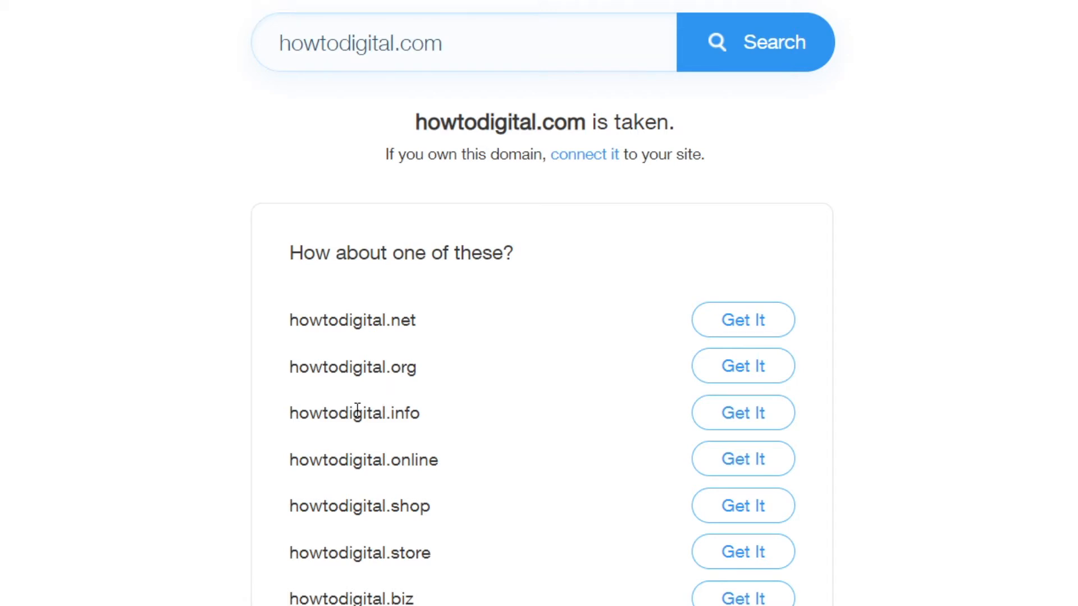
scroll(441, 416, down, 12)
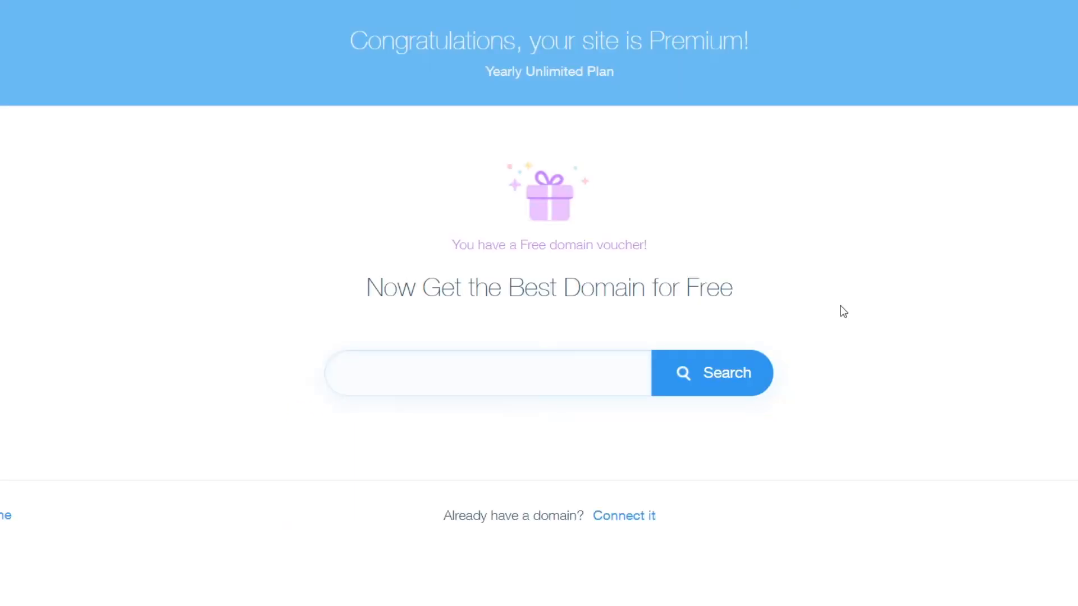
Search for the domain howtodigitaltutorials and continue with a 1 Year registration period for howtodigitaltutorials.com.
click(547, 384)
text(h)
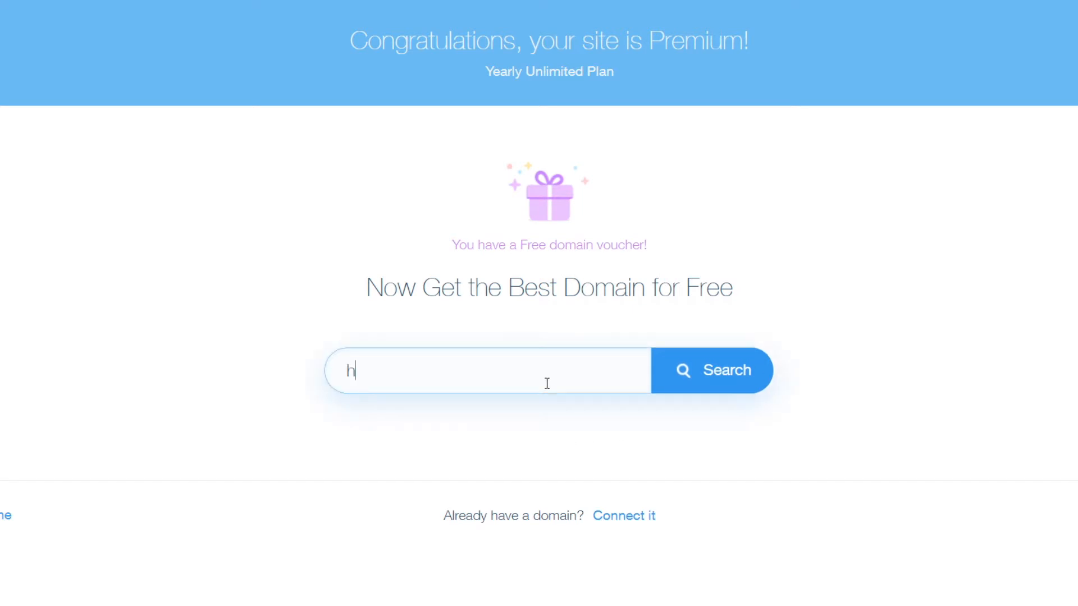
text(owtodigitaltutori)
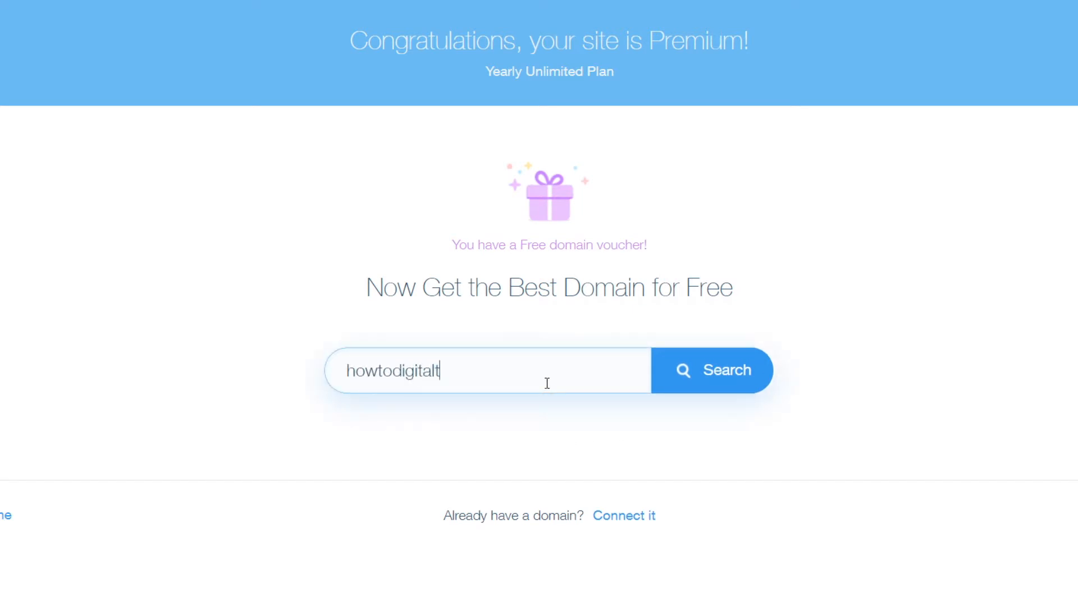
text(als)
key(Return)
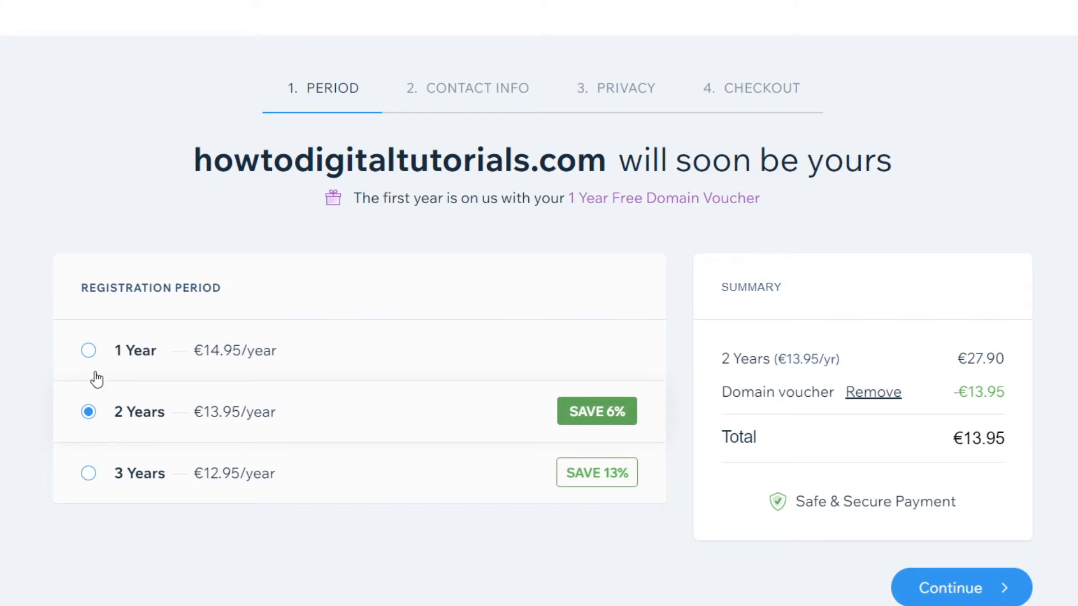
click(131, 353)
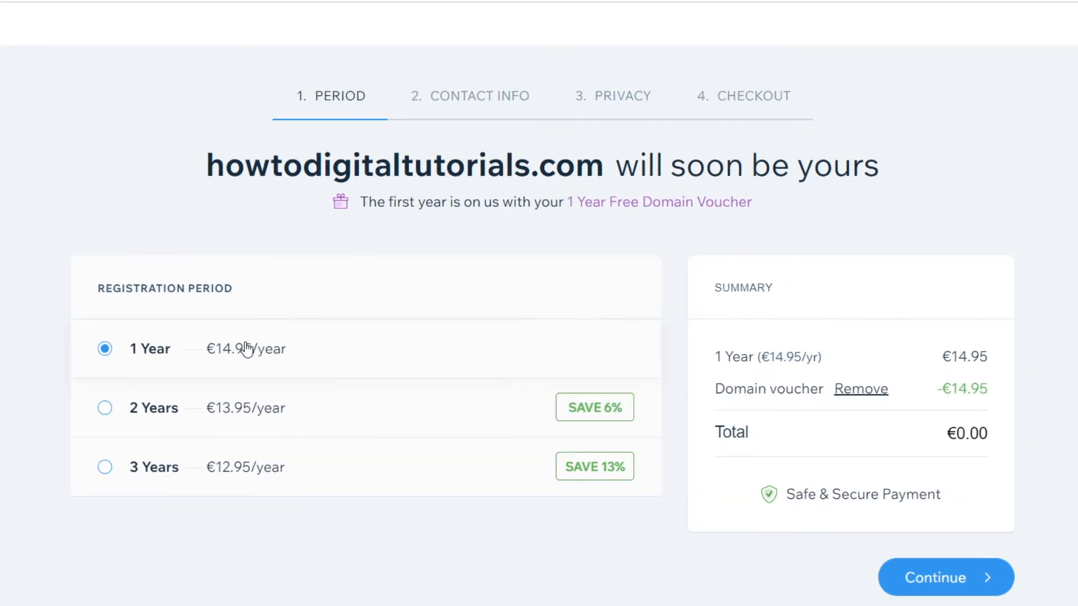
click(974, 582)
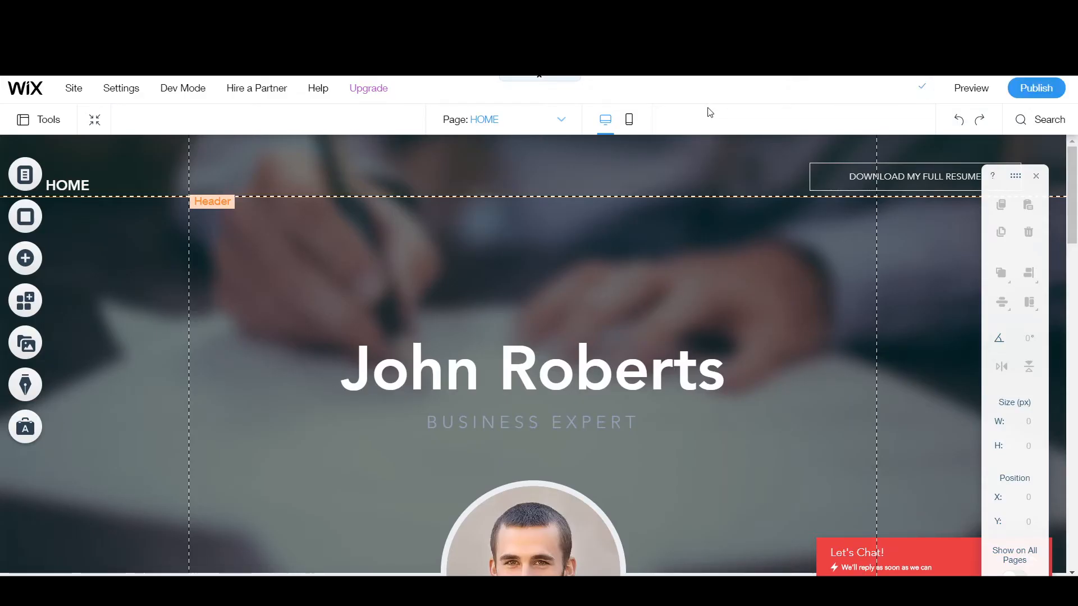
Look over the sections of the home page in the editor and the categories of elements that can be added.
scroll(722, 230, down, 10)
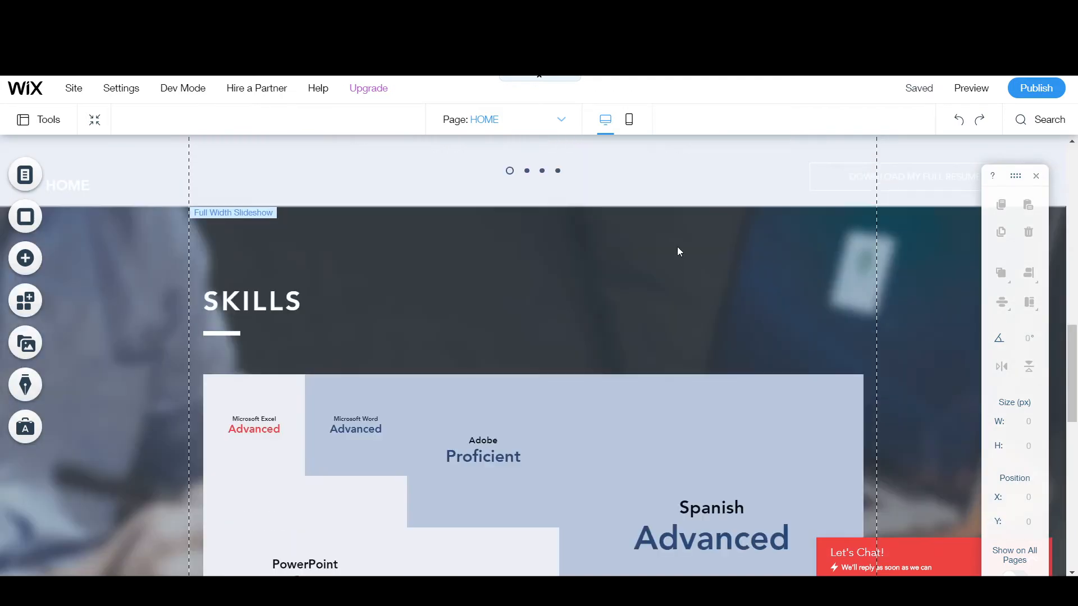
scroll(677, 251, down, 8)
scroll(678, 251, up, 15)
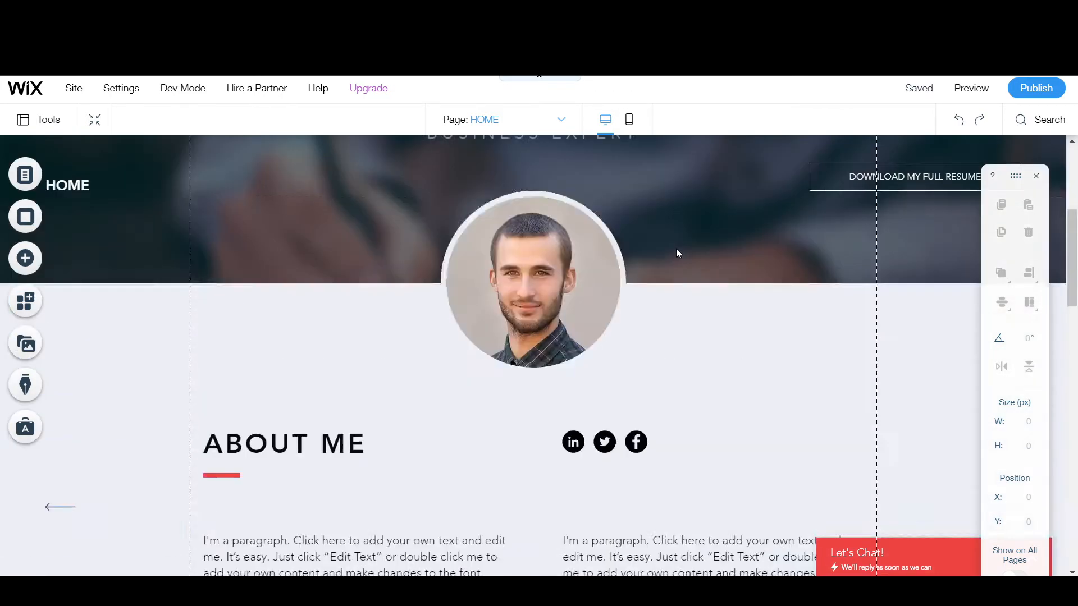
scroll(677, 251, up, 5)
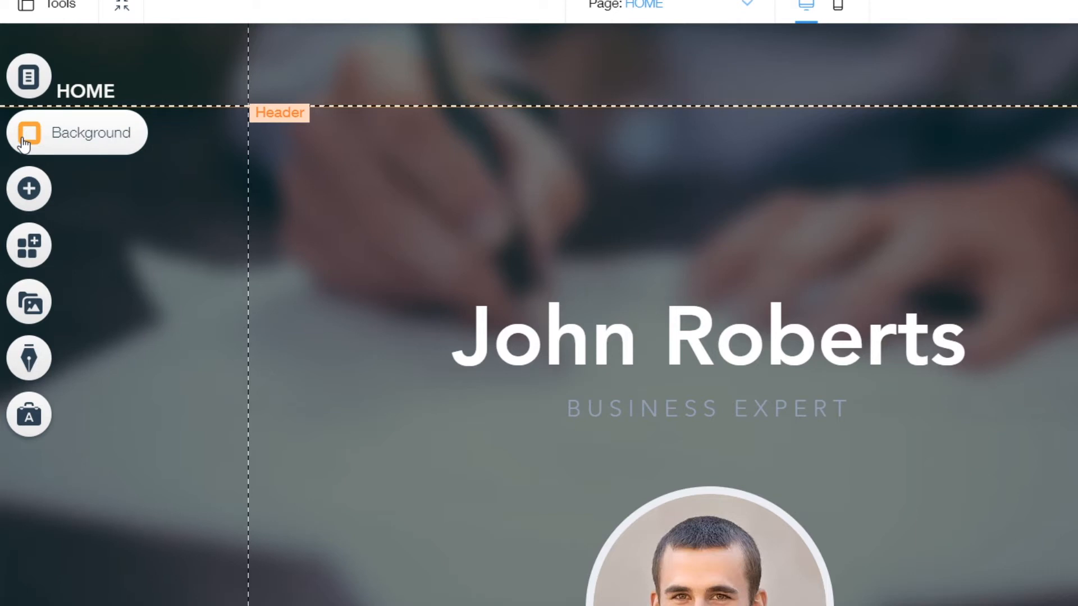
click(29, 190)
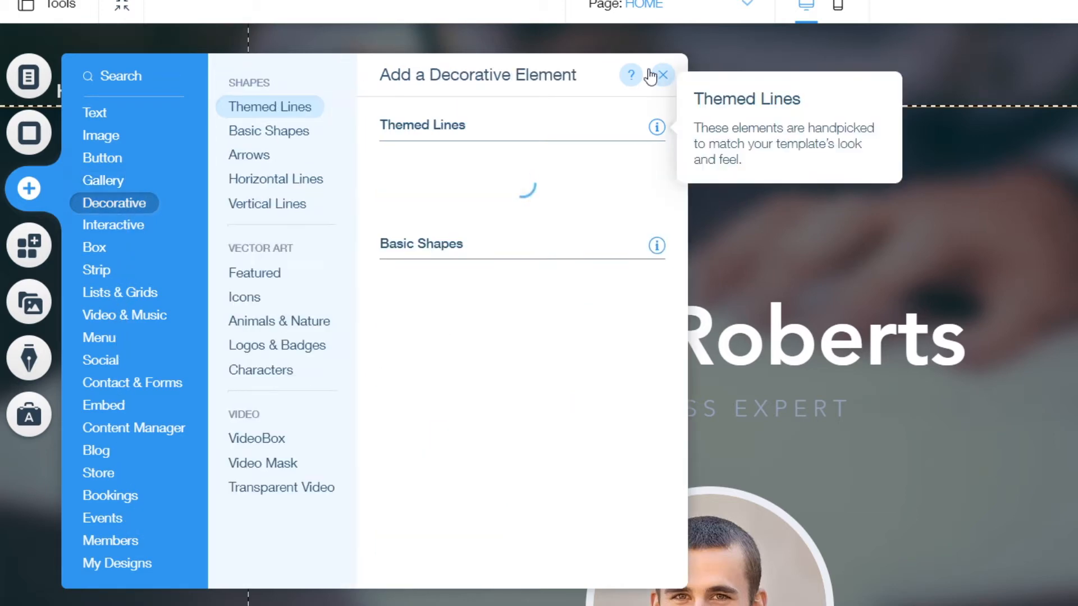
click(663, 81)
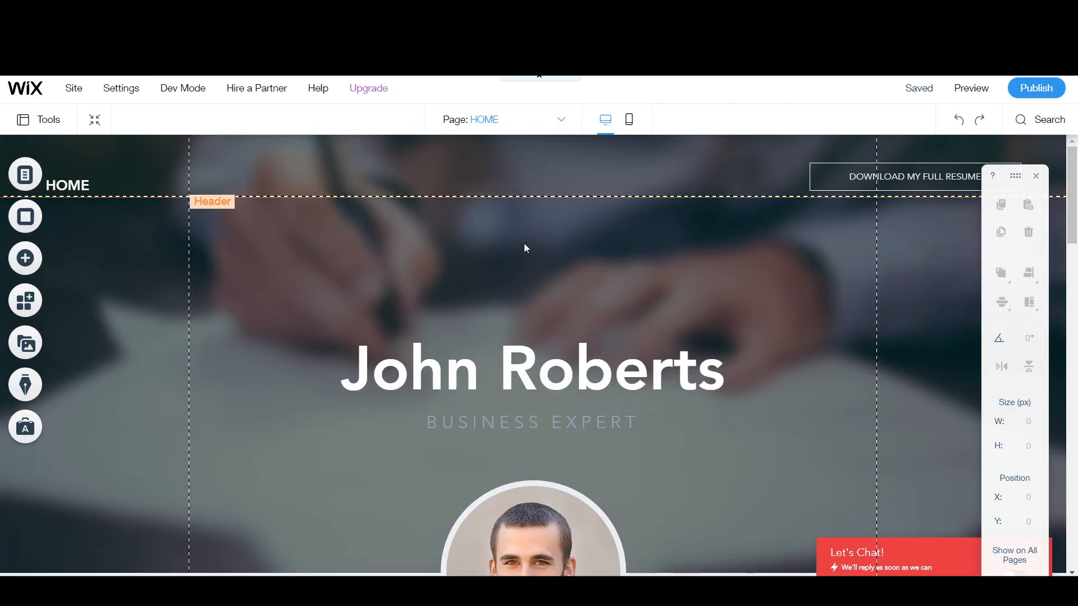
Replace the name in the large heading at the top of the home page with "How to Digital".
scroll(527, 250, down, 4)
scroll(536, 263, up, 2)
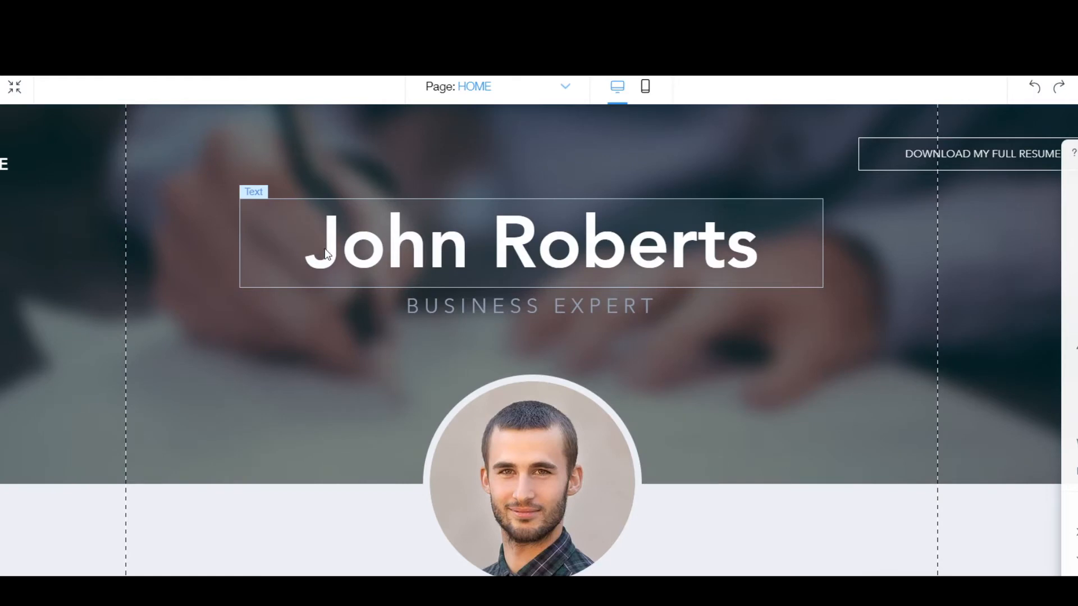
click(555, 249)
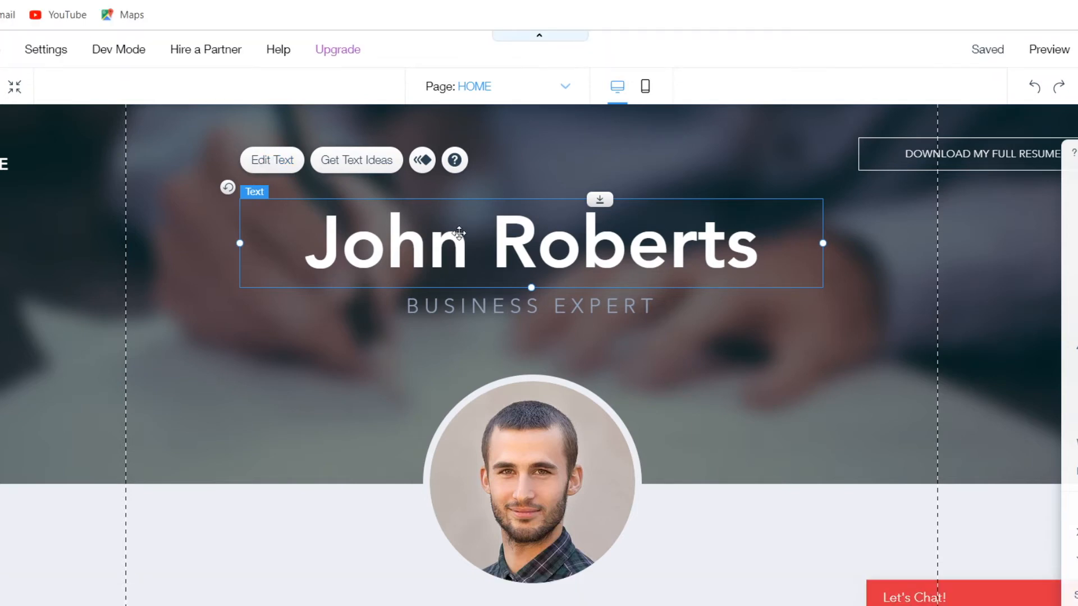
right_click(459, 233)
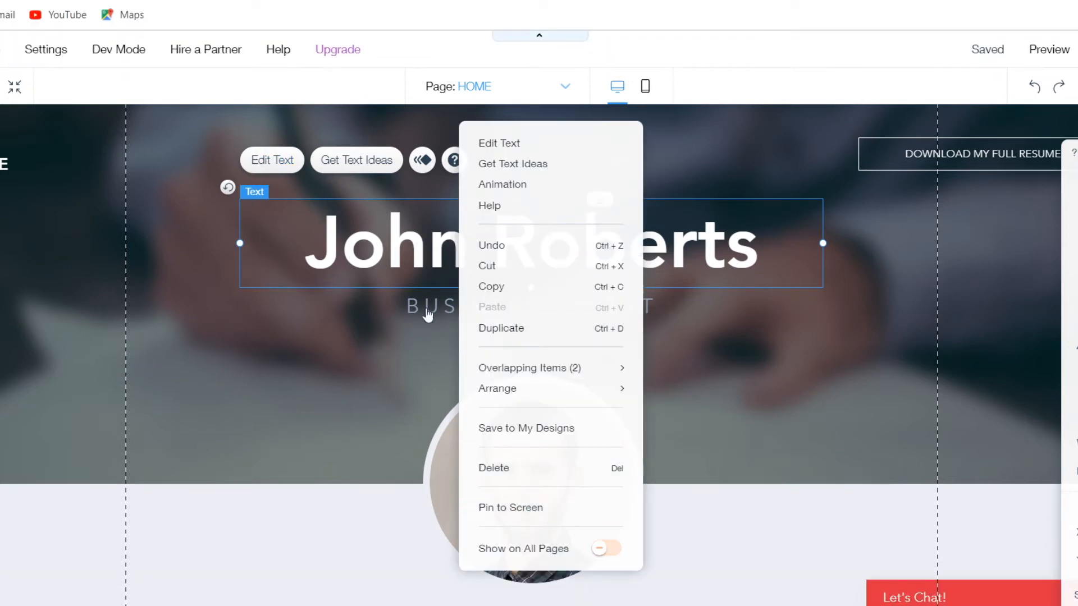
click(284, 165)
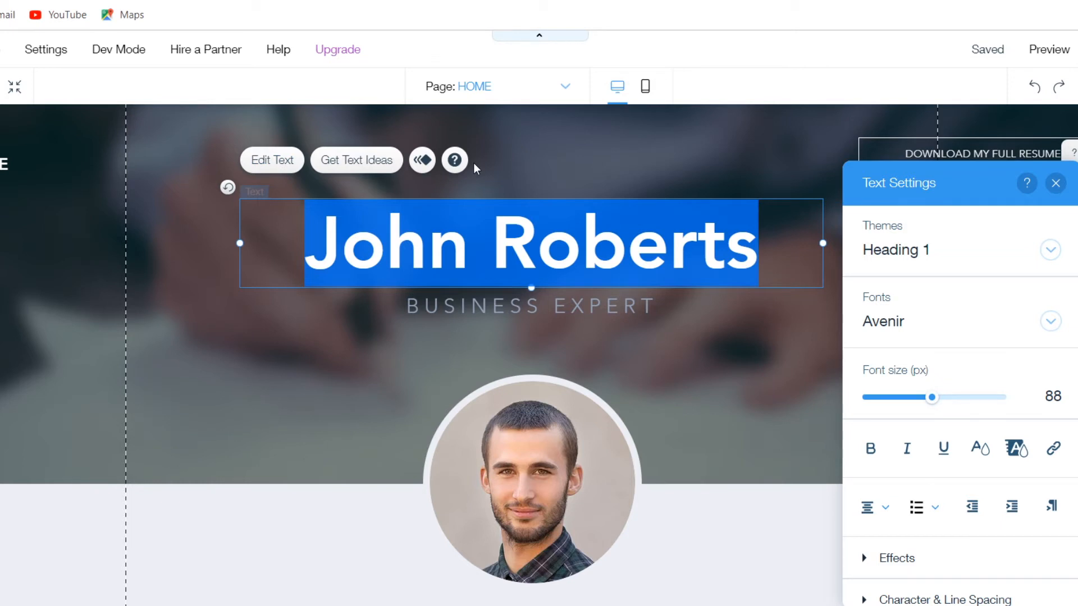
text(How to igi)
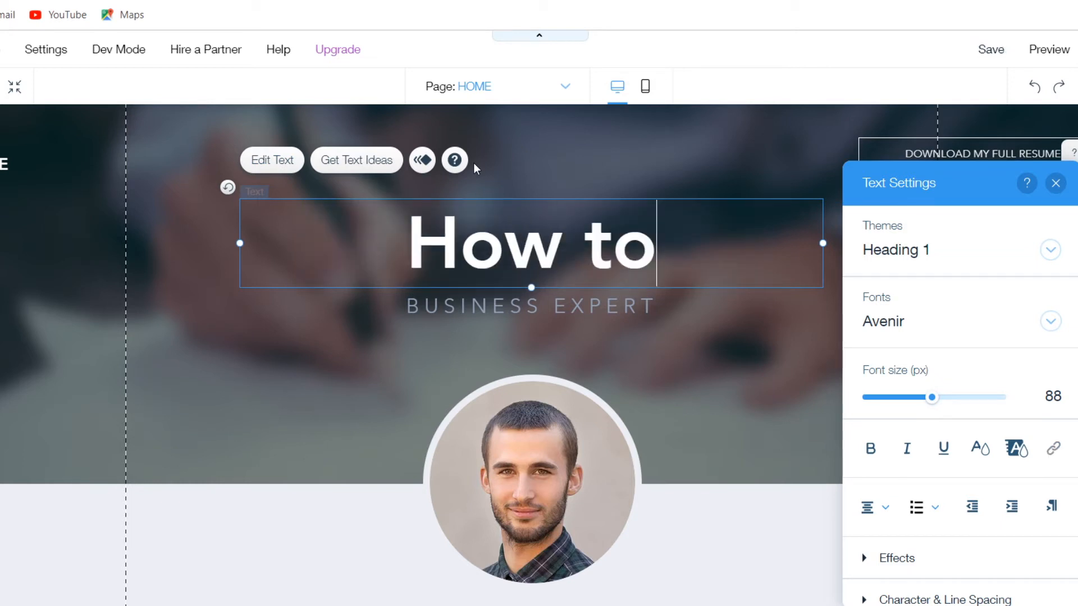
key(BackSpace)
key(BackSpace)
key(BackSpace)
key(BackSpace)
text(Digital)
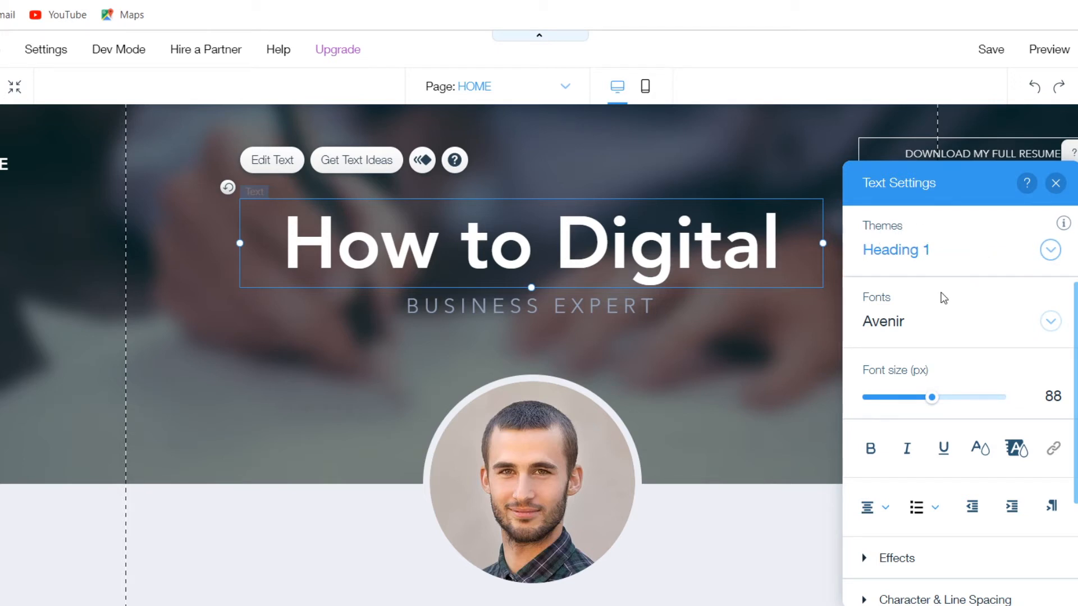
Change the font of the whole "How to Digital" heading to Corben.
click(1017, 325)
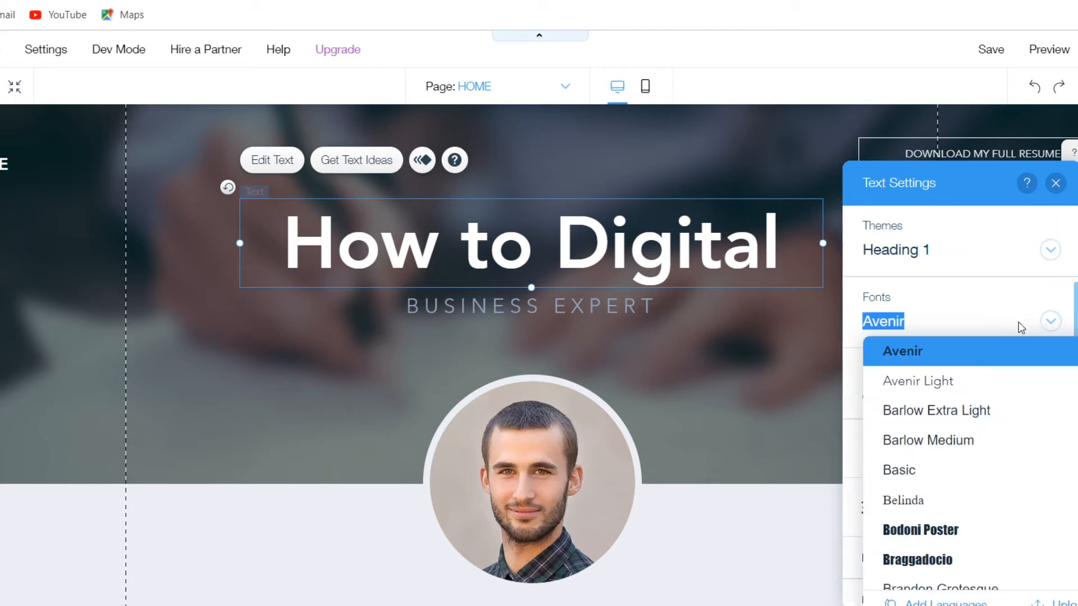
click(965, 480)
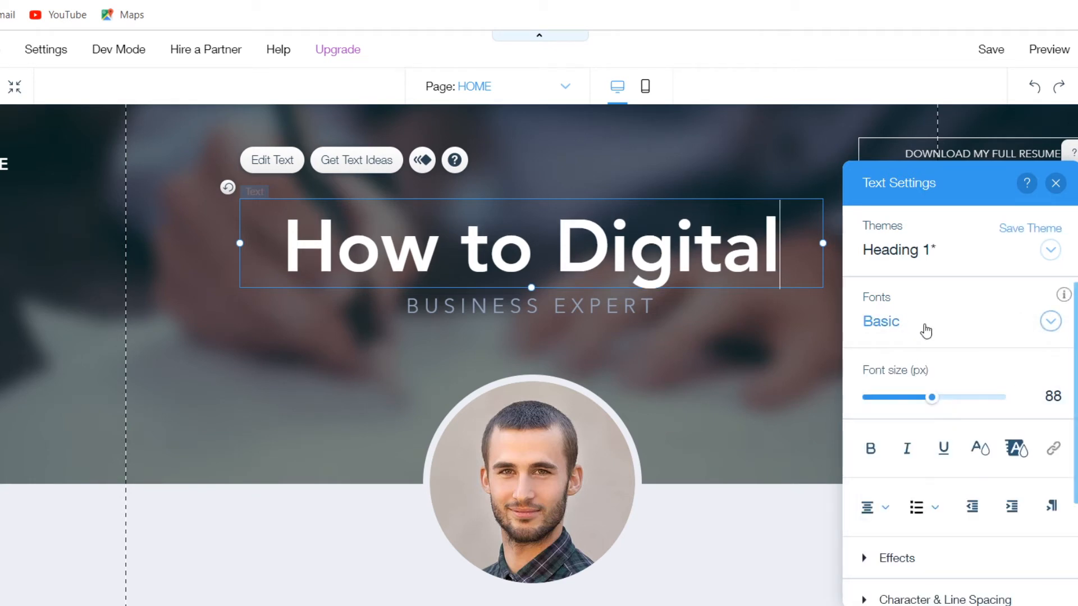
drag(781, 247, 304, 248)
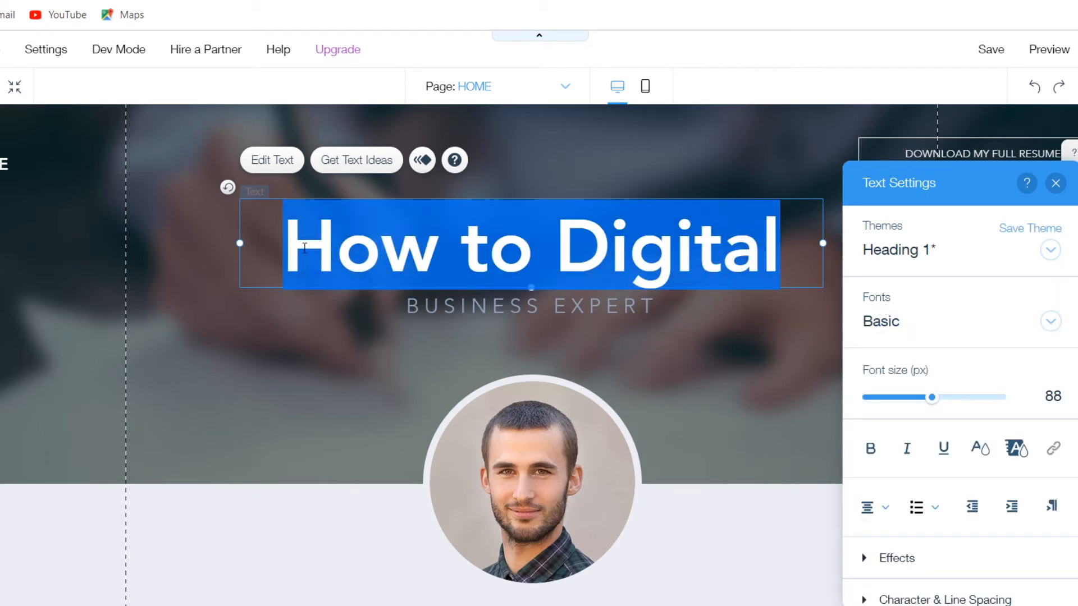
click(919, 332)
scroll(950, 471, down, 5)
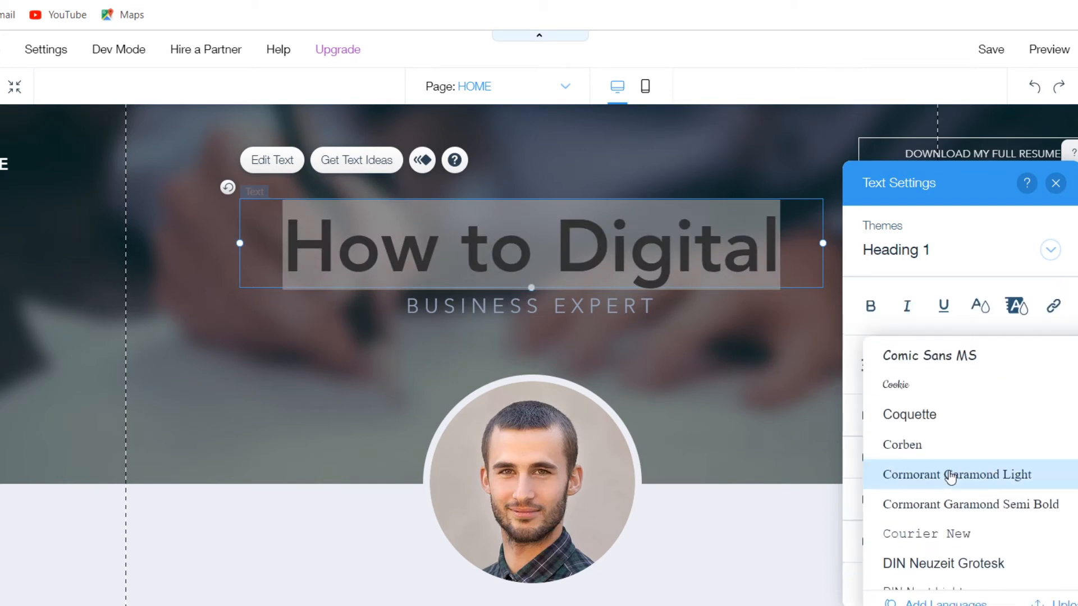
click(955, 444)
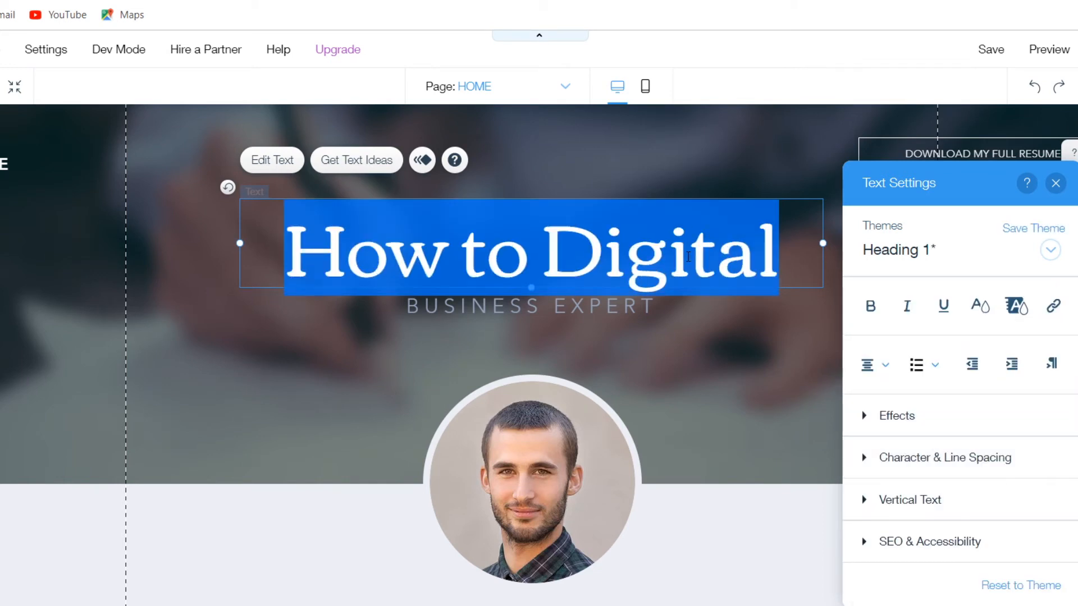
click(733, 260)
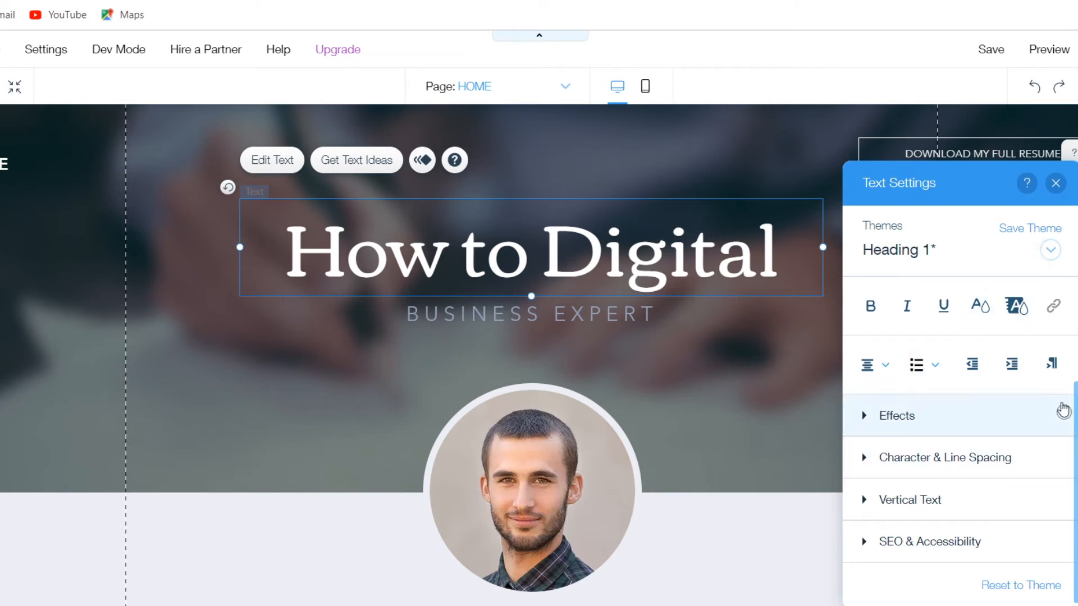
scroll(1008, 462, up, 3)
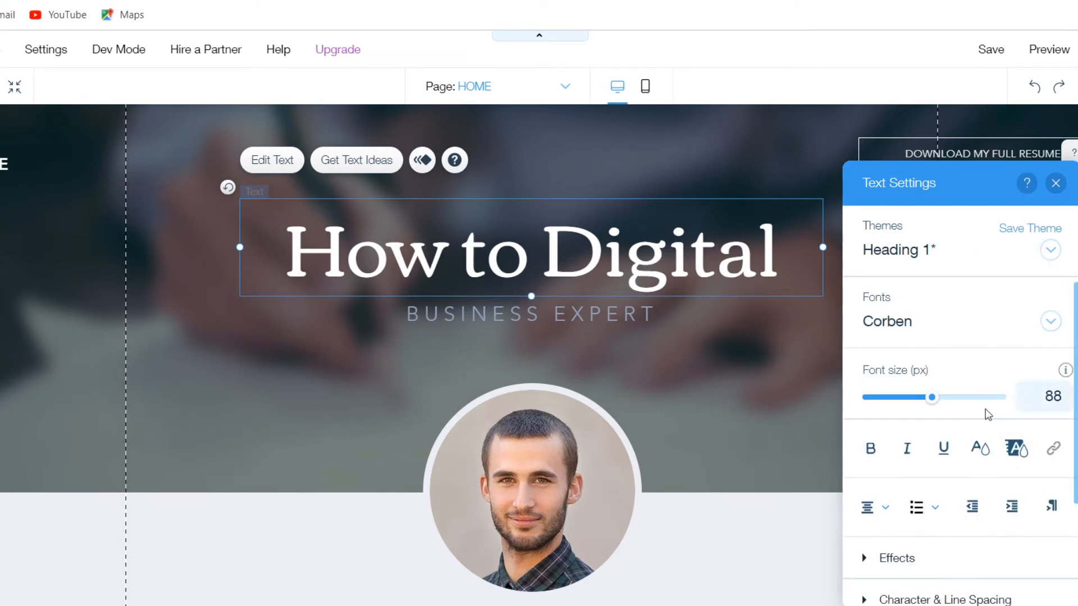
Replace the "BUSINESS EXPERT" subtitle below the main heading with "TUTORIAL VIDEOS".
click(580, 313)
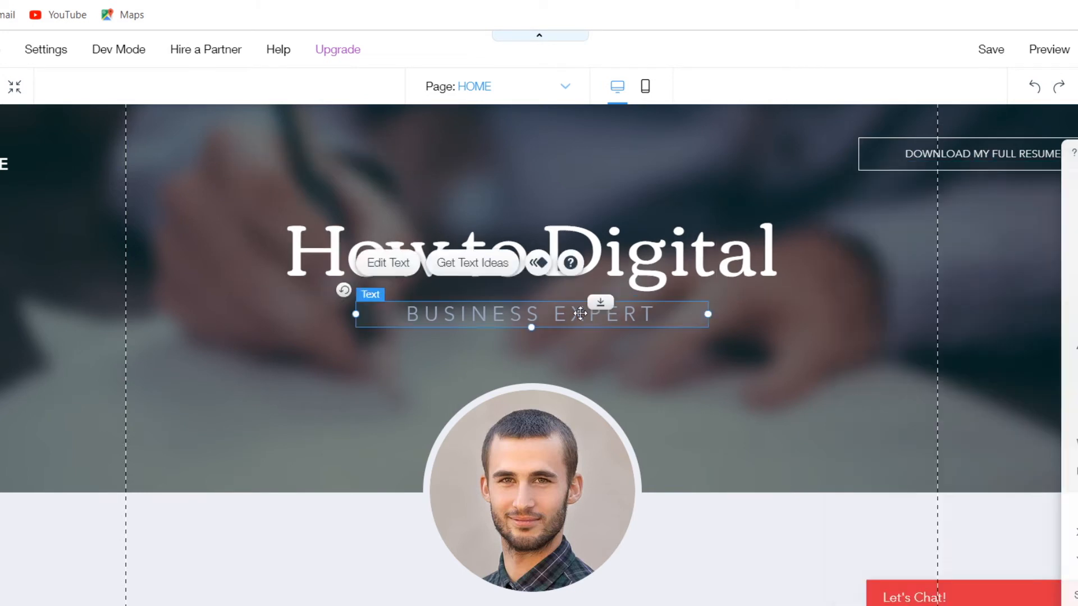
click(388, 269)
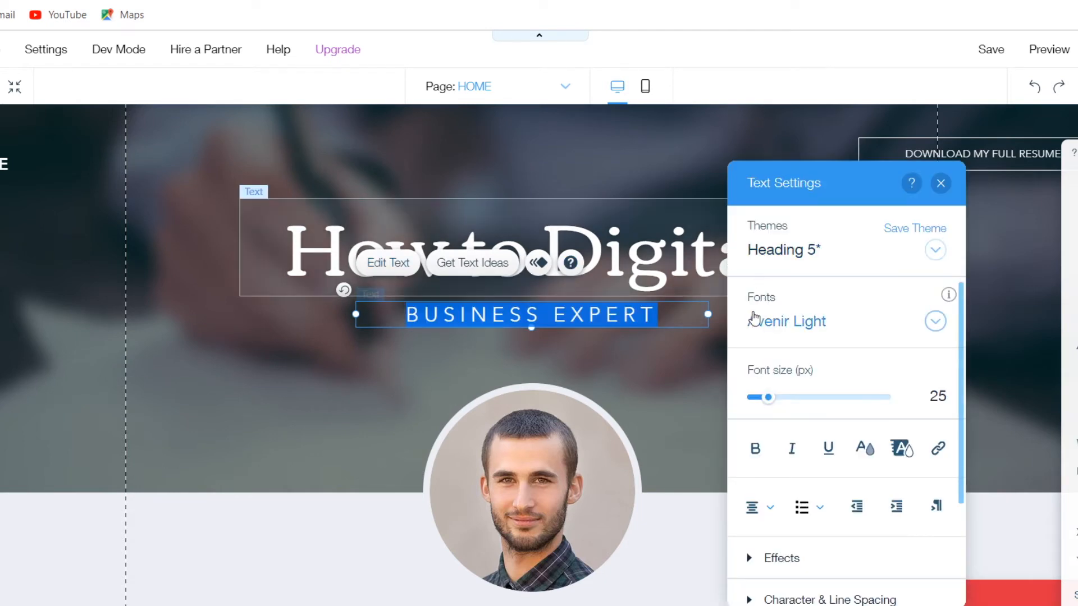
click(668, 309)
key(BackSpace)
key(BackSpace)
key(BackSpace)
key(BackSpace)
key(BackSpace)
key(BackSpace)
key(BackSpace)
key(BackSpace)
key(BackSpace)
key(BackSpace)
key(BackSpace)
key(BackSpace)
key(BackSpace)
key(BackSpace)
key(BackSpace)
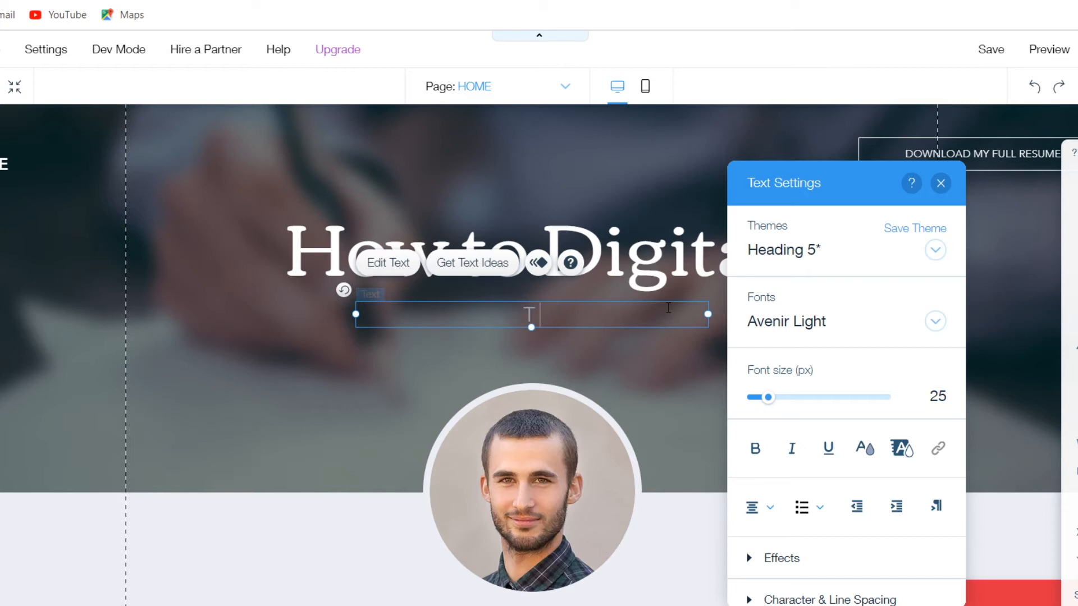
text(TTUTO)
key(BackSpace)
key(BackSpace)
key(BackSpace)
key(BackSpace)
key(BackSpace)
text(TUTORIAL)
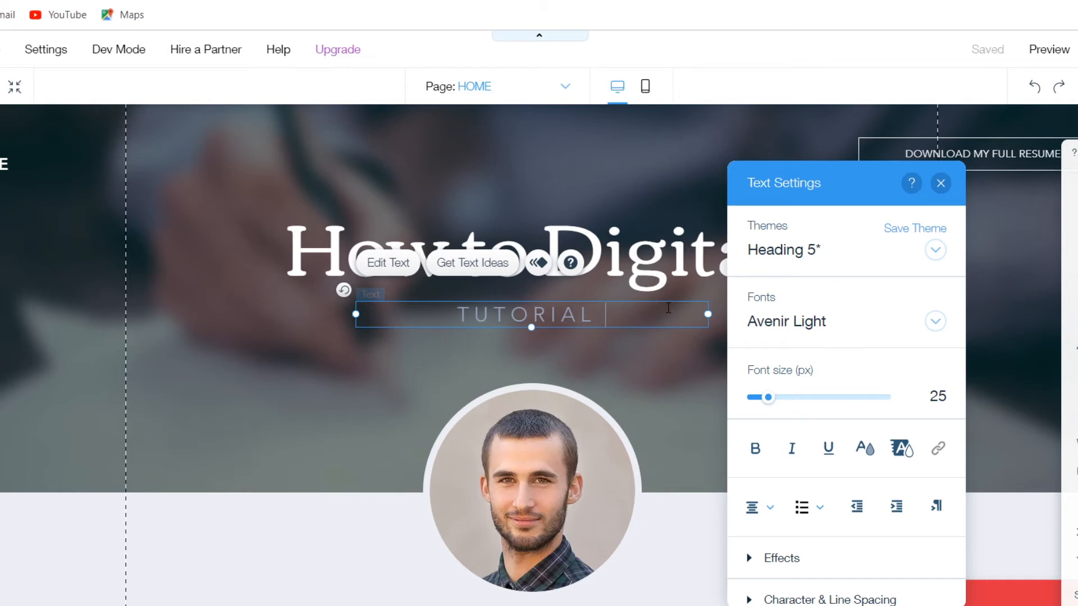
text( VIDEOS)
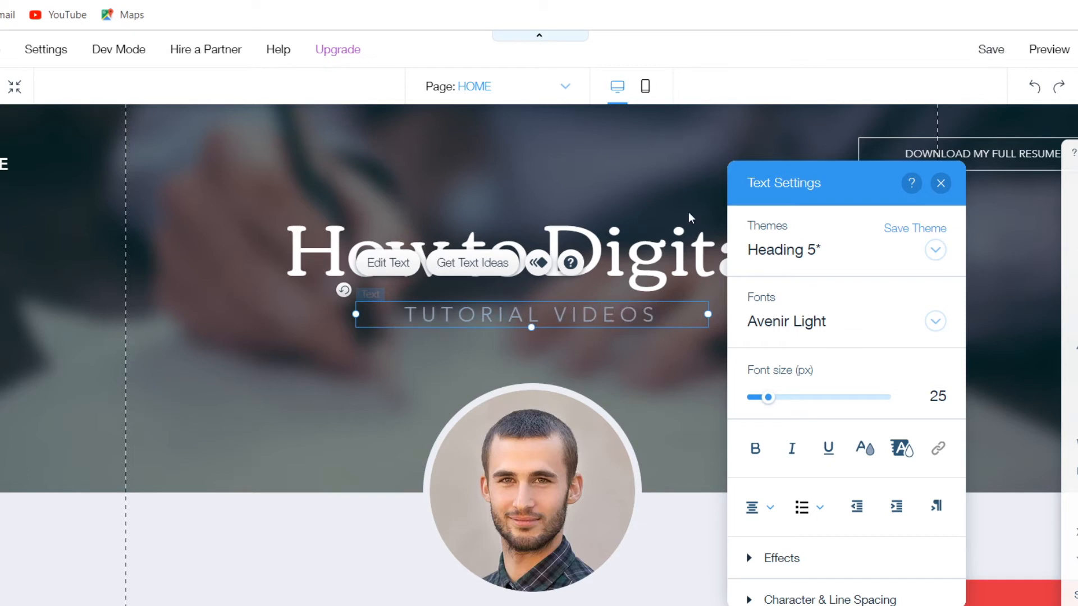
click(685, 175)
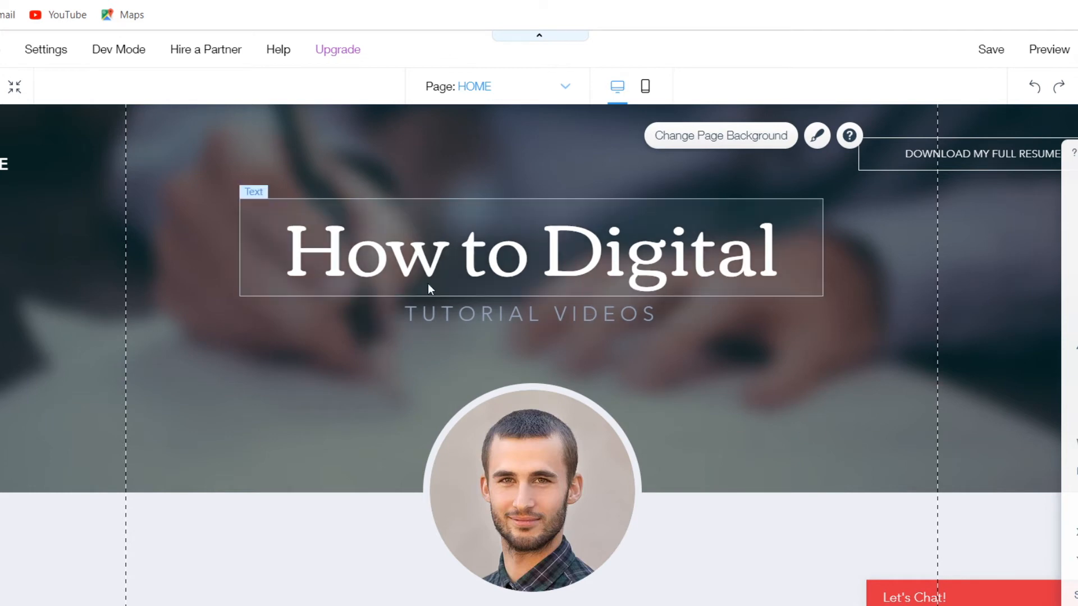
Replace the round profile picture on the home page with the image young-man-1281282_1920 uploaded from the computer.
click(549, 461)
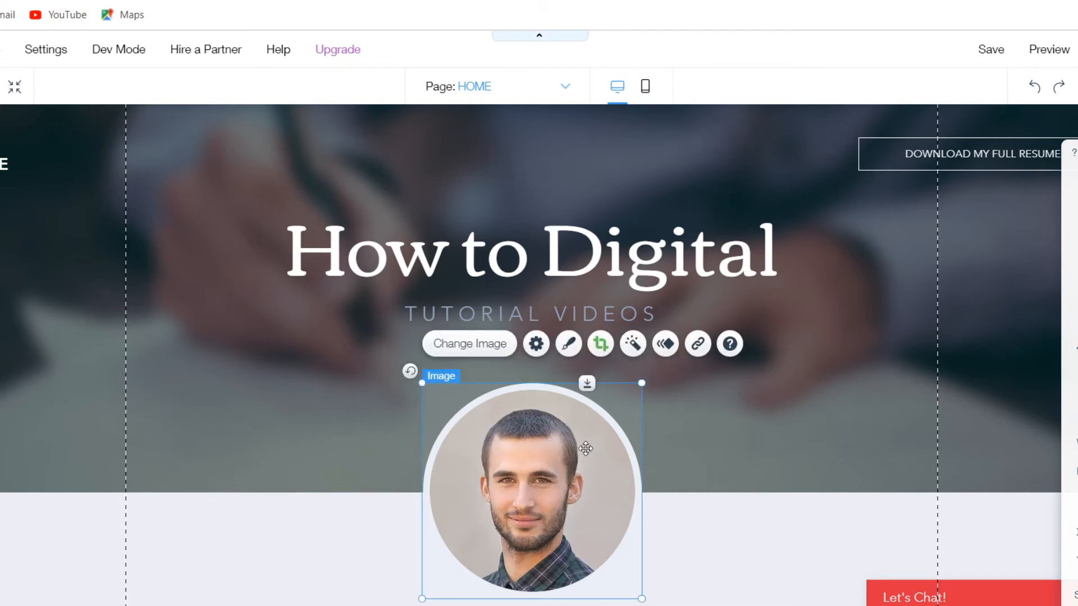
click(471, 345)
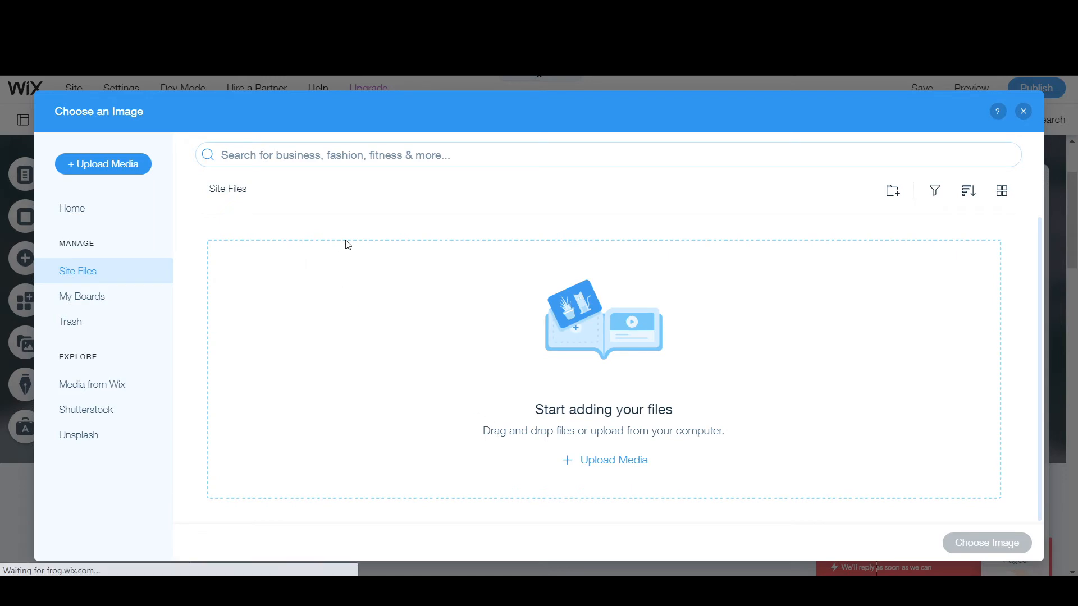
click(108, 164)
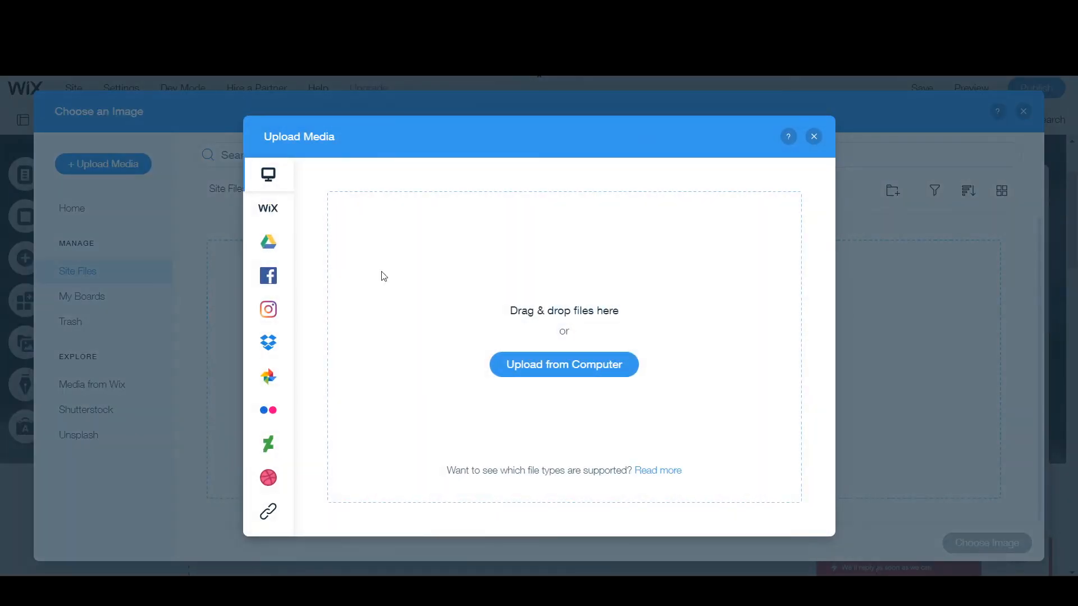
click(587, 361)
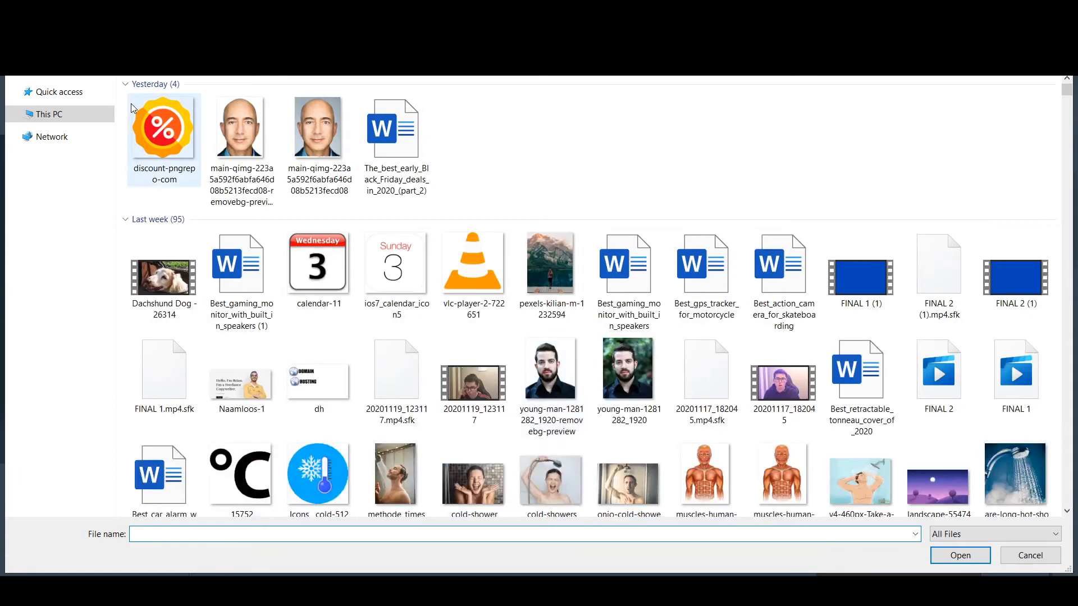
click(629, 371)
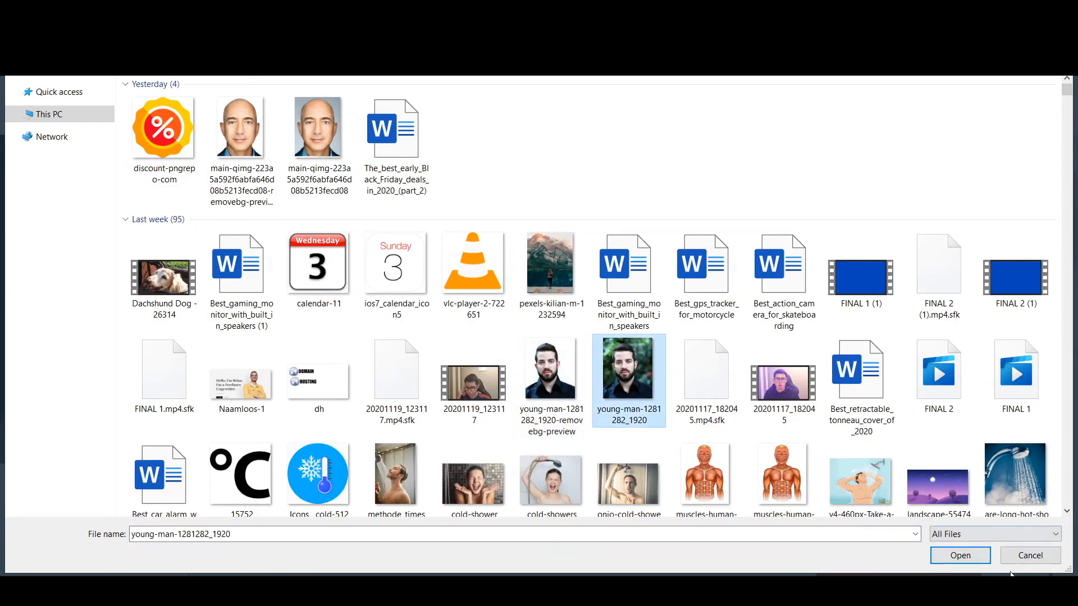
click(972, 561)
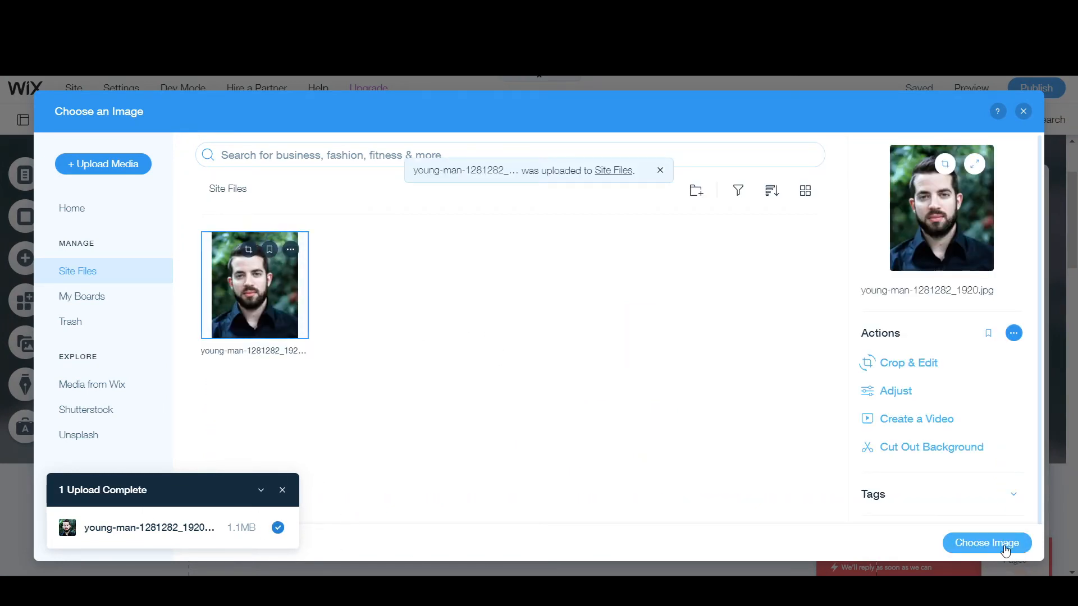
click(1005, 548)
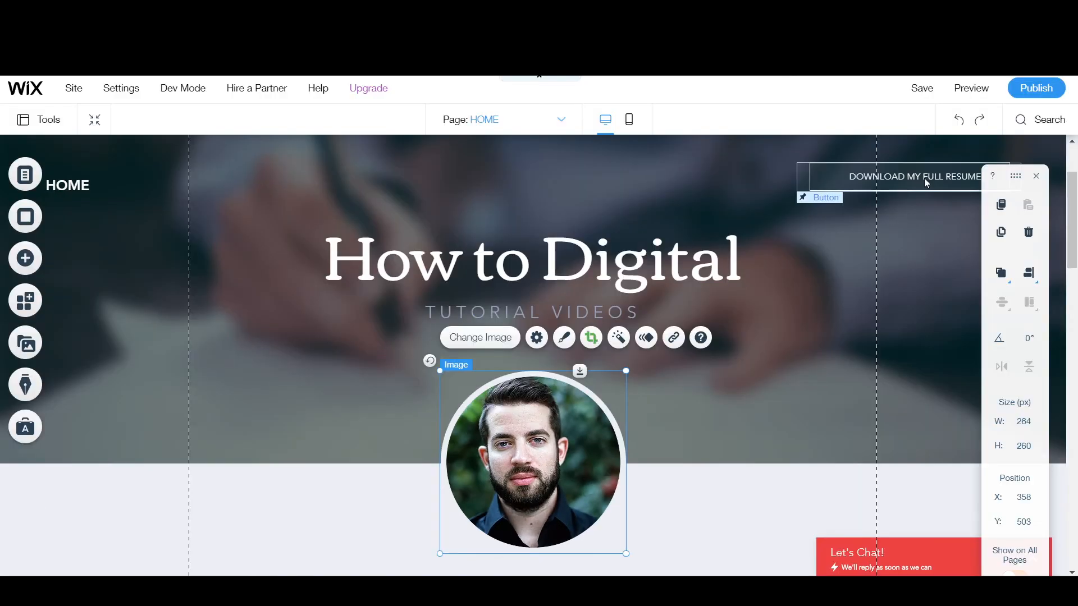
Change the text of the "DOWNLOAD MY FULL RESUME" button to "CHECK OUT MY YOUTUBE CHANNEL".
click(1056, 43)
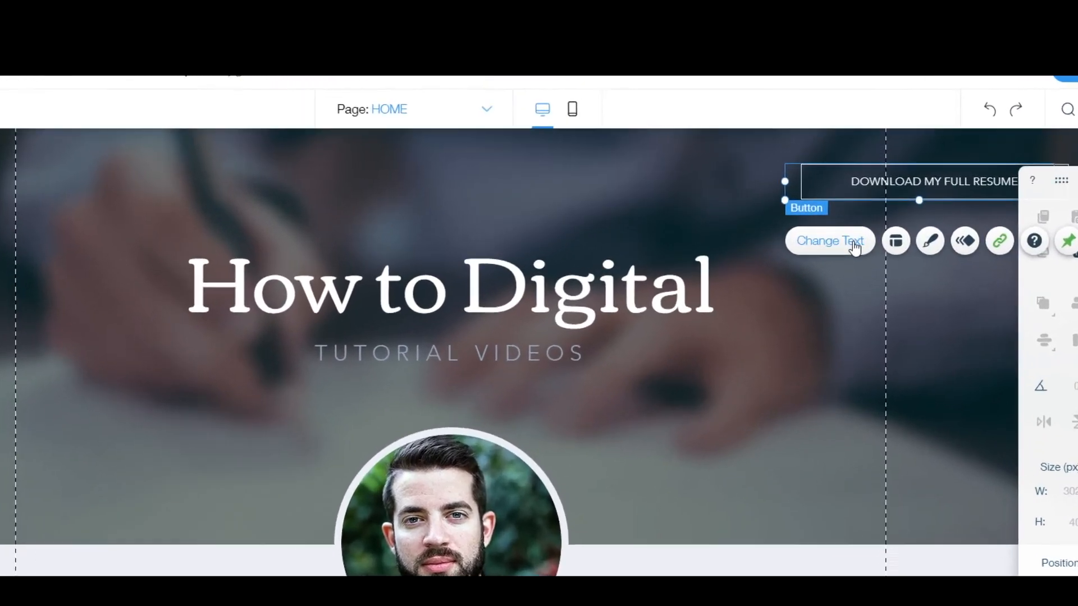
click(851, 226)
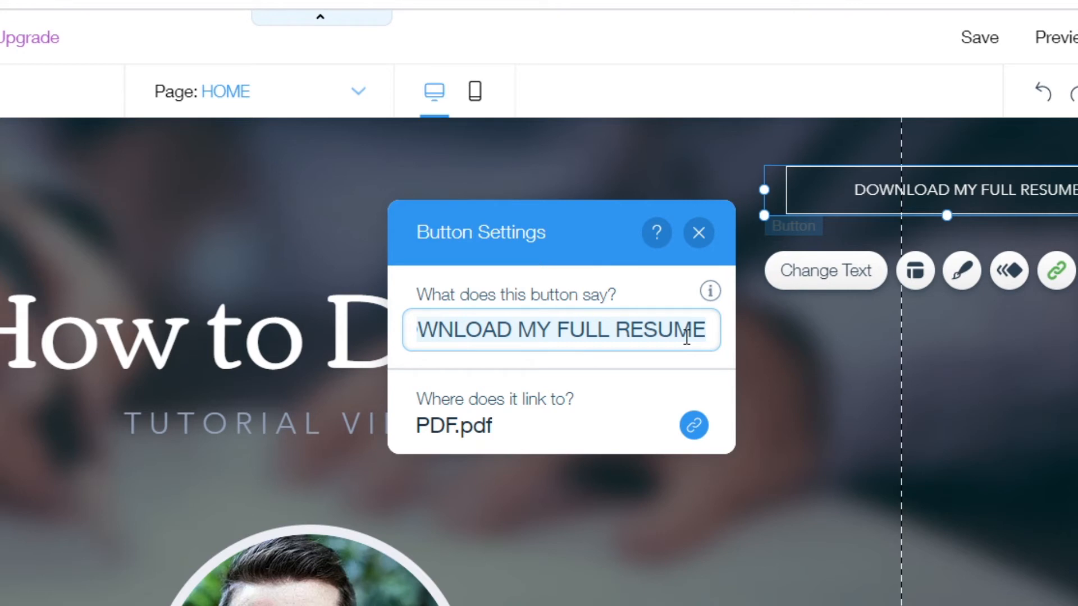
key(BackSpace)
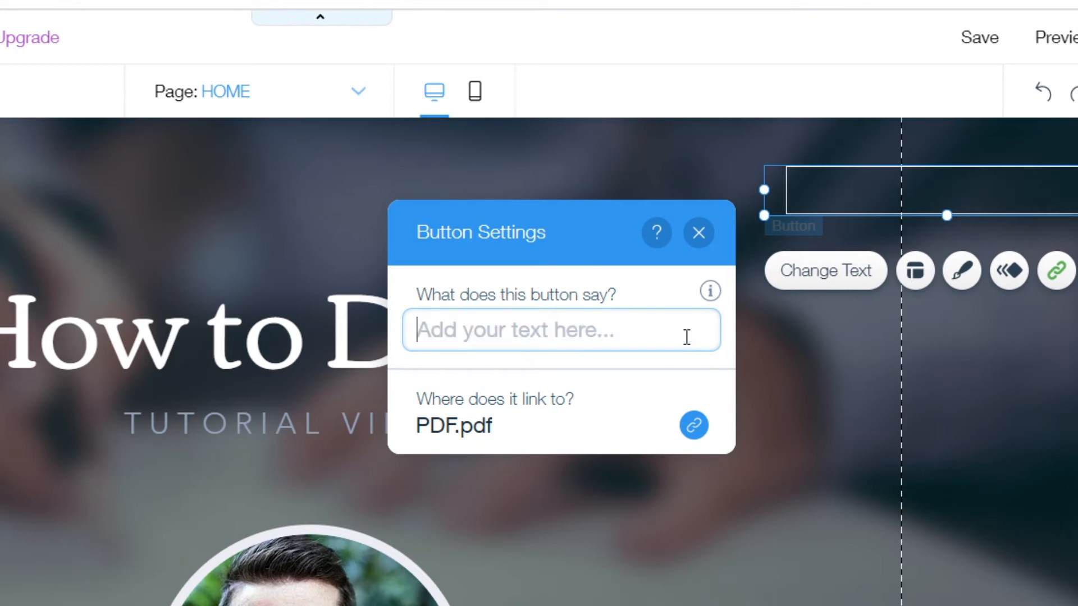
text(chec)
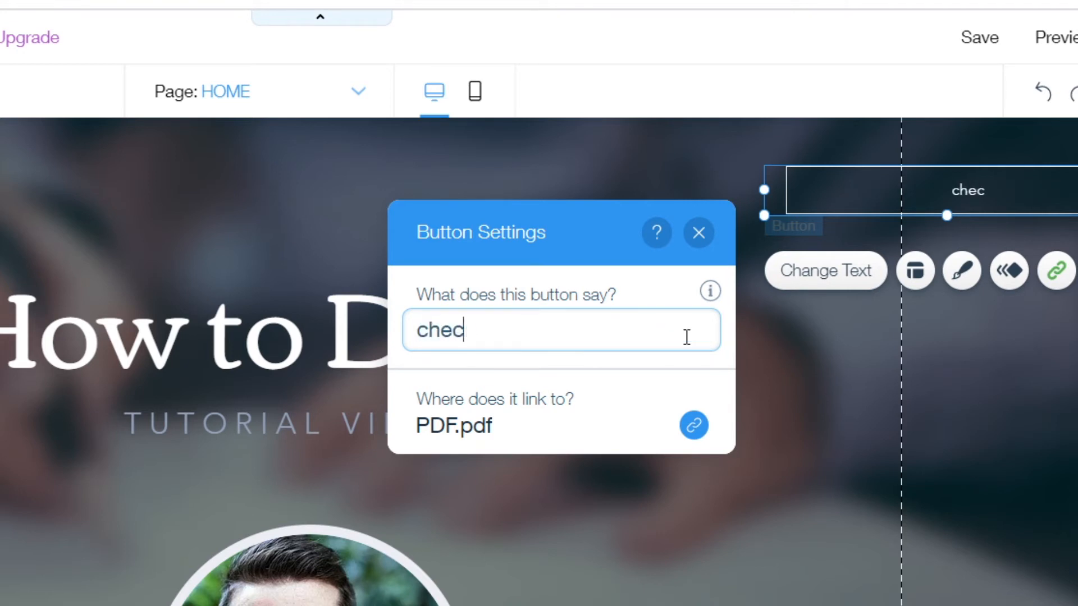
key(BackSpace)
key(BackSpace)
key(BackSpace)
key(BackSpace)
text(CHEC)
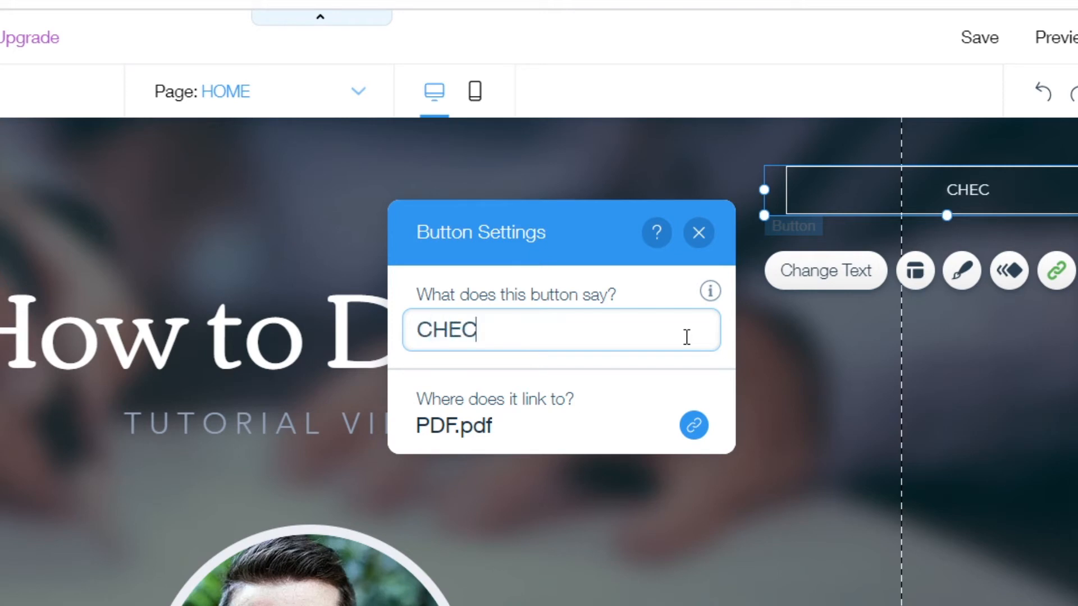
text(K OUT MY YOUTUBE CHANNEL)
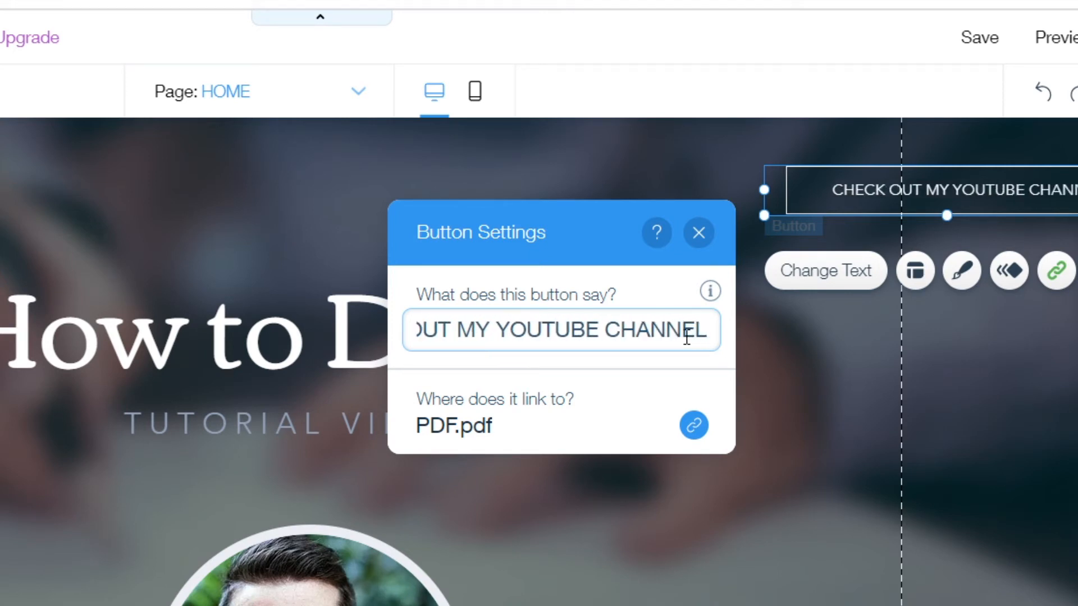
Link the YouTube channel button to the web address copied from the How to Digital channel's videos page, opening in a new window.
click(696, 435)
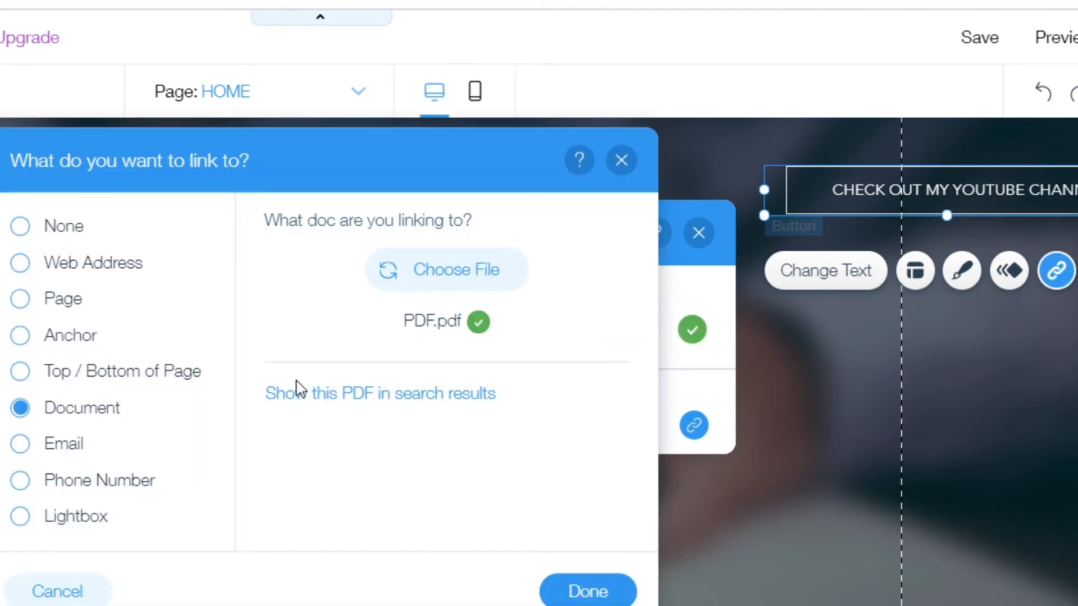
right_click(296, 389)
click(265, 497)
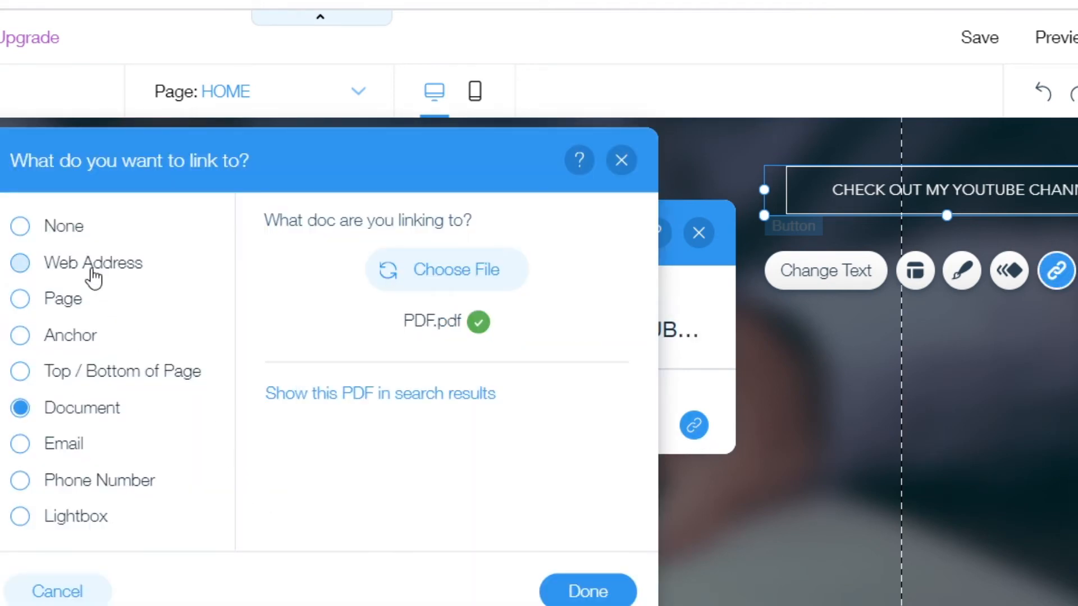
click(93, 275)
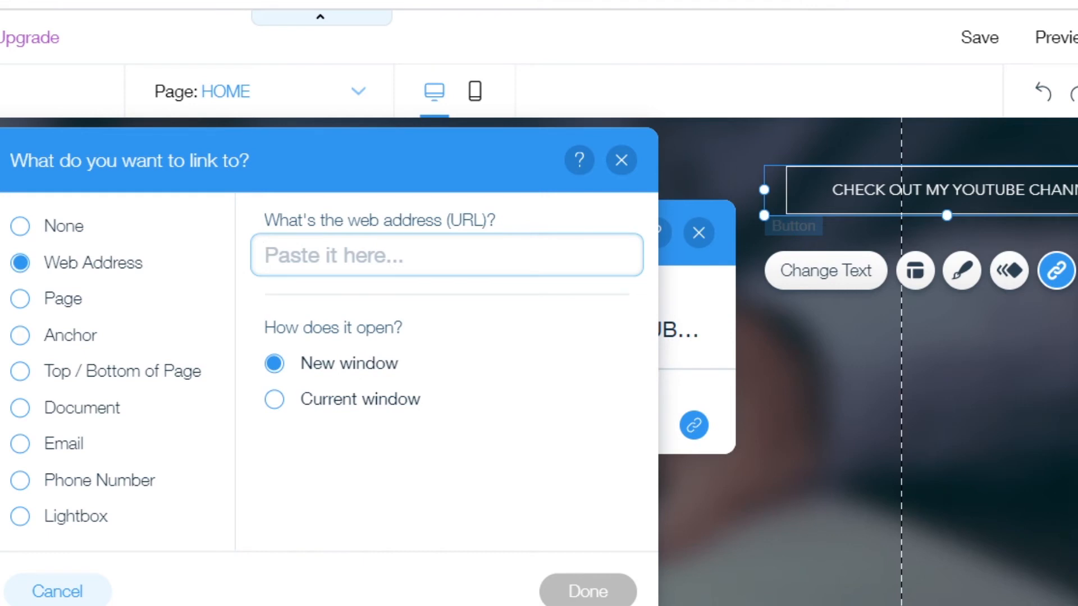
key(ctrl+t)
text(y)
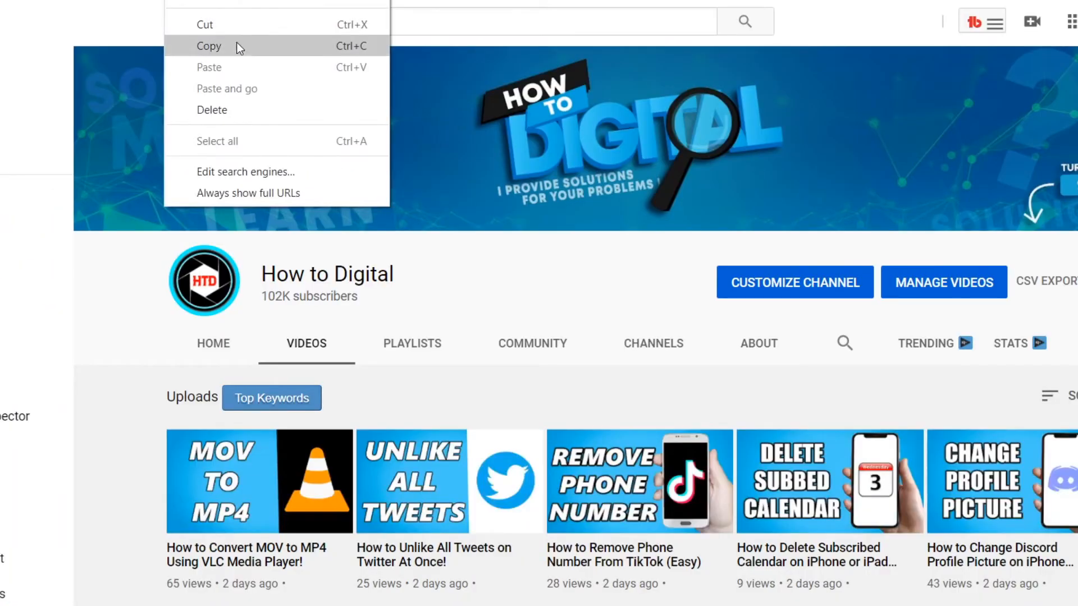
click(236, 43)
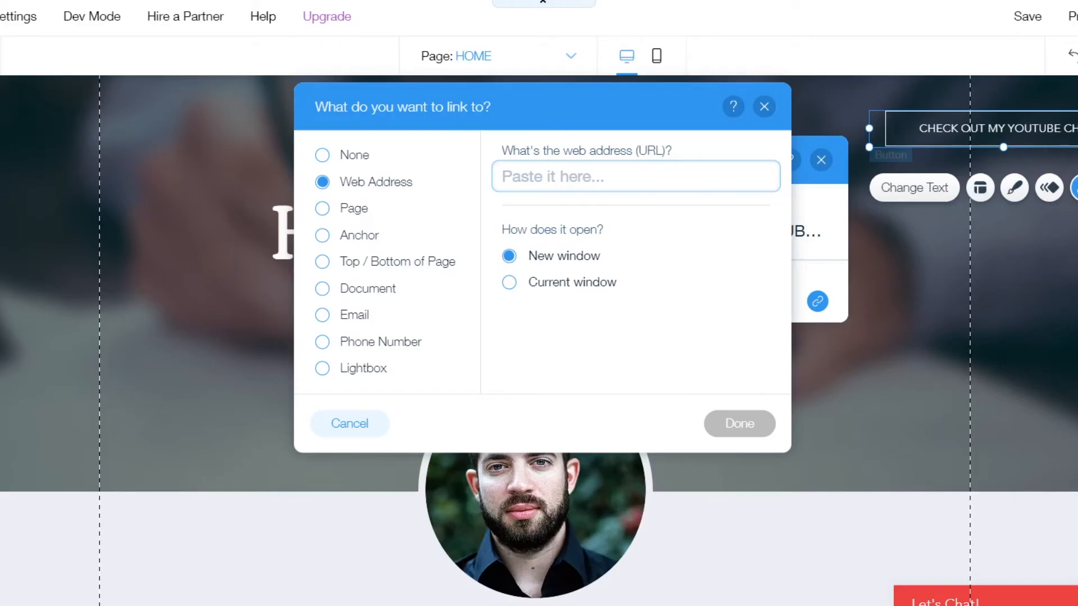
right_click(568, 181)
click(635, 314)
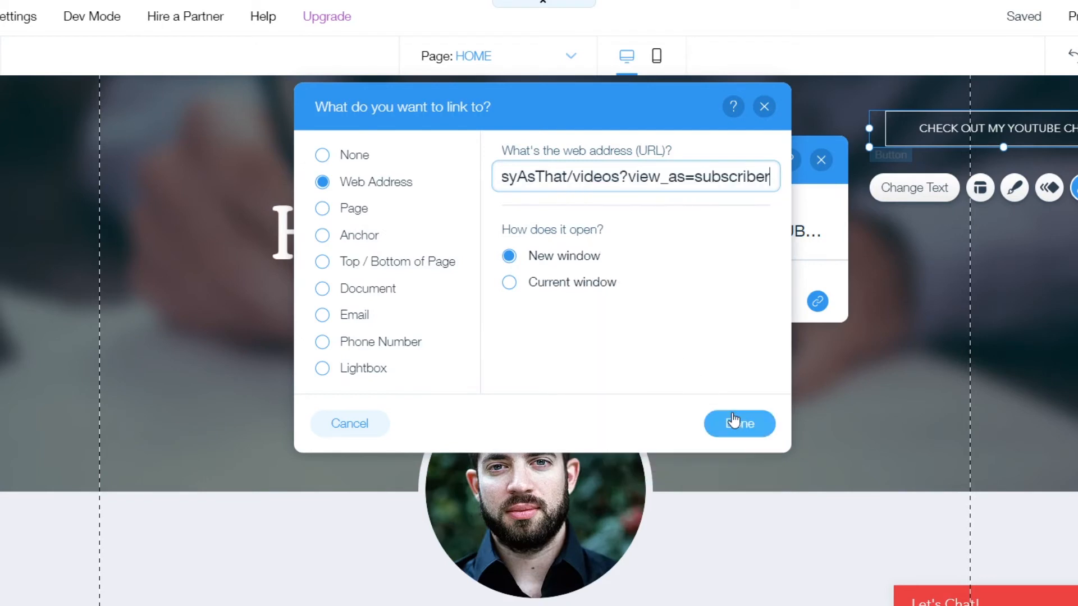
click(740, 425)
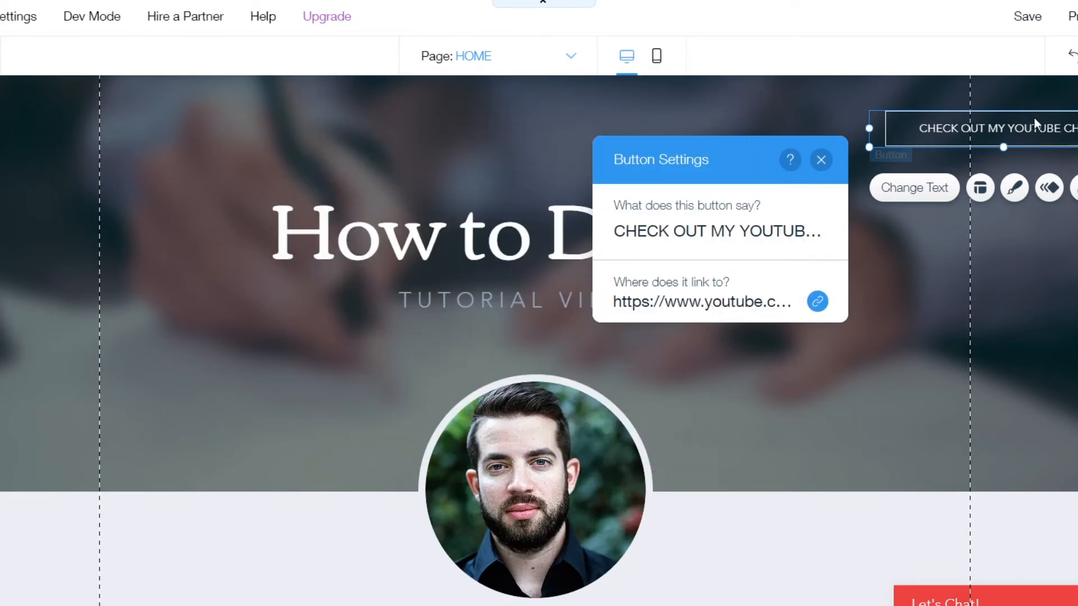
click(806, 532)
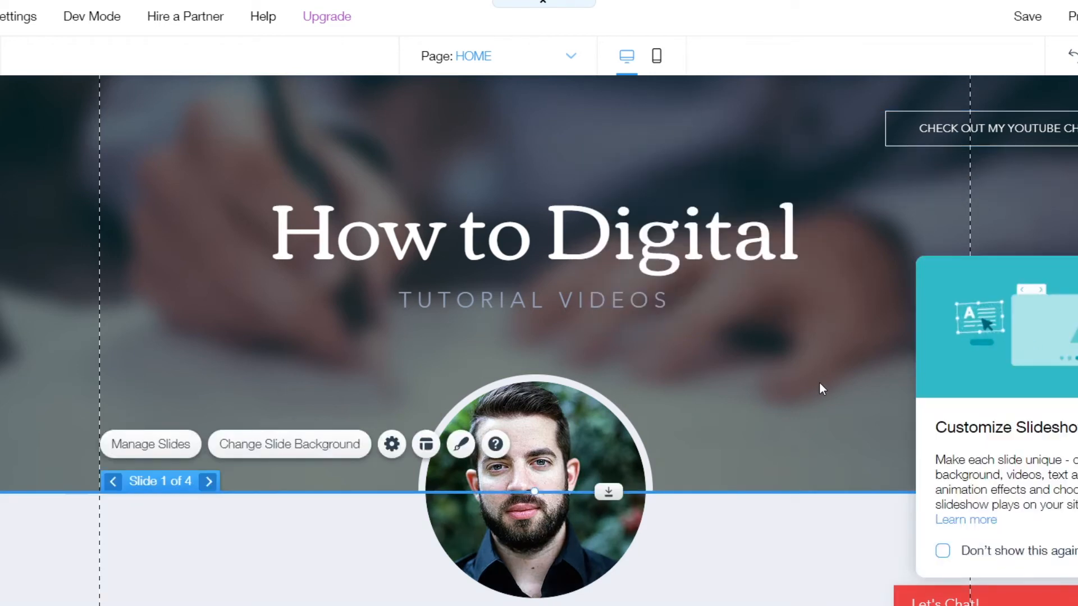
Change the home page background to the image of blue glass office buildings from the selected backgrounds.
click(820, 383)
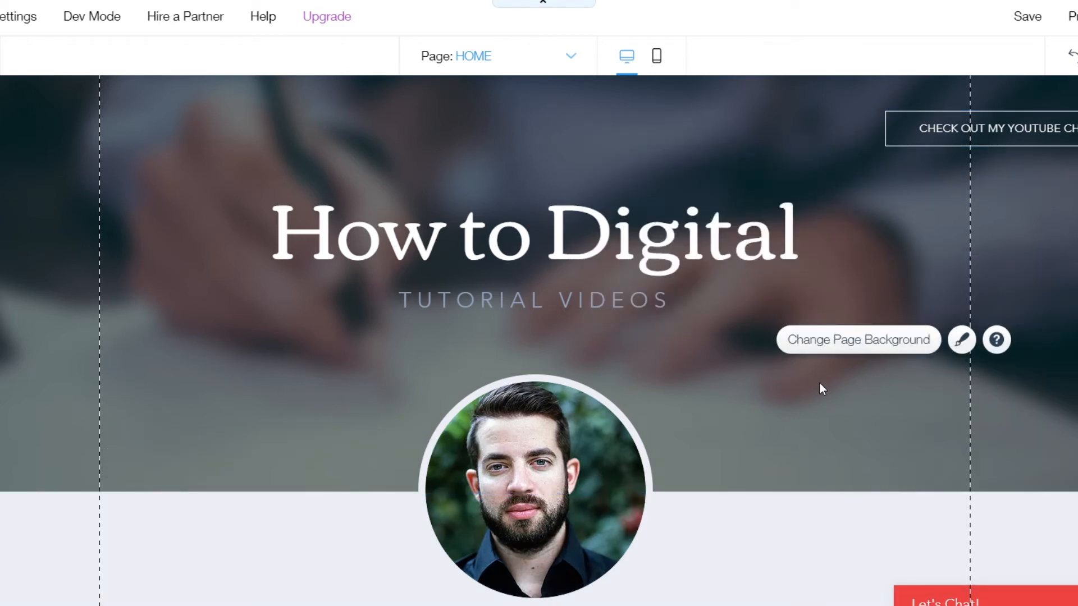
click(857, 341)
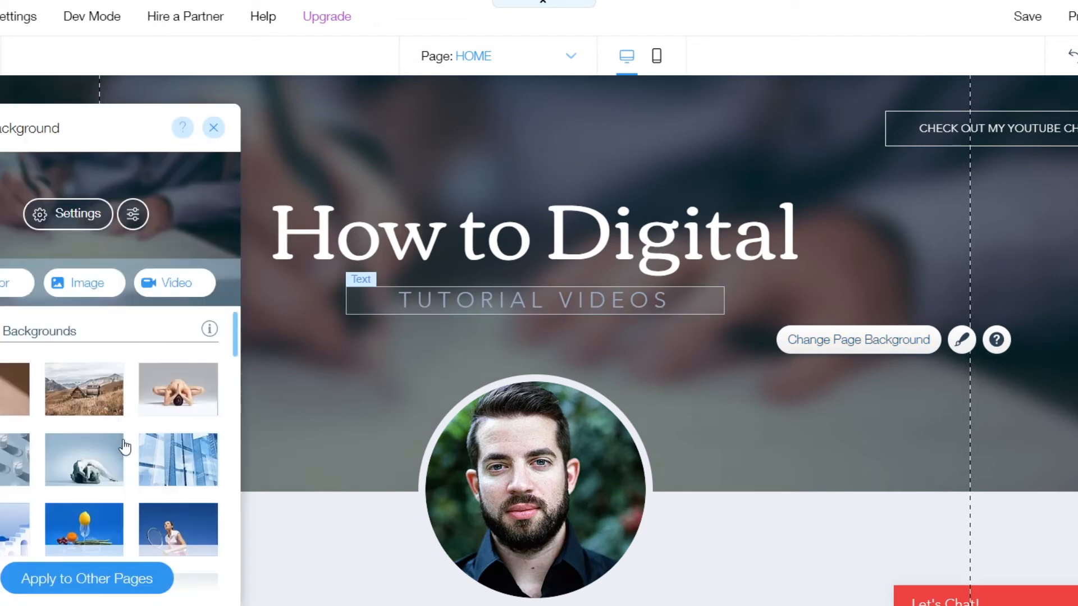
mouse_move(169, 458)
click(296, 452)
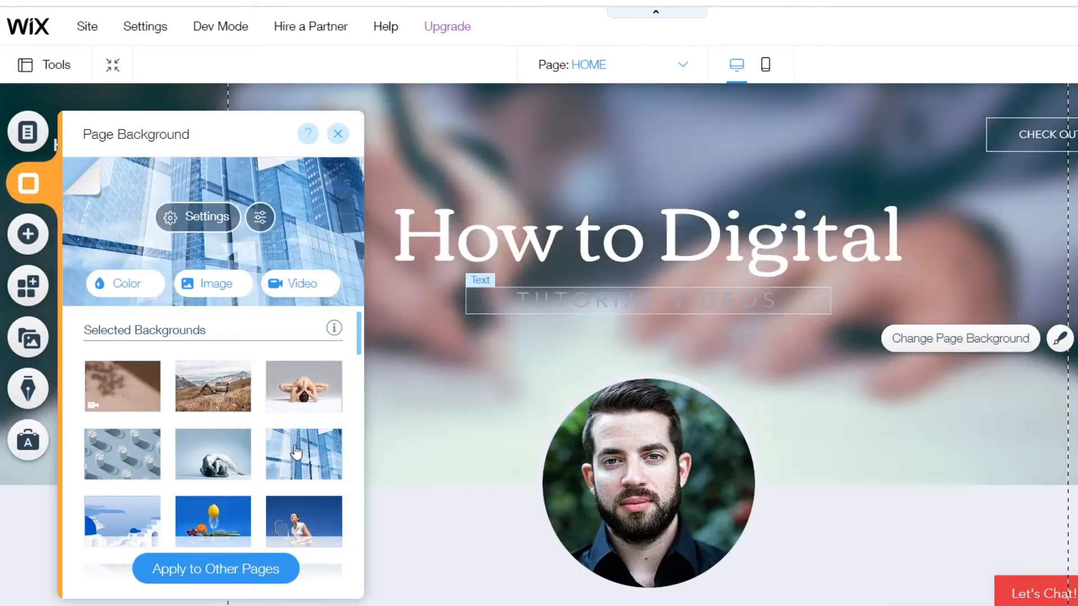
Browse the selected backgrounds and the Wix video library for a home page background.
scroll(232, 375, down, 6)
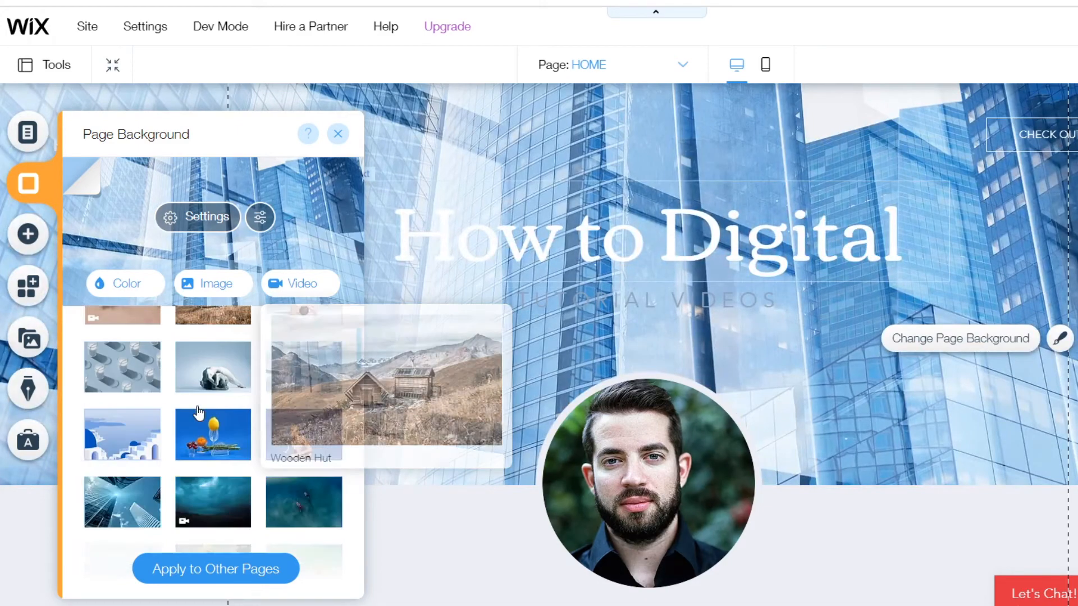
scroll(310, 407, down, 10)
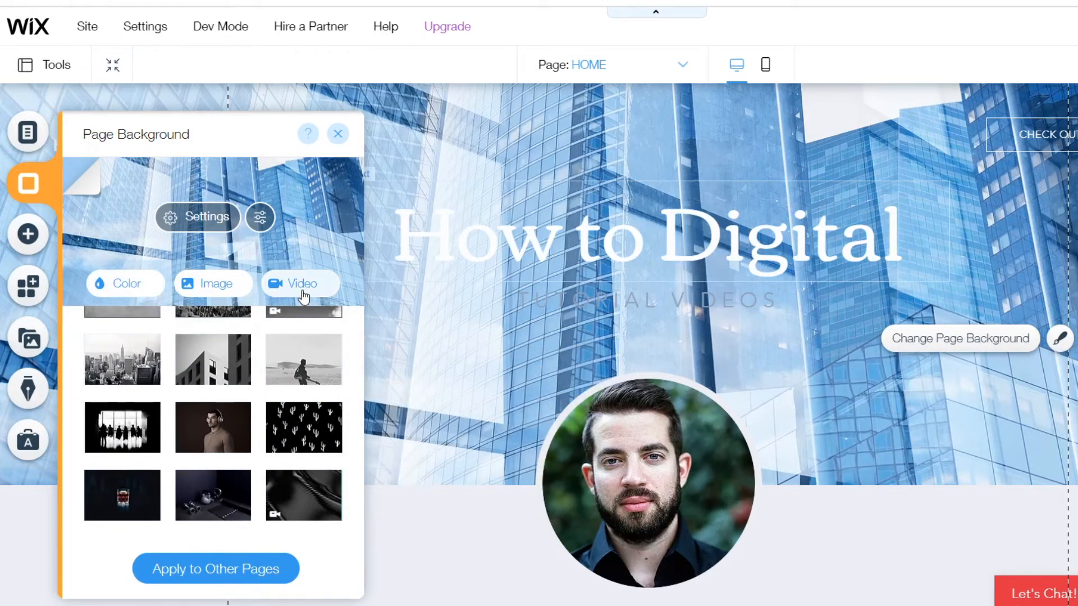
scroll(315, 433, up, 10)
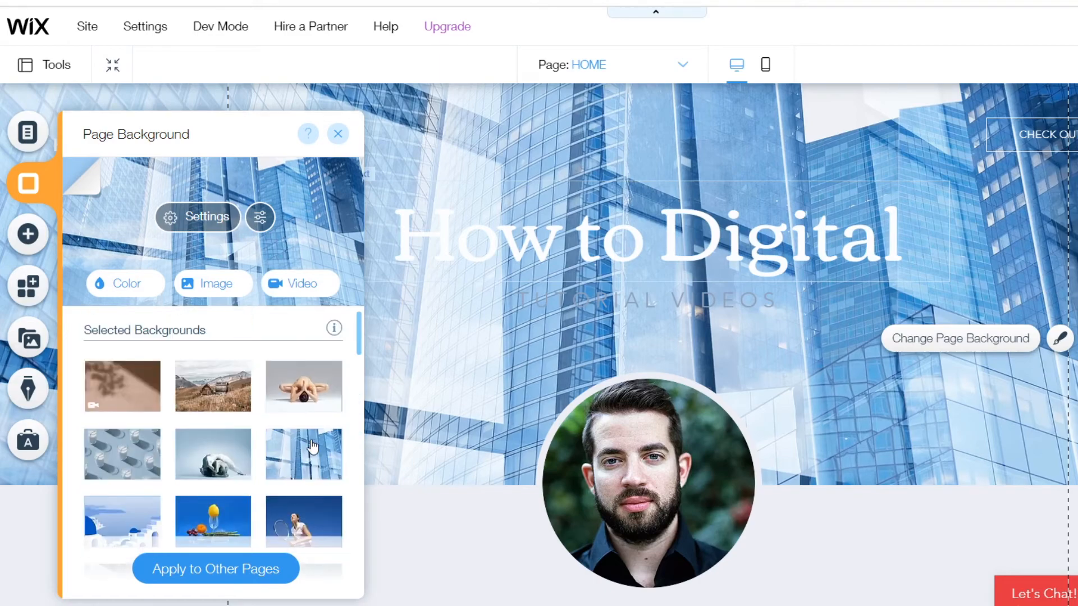
click(297, 288)
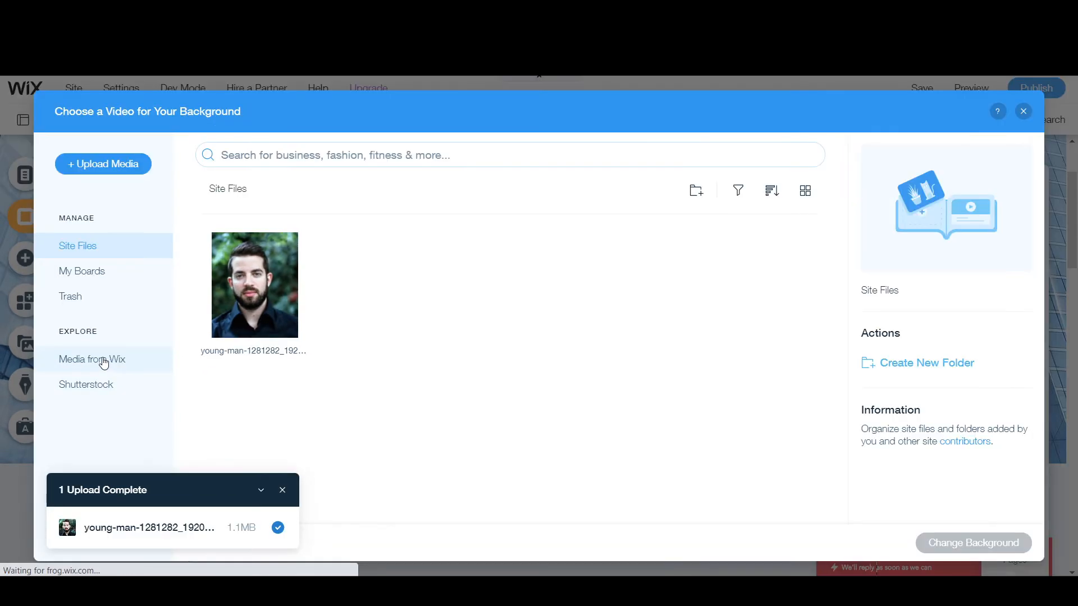
click(124, 364)
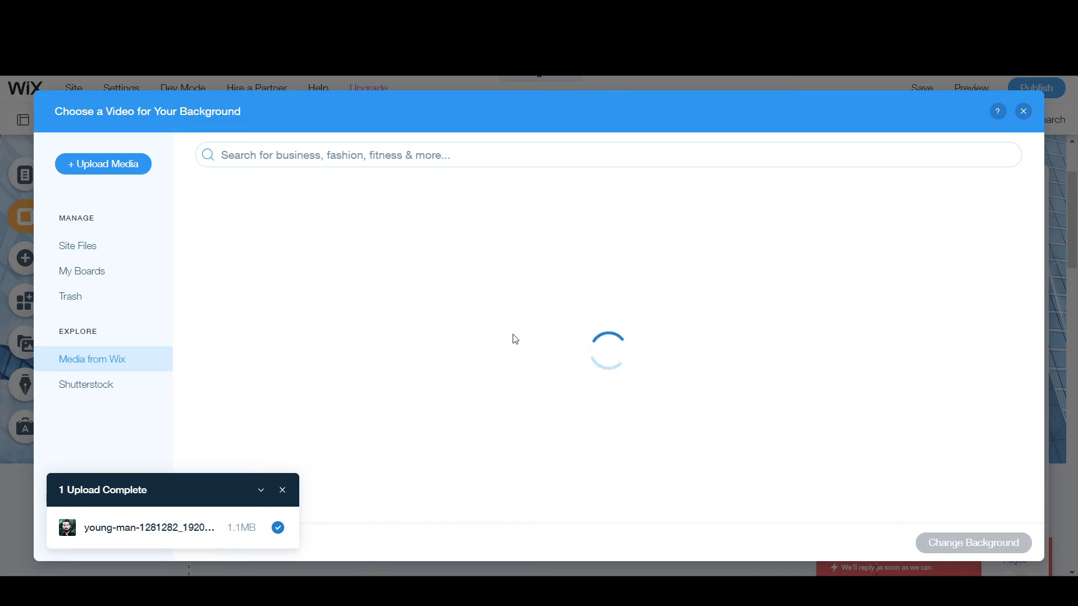
scroll(534, 344, down, 4)
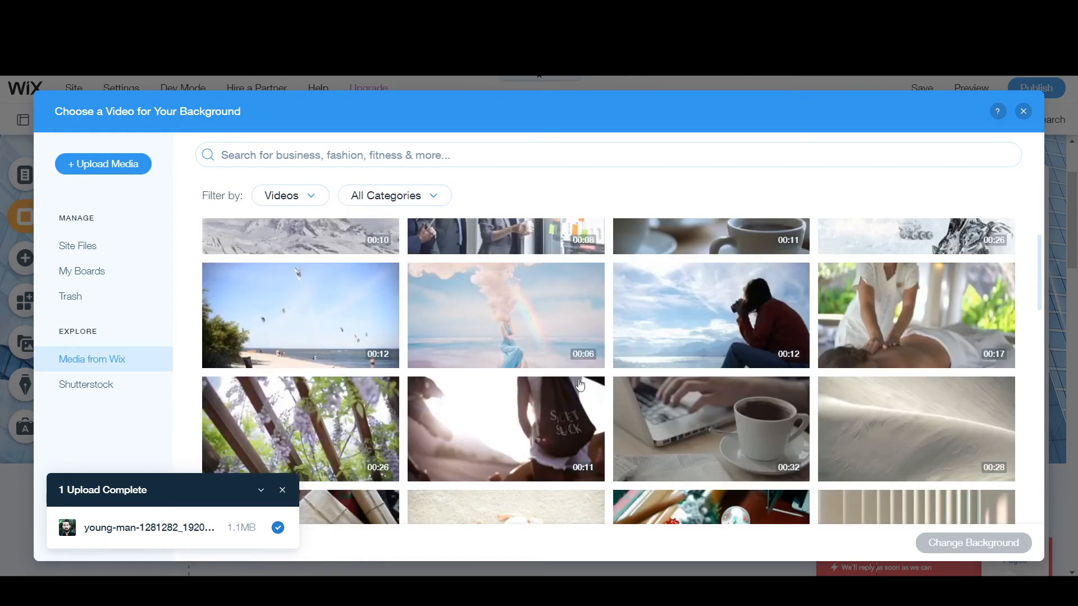
scroll(504, 355, down, 4)
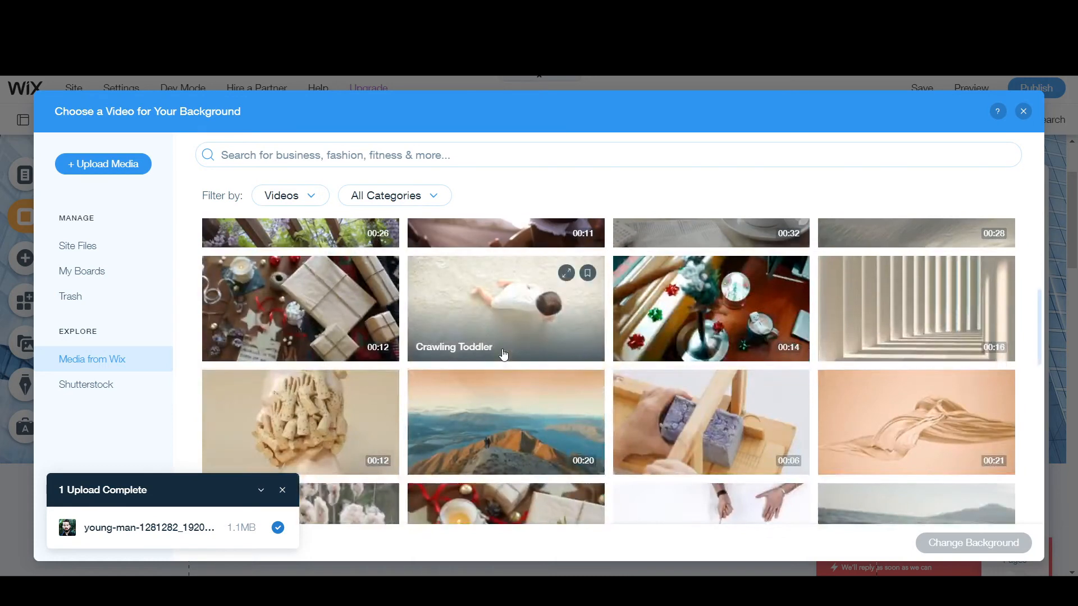
scroll(503, 355, down, 5)
scroll(503, 355, down, 2)
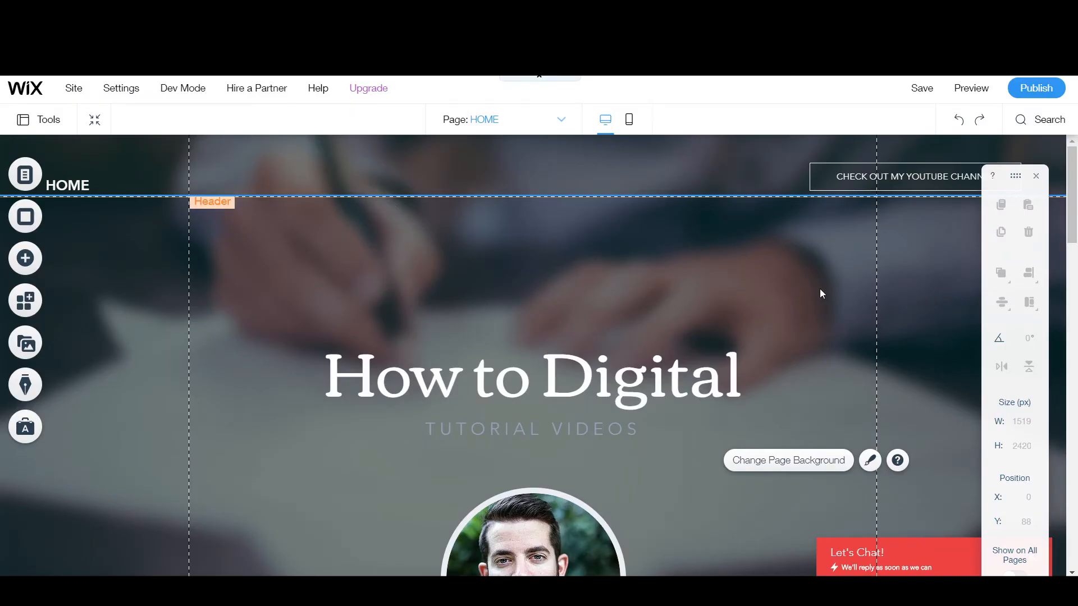
Replace the first ABOUT ME paragraph in the slideshow with the opening How to Digital introduction paragraph copied from the Google Docs document.
drag(1074, 171, 1077, 235)
drag(1077, 265, 1077, 286)
click(651, 292)
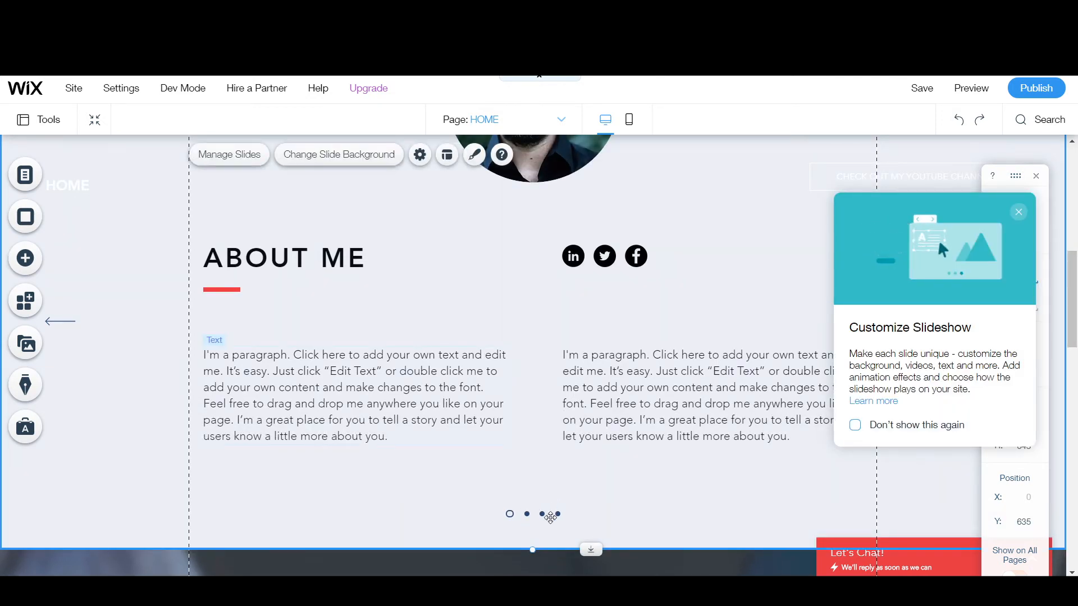
click(1019, 212)
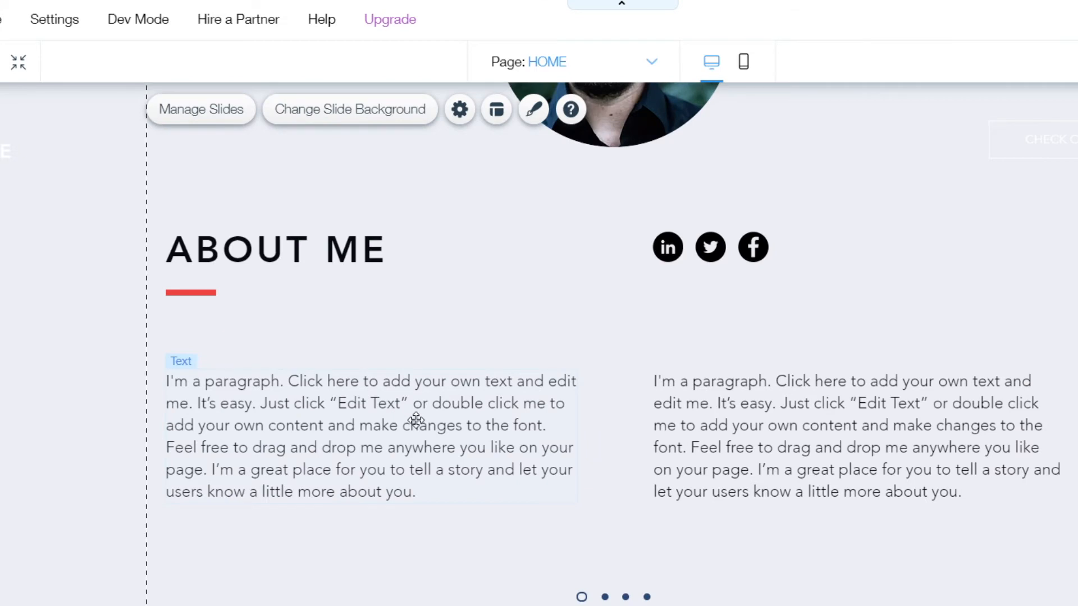
click(359, 378)
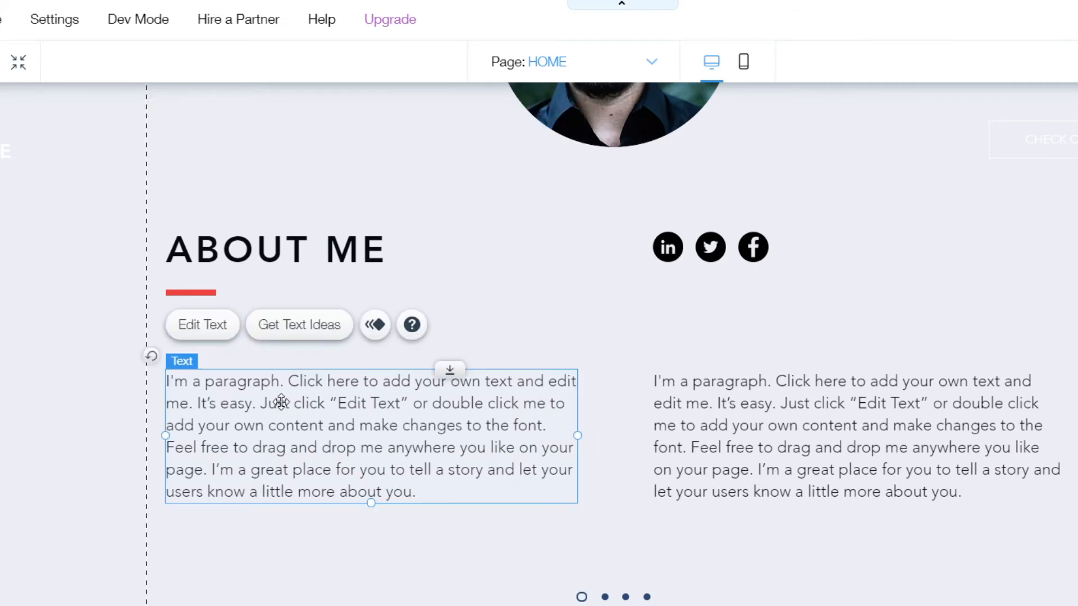
click(206, 326)
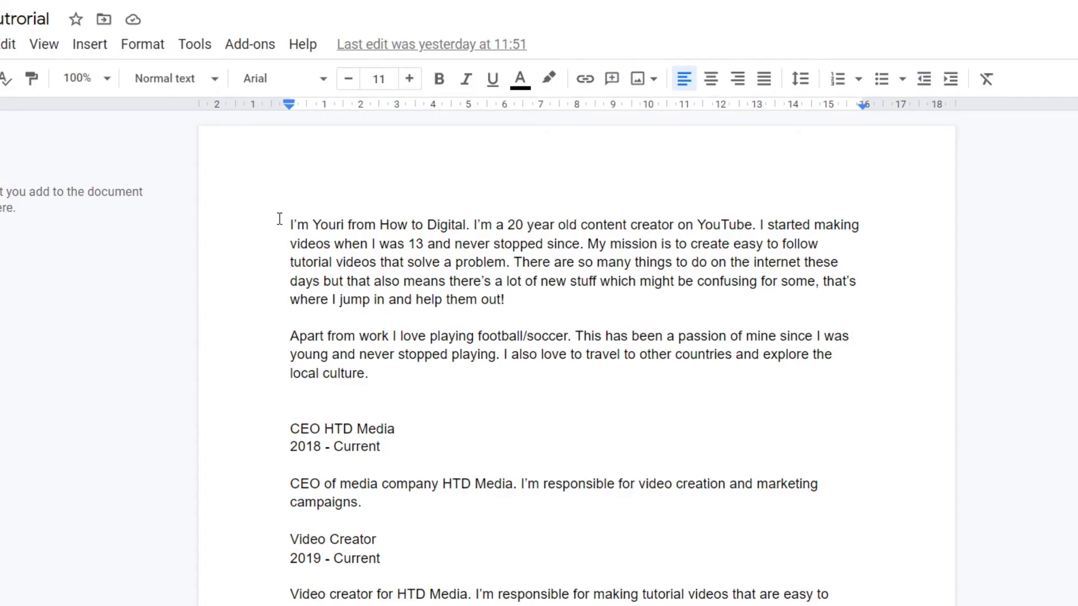
drag(290, 225, 572, 290)
drag(291, 224, 530, 298)
right_click(529, 299)
click(538, 260)
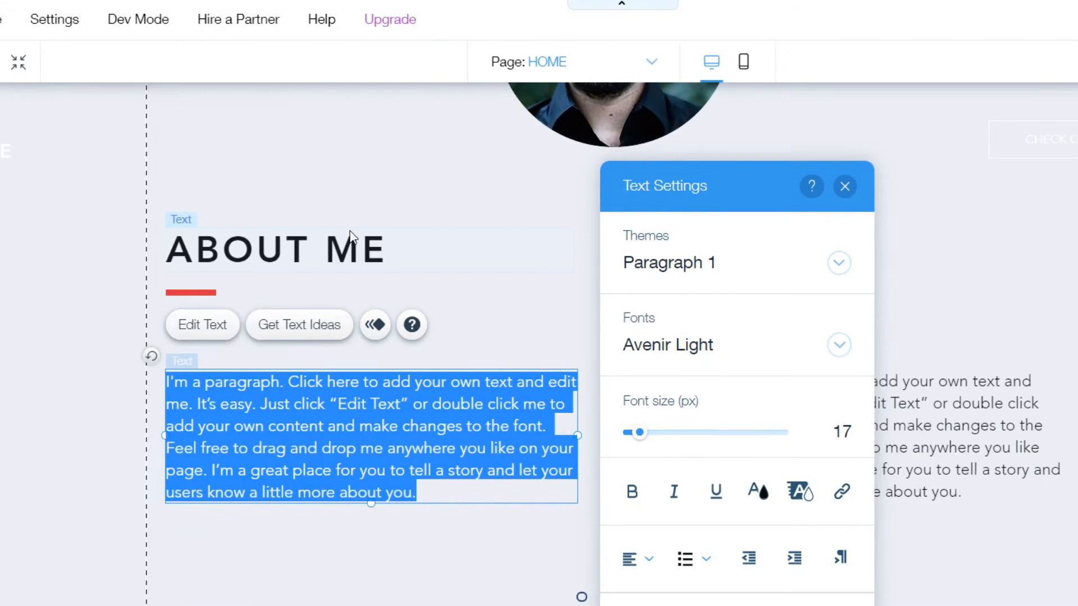
key(ctrl+v)
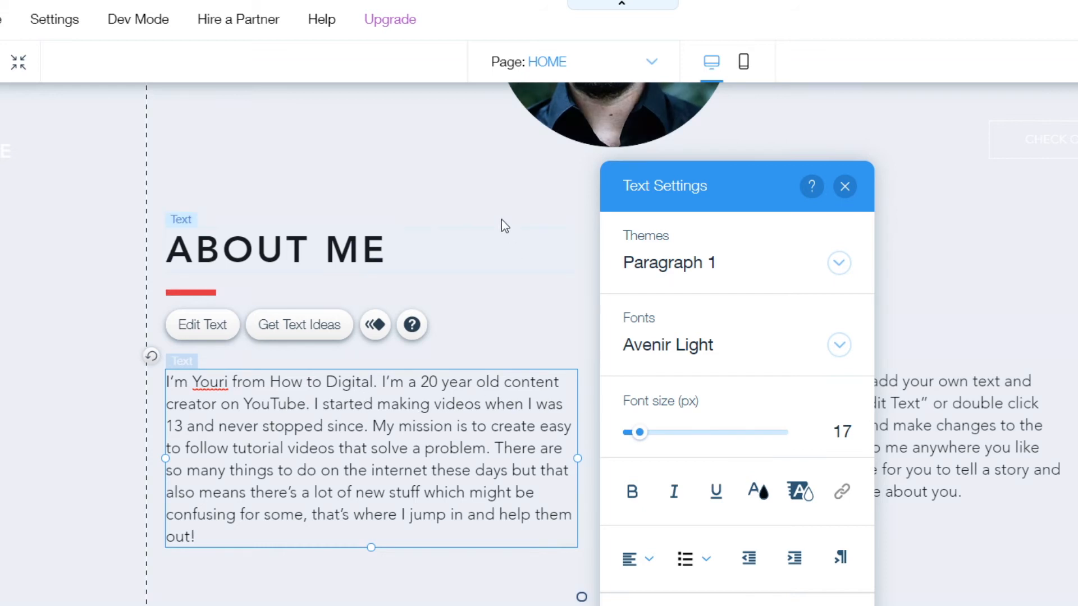
click(500, 366)
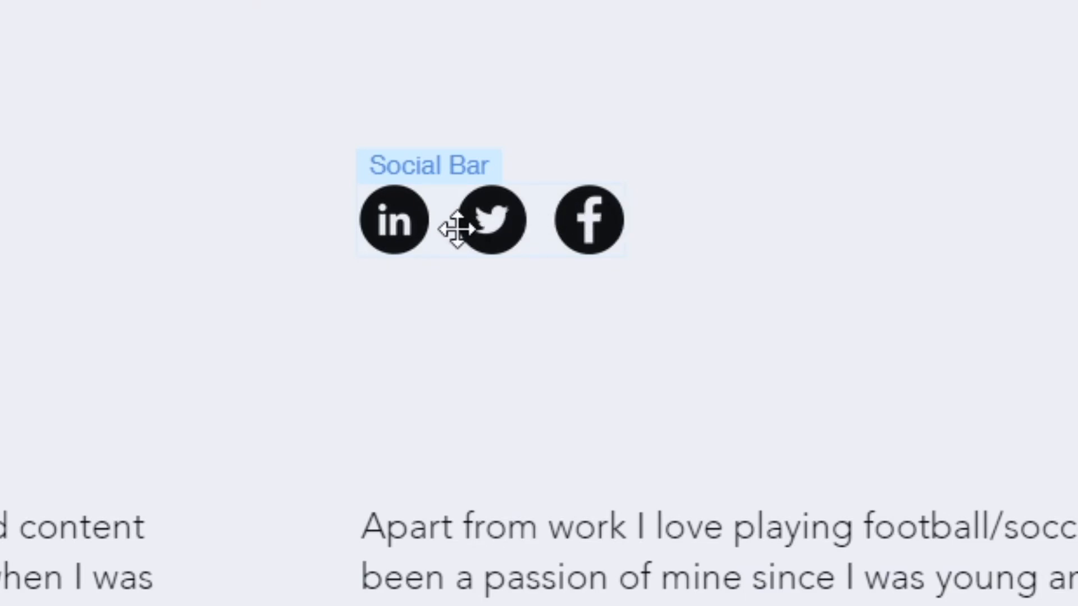
Add the black YouTube icon from the Wix media to the ABOUT ME social bar and remove the LinkedIn and Facebook icons.
click(477, 234)
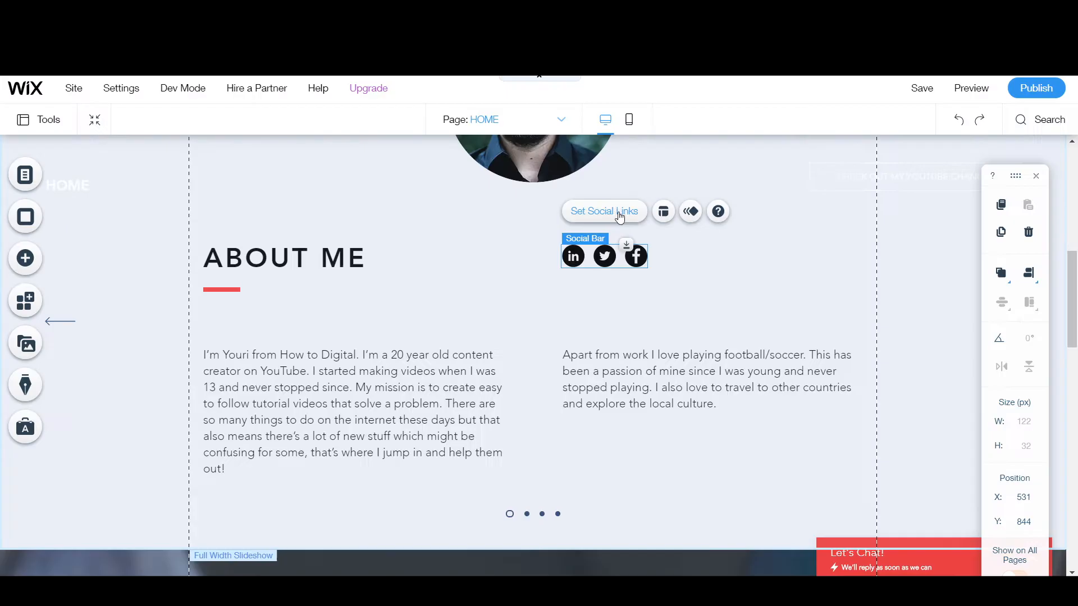
click(536, 97)
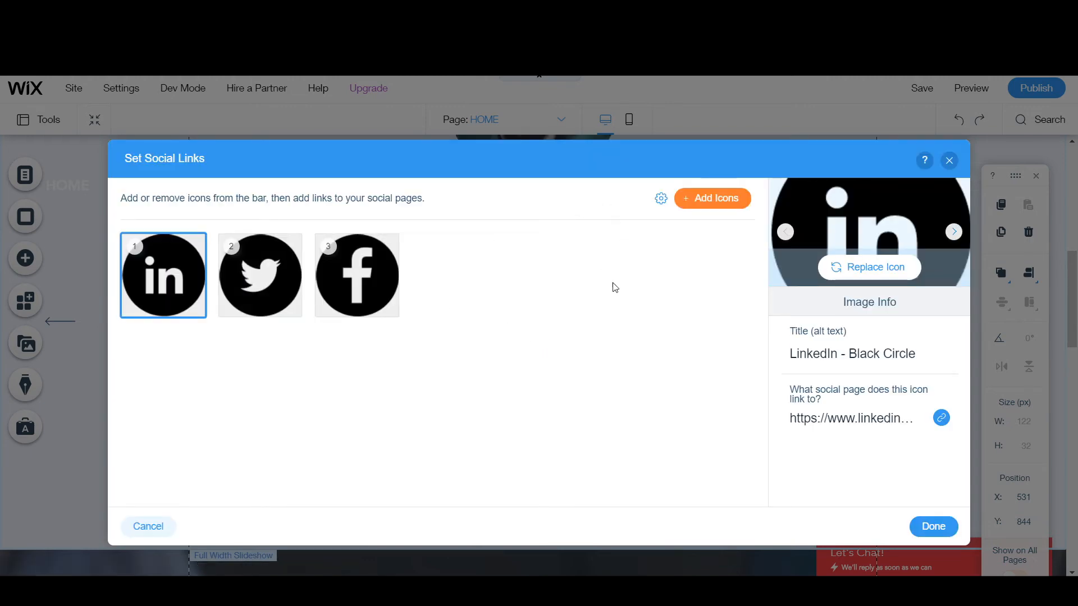
click(706, 200)
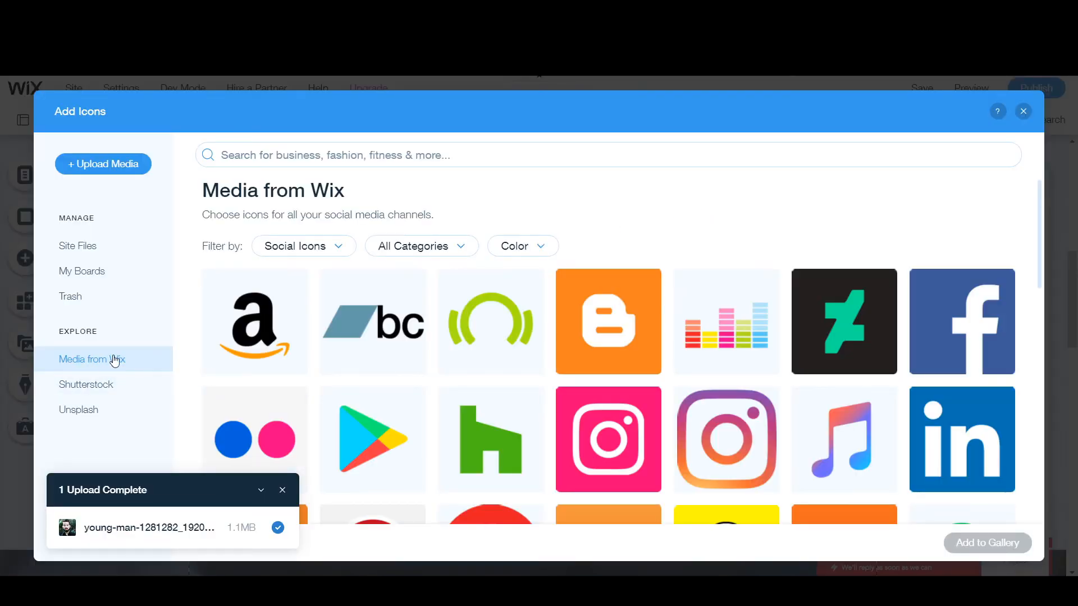
scroll(554, 348, down, 10)
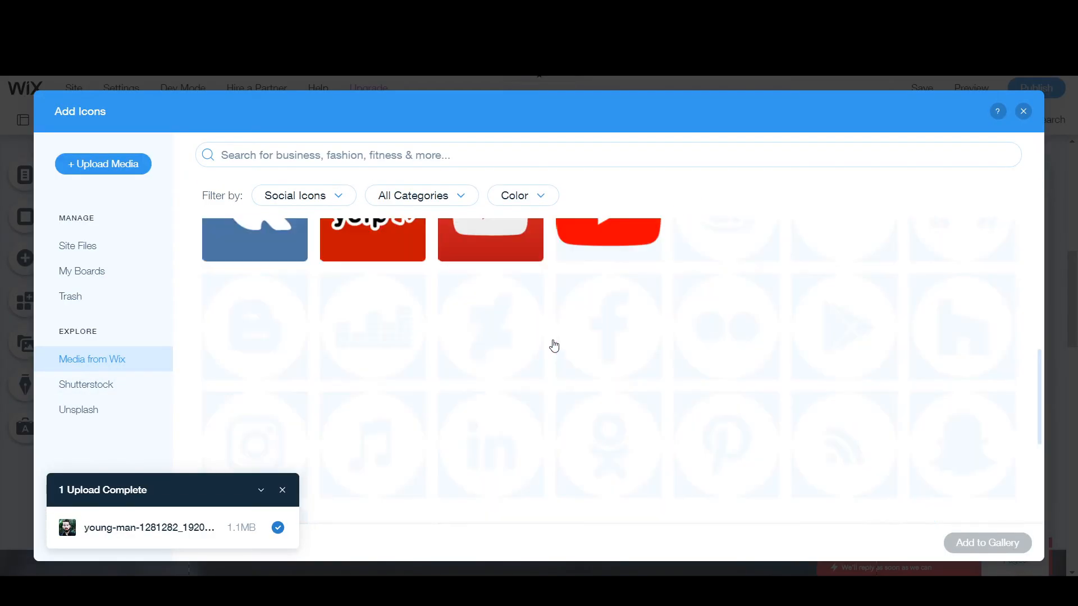
scroll(555, 346, down, 5)
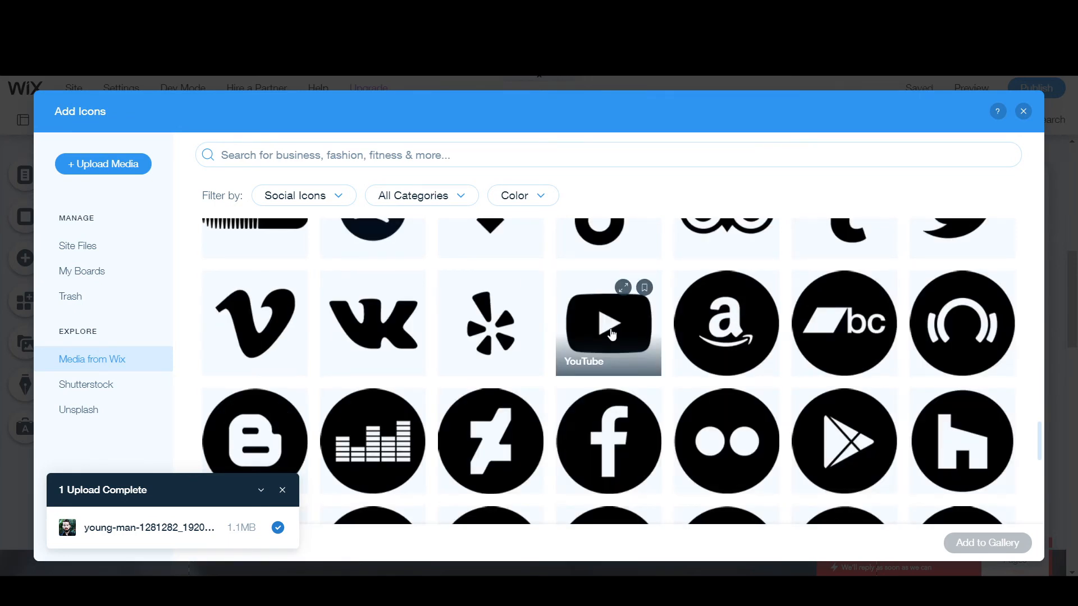
click(611, 343)
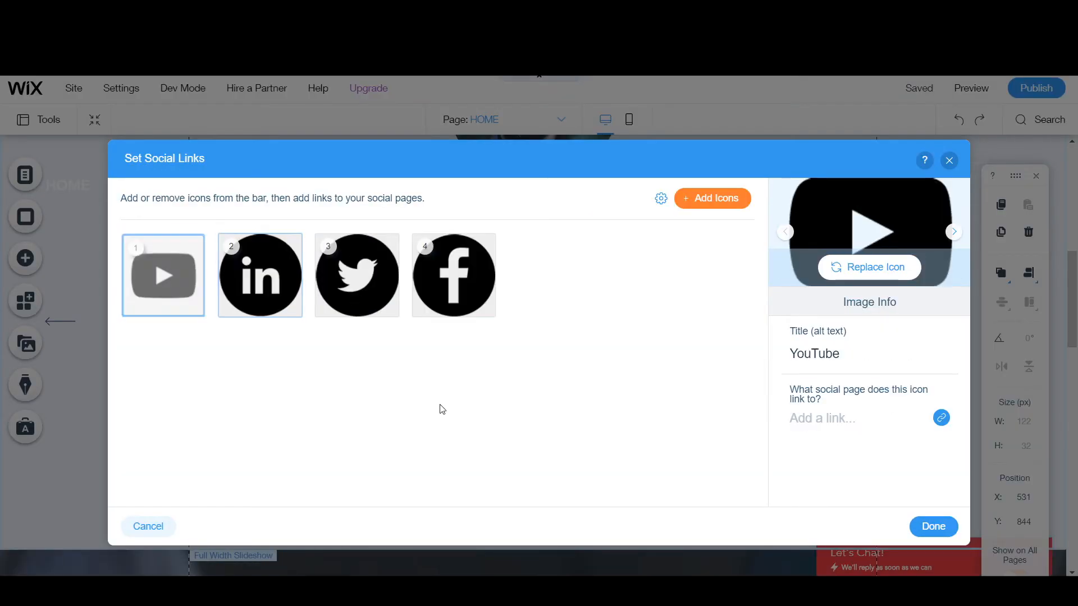
click(289, 309)
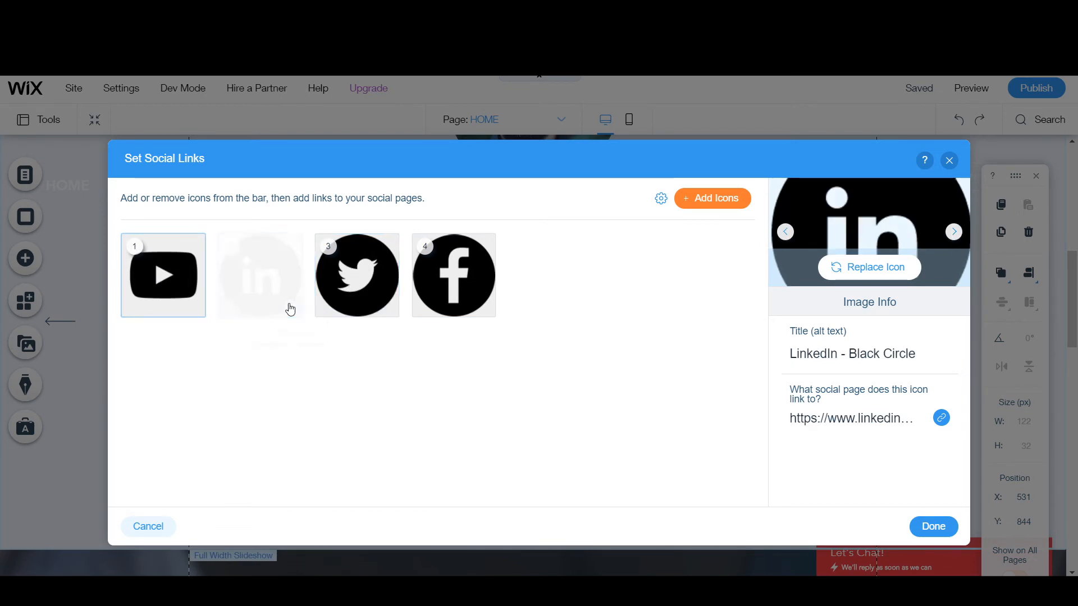
click(385, 309)
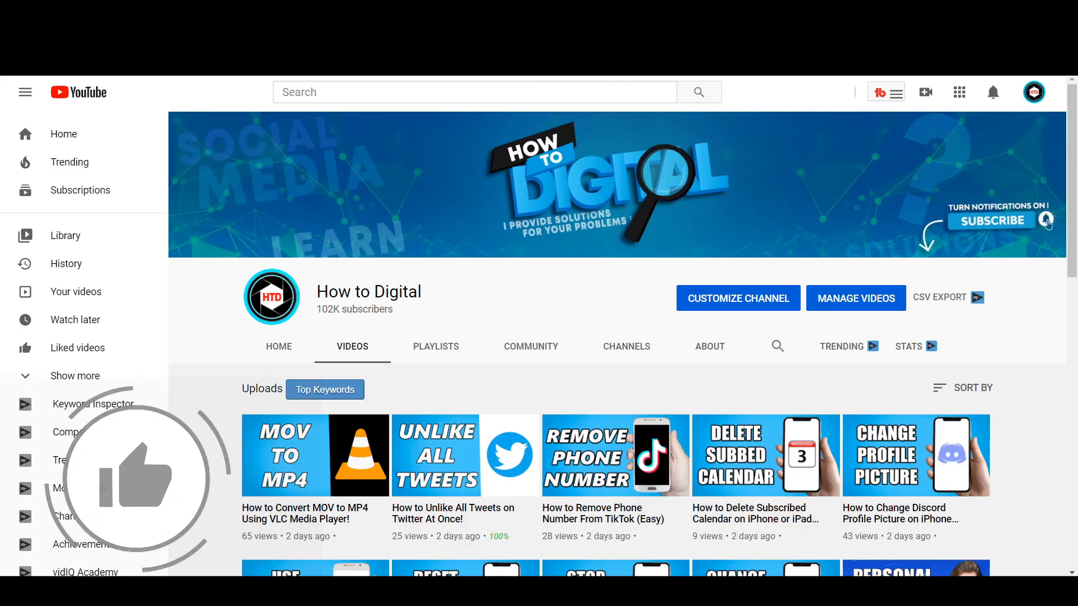
Link the social bar's YouTube icon to the web address copied from the How to Digital channel's videos page, opening in a new window.
right_click(254, 76)
click(360, 106)
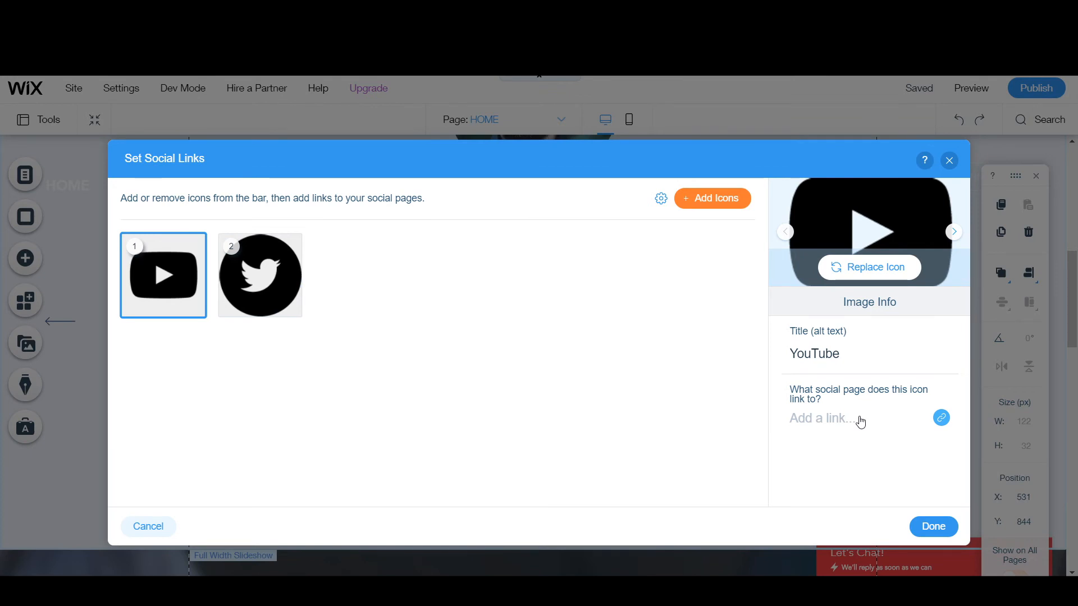
click(836, 419)
right_click(836, 416)
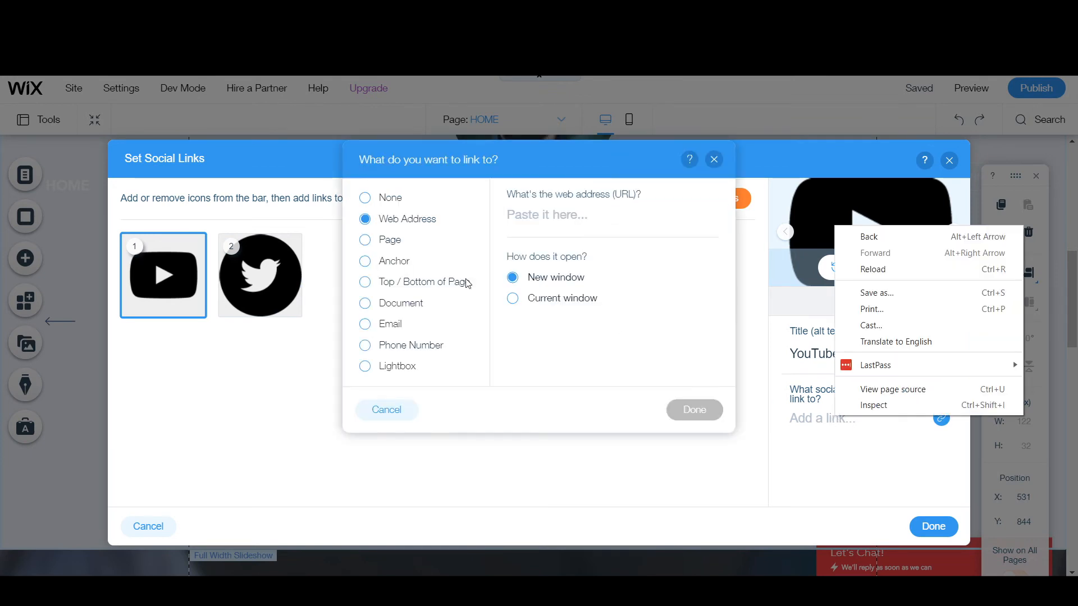
click(418, 219)
click(548, 214)
right_click(549, 214)
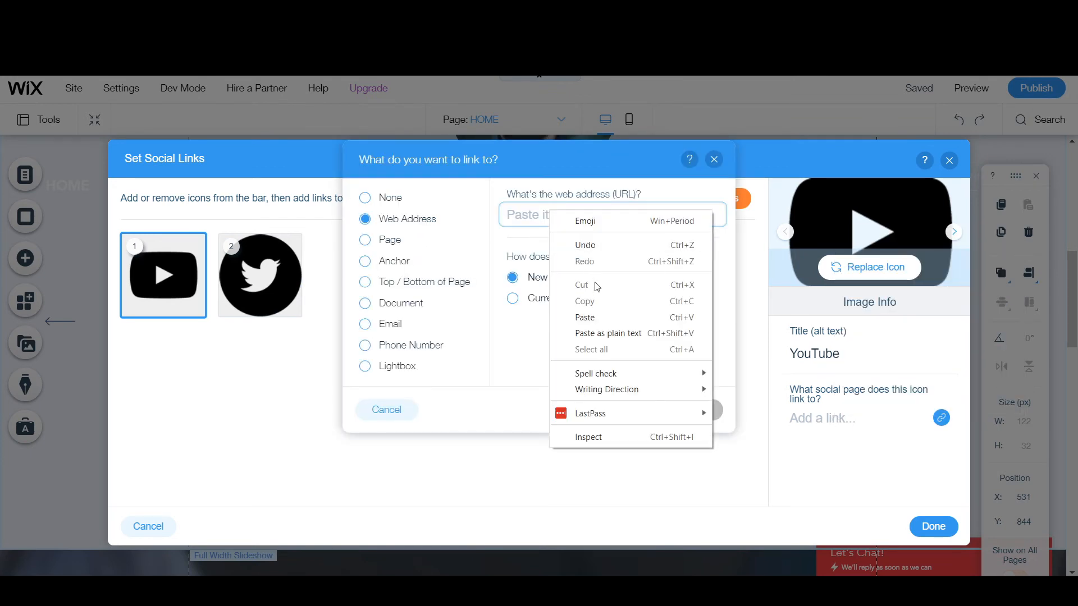
click(605, 316)
click(694, 410)
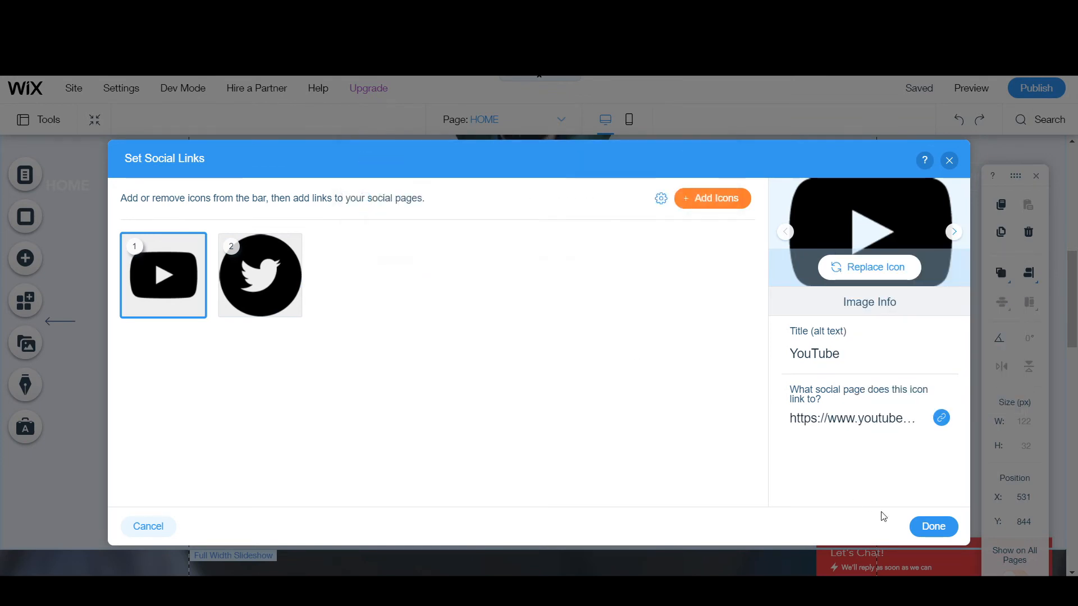
click(932, 528)
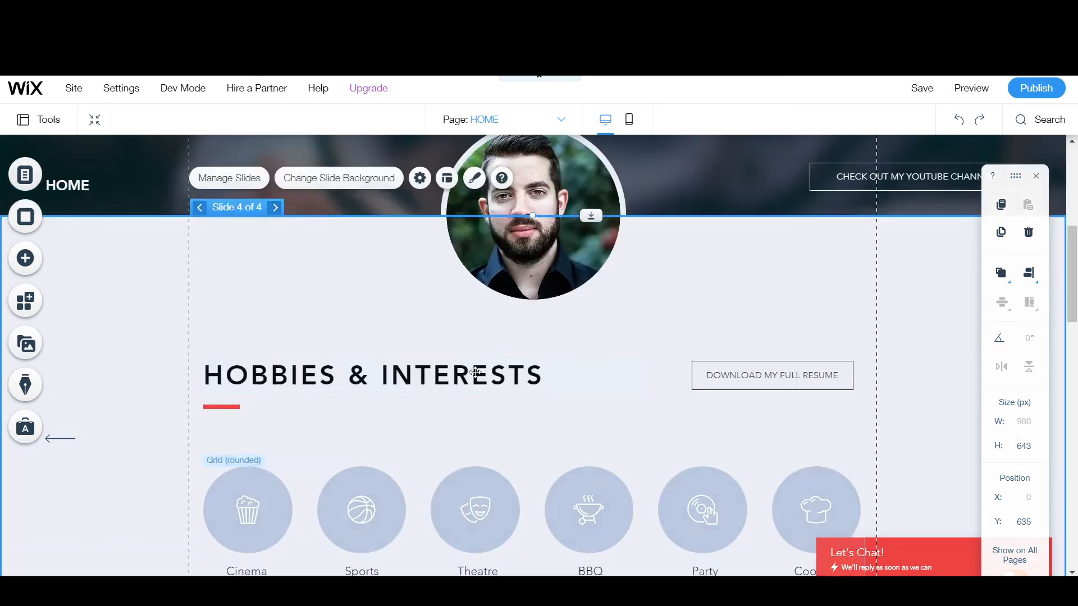
Review the Experience, Education and Hobbies & Interests slides in the site preview and look over the Skills section.
scroll(475, 373, down, 2)
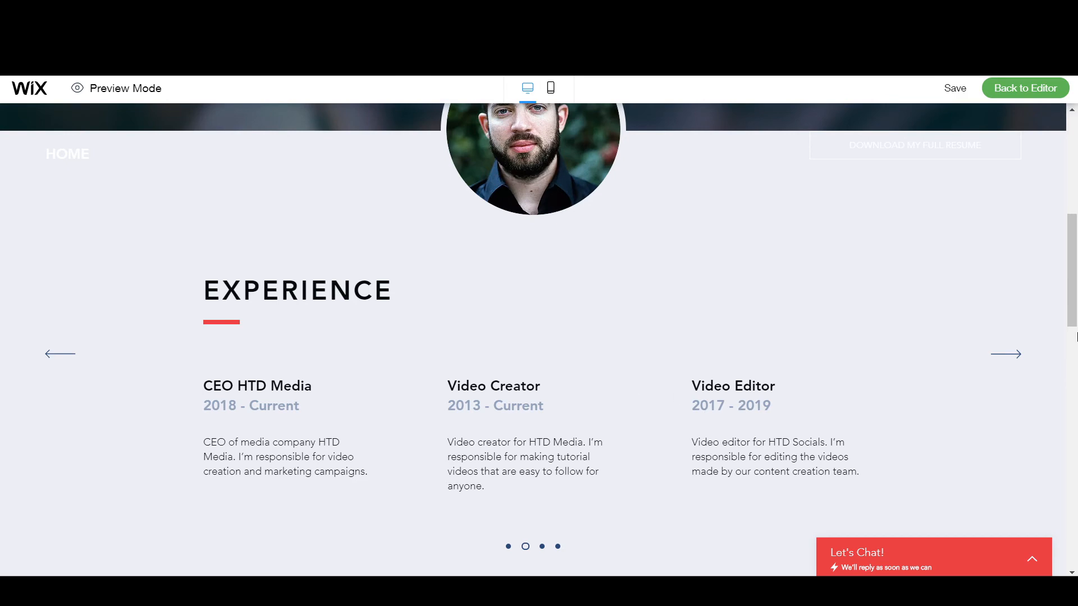
click(1009, 356)
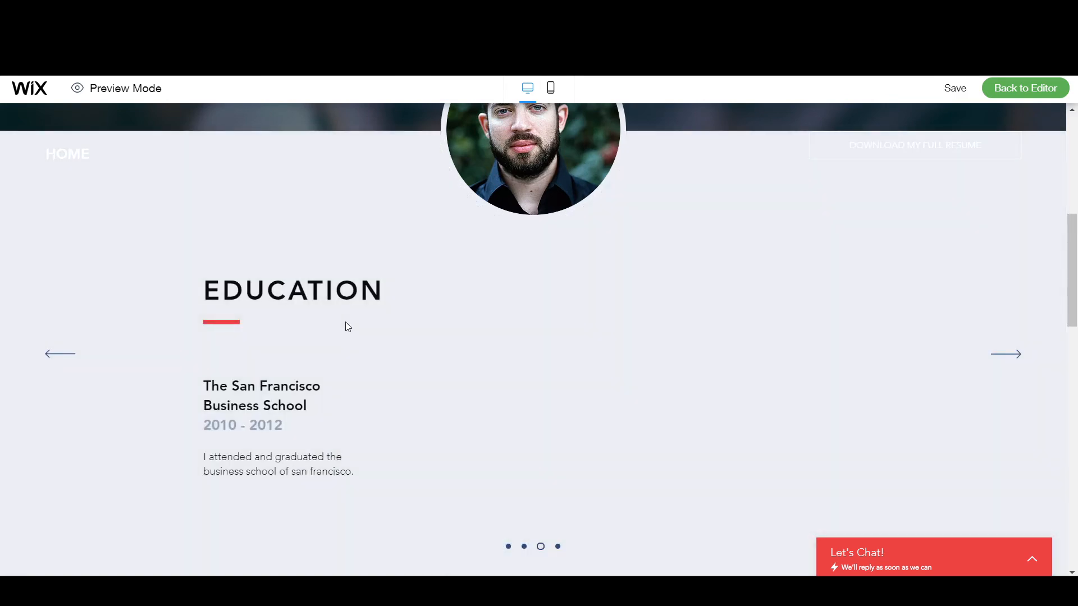
click(1015, 356)
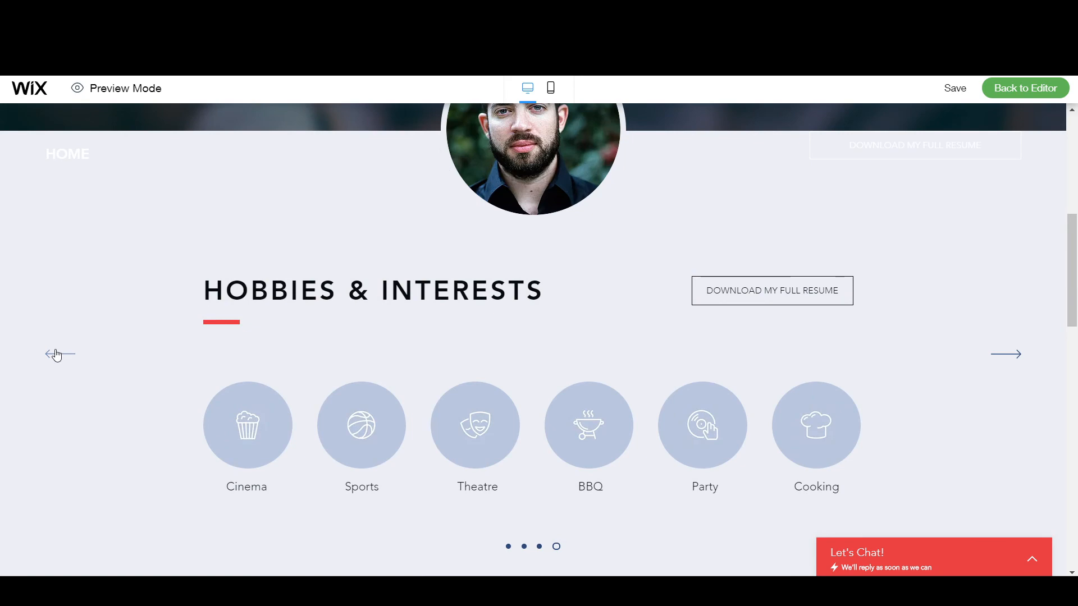
click(56, 355)
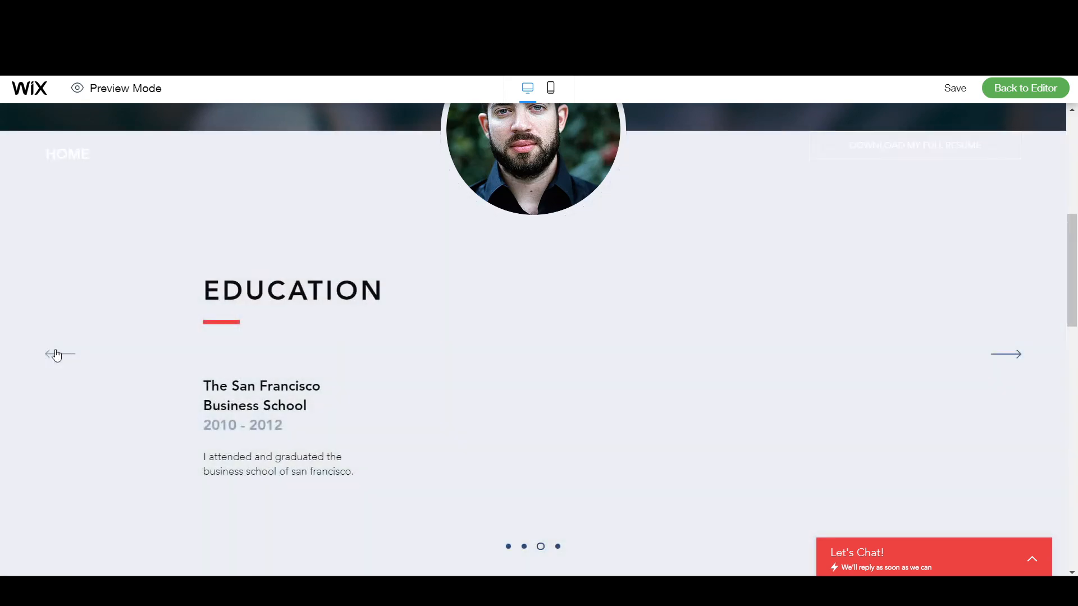
click(57, 355)
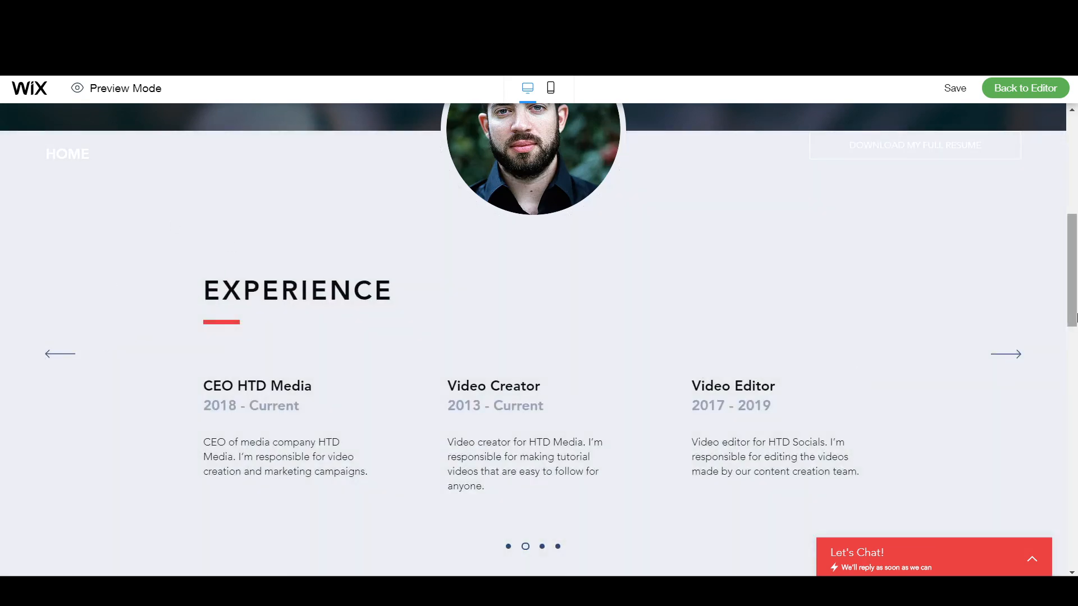
drag(1074, 313, 1073, 202)
drag(1074, 163, 1074, 278)
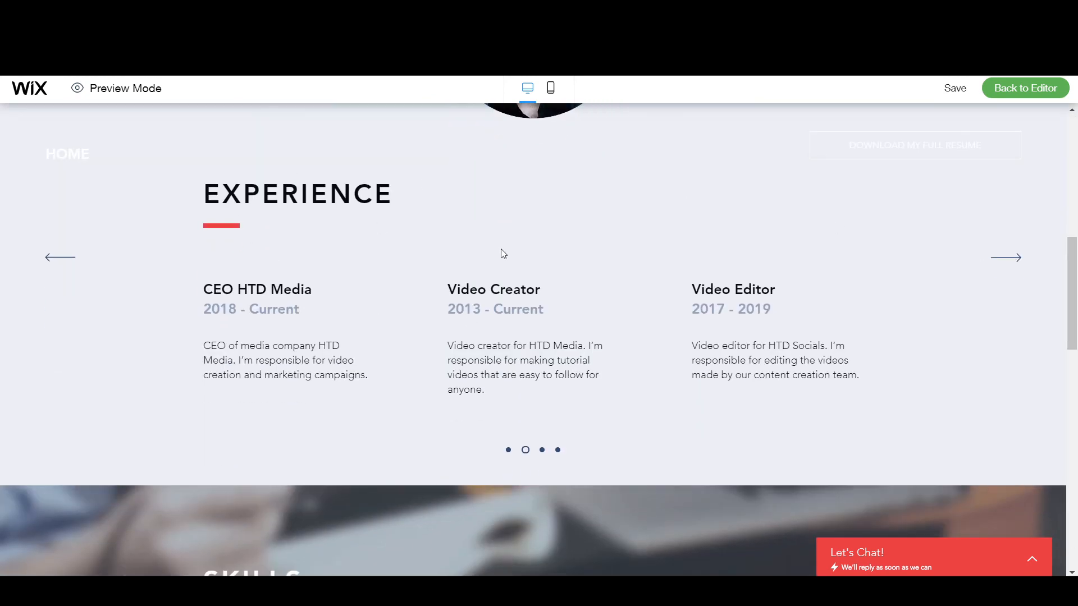
scroll(751, 252, down, 8)
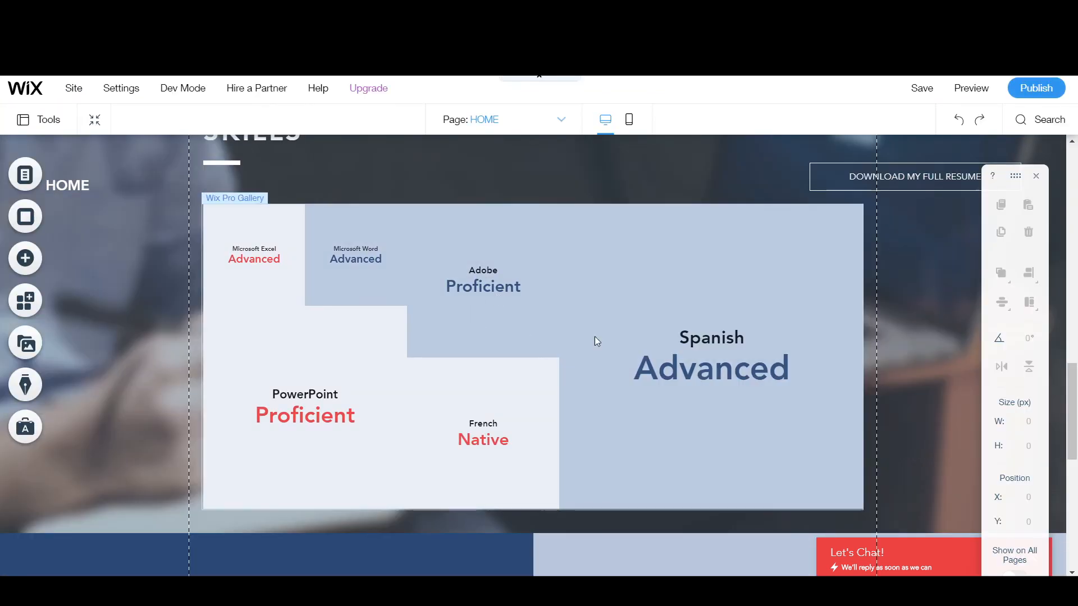
Delete the Wix Pro Gallery from the Skills section and add a YouTube single video player in its place.
right_click(484, 259)
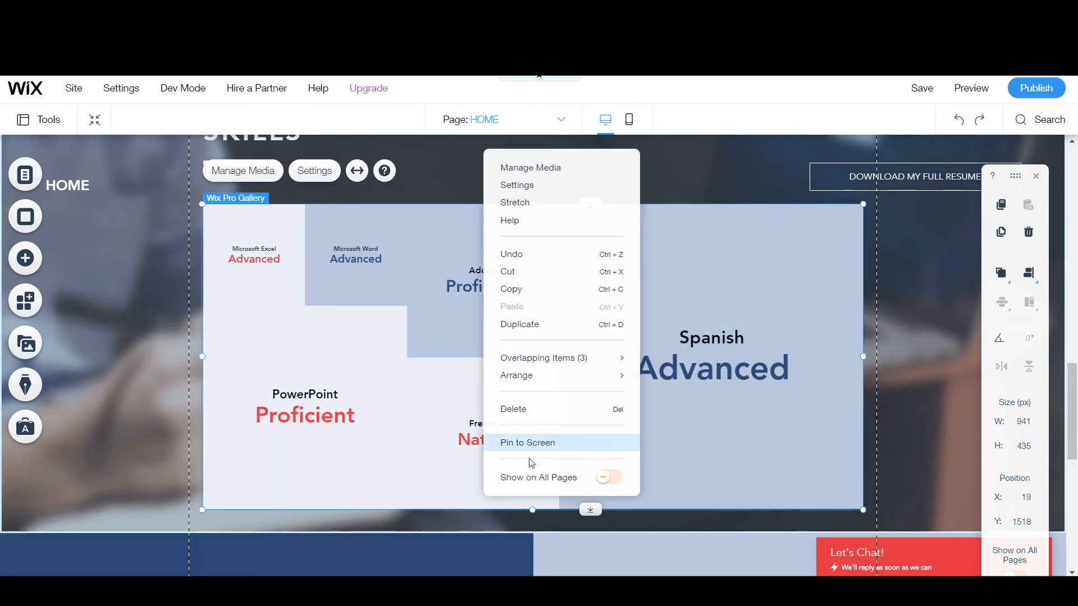
click(538, 415)
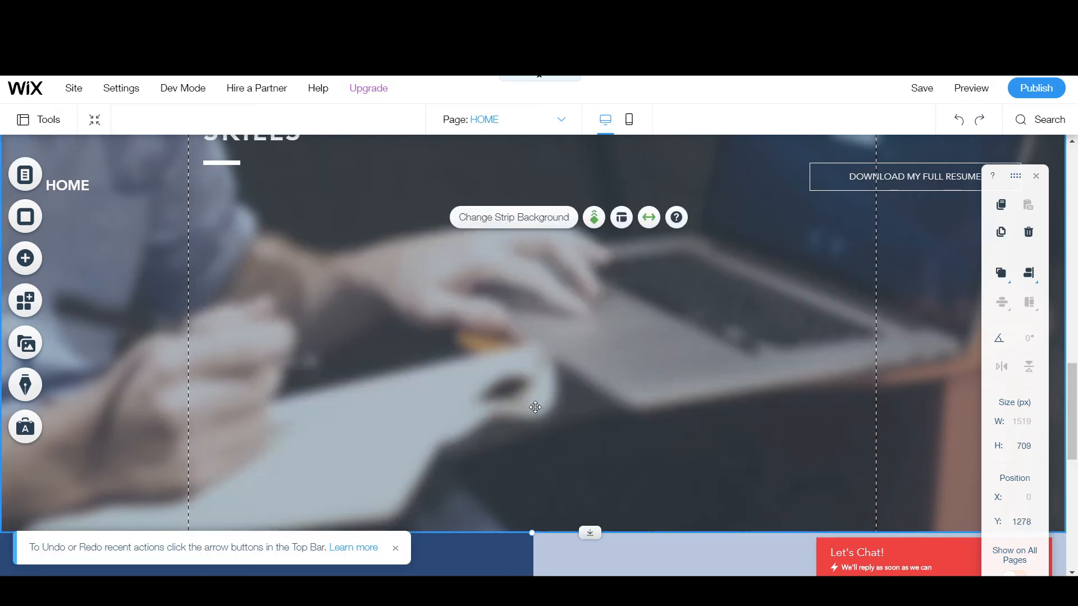
click(25, 259)
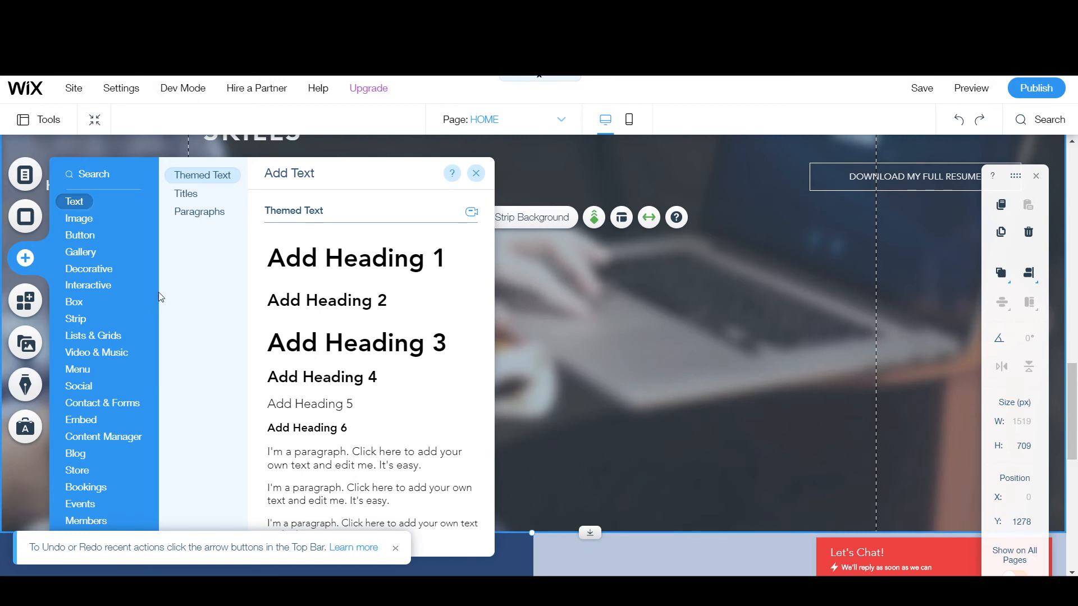
click(92, 177)
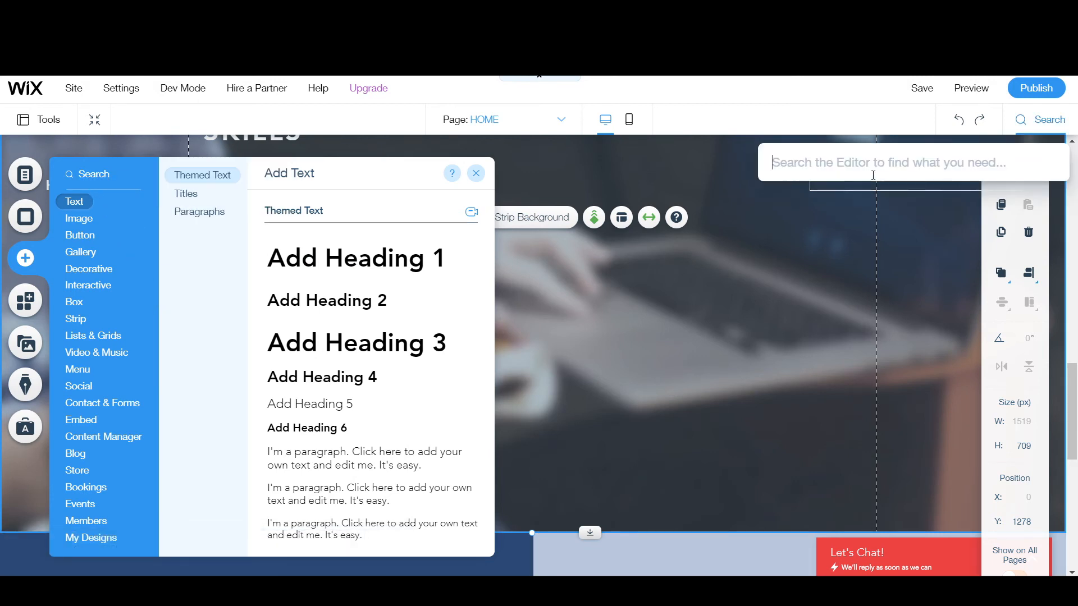
text(YOUTUBE)
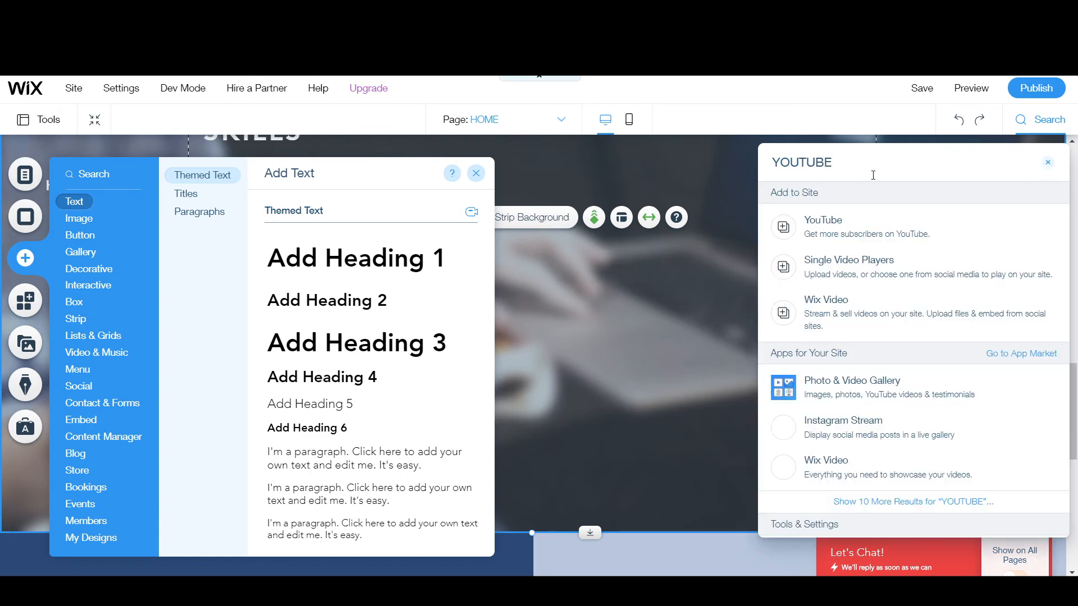
mouse_move(861, 271)
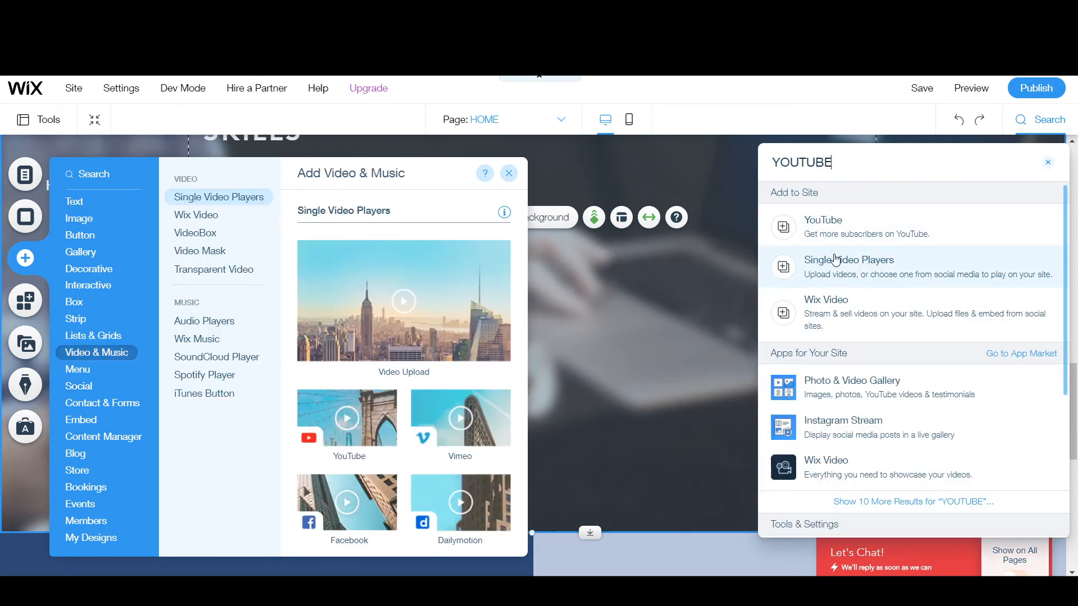
click(841, 266)
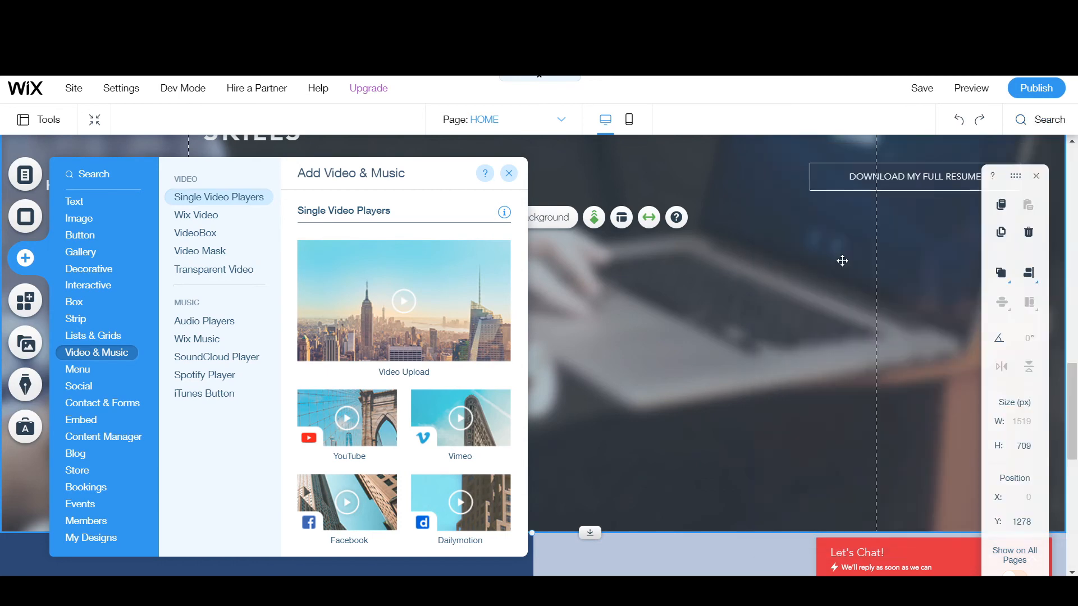
click(345, 418)
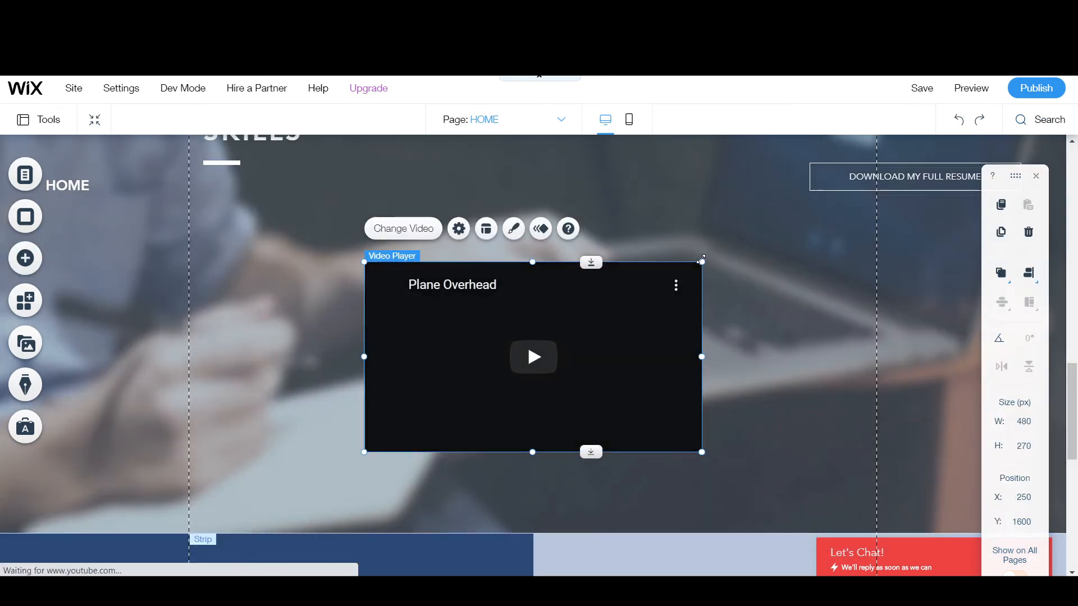
Enlarge the video player to about 822 by 462 px and centre it horizontally below the Skills heading.
drag(701, 261, 849, 175)
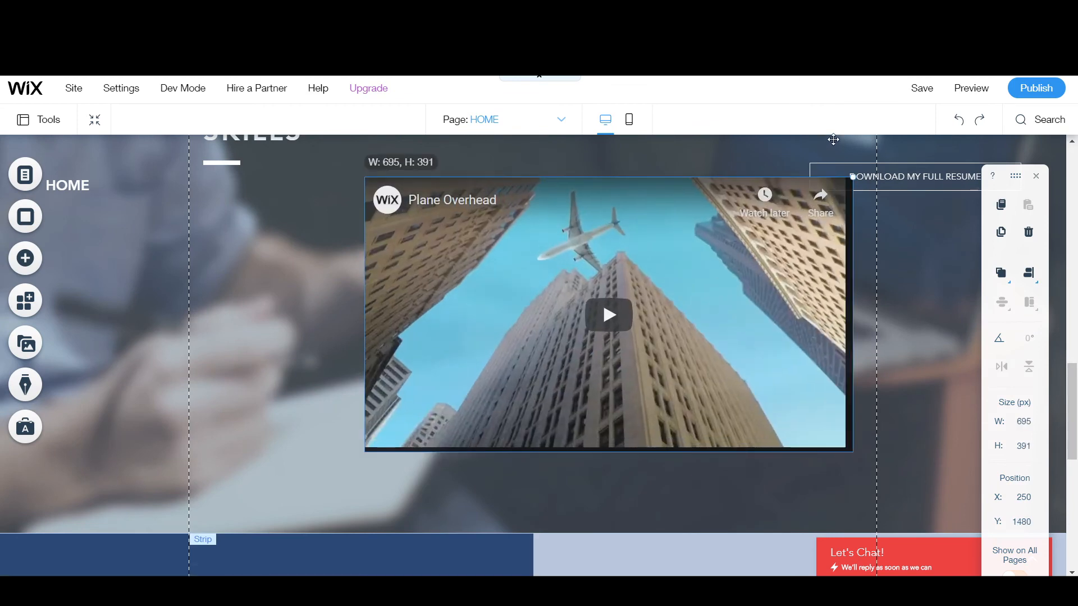
drag(696, 308, 584, 288)
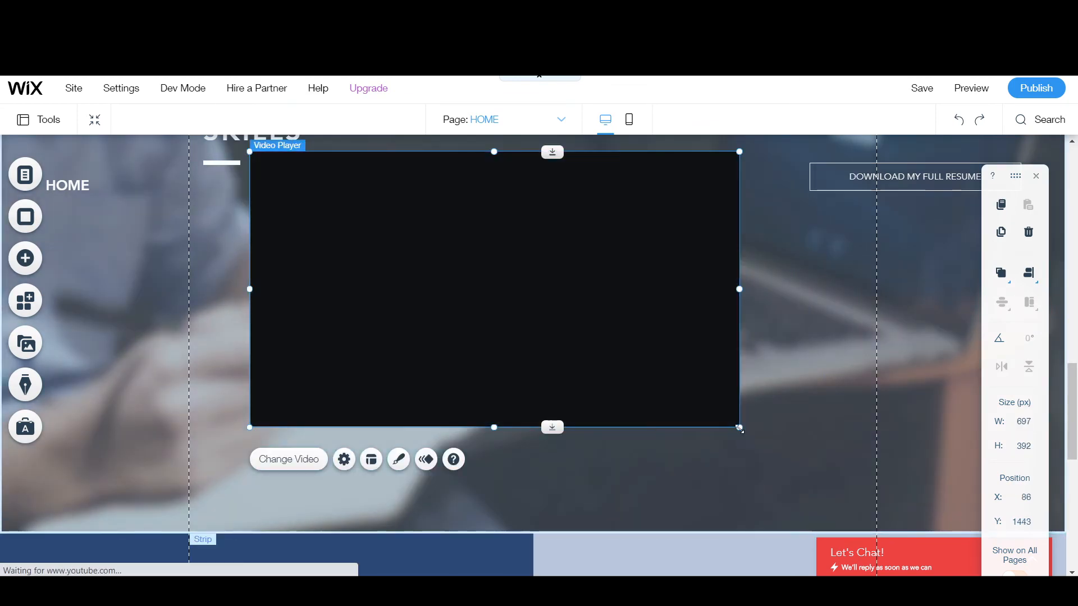
drag(740, 430, 829, 497)
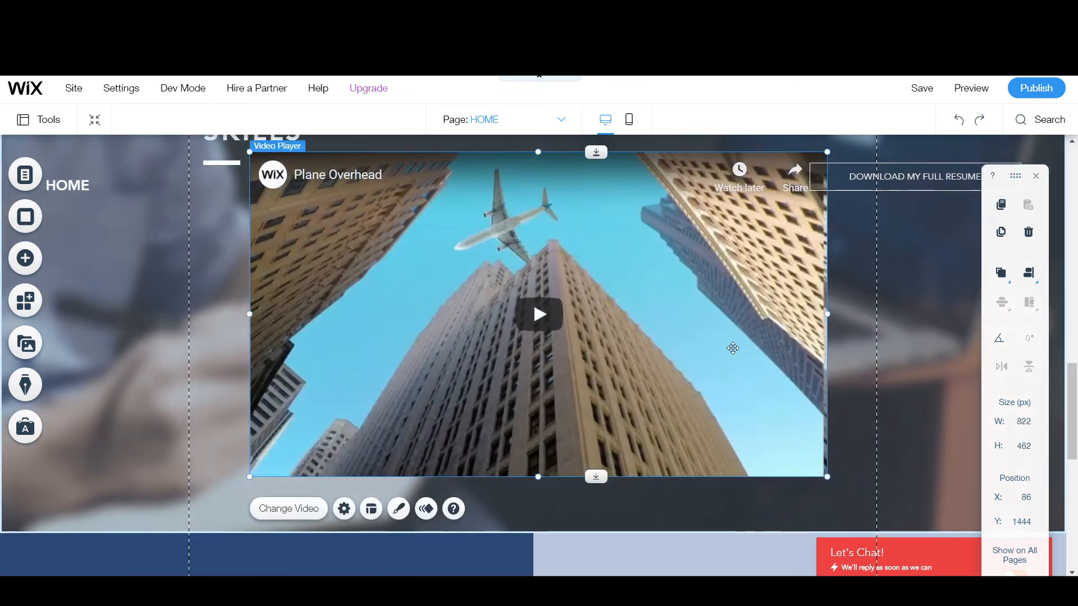
drag(731, 349, 728, 365)
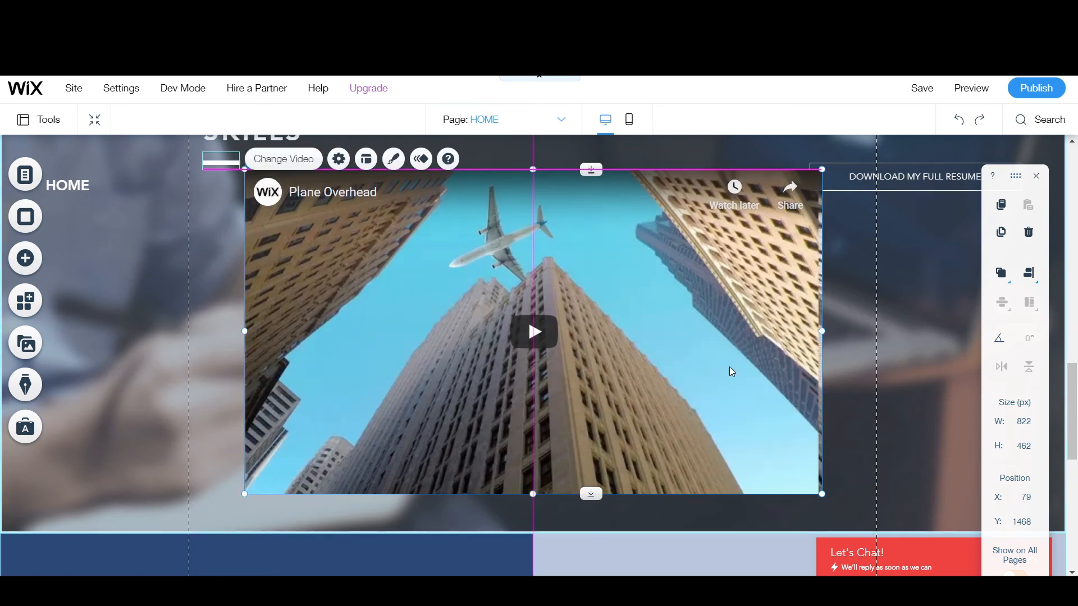
click(292, 165)
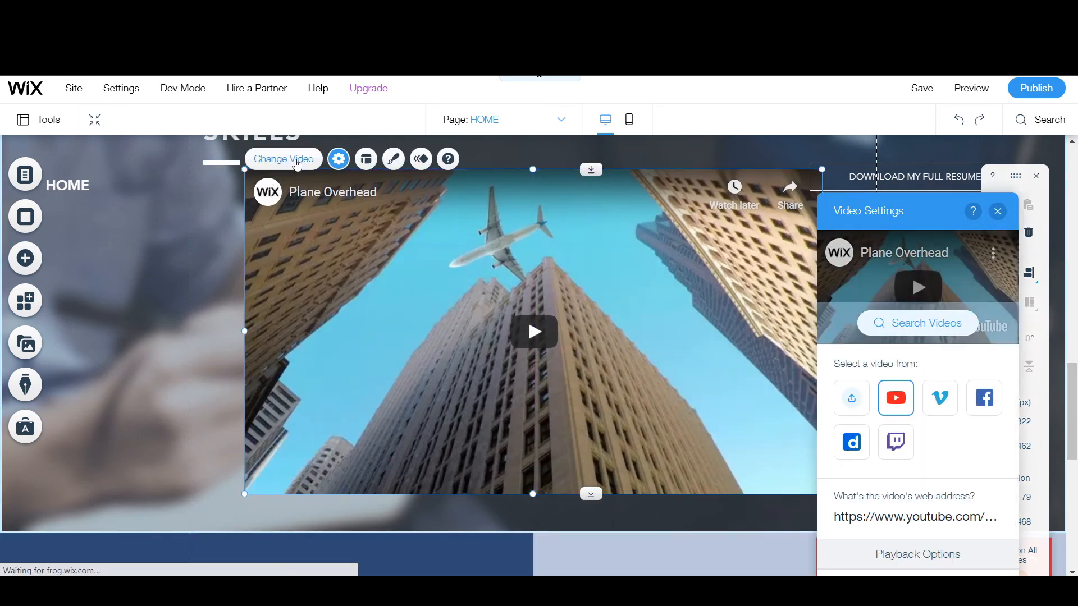
scroll(945, 449, down, 3)
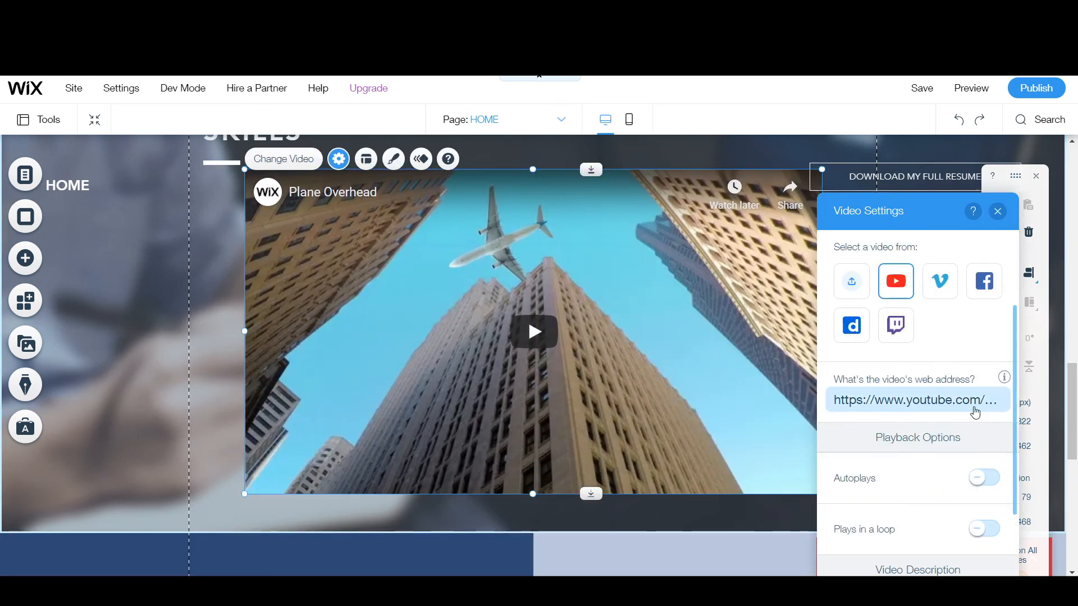
click(975, 409)
key(ctrl+a)
key(BackSpace)
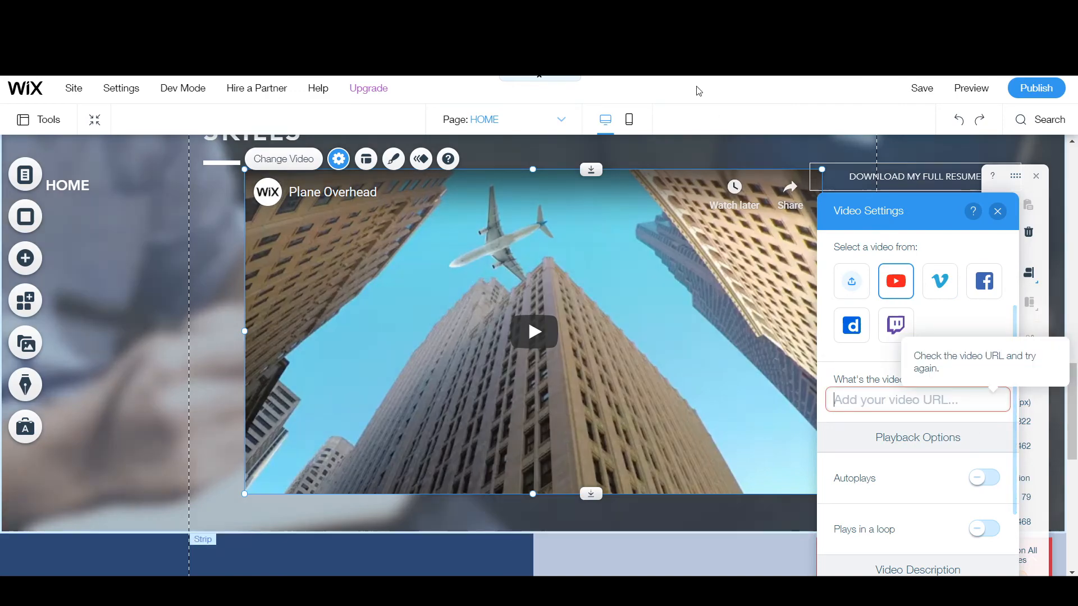
text(https://www.youtube.com/watch?v=0AY9pbdu8f4)
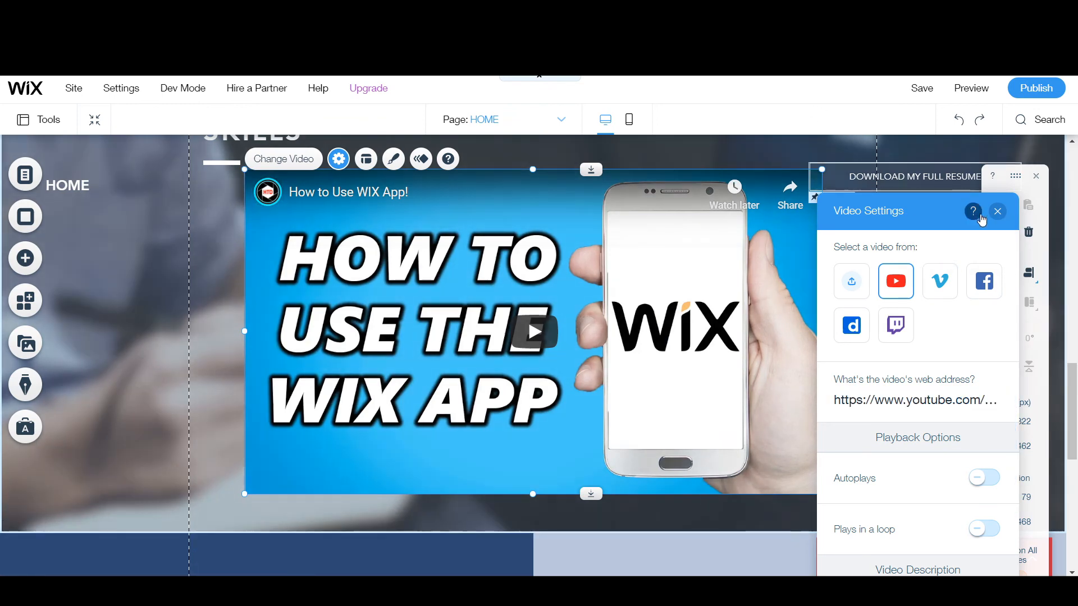
click(998, 211)
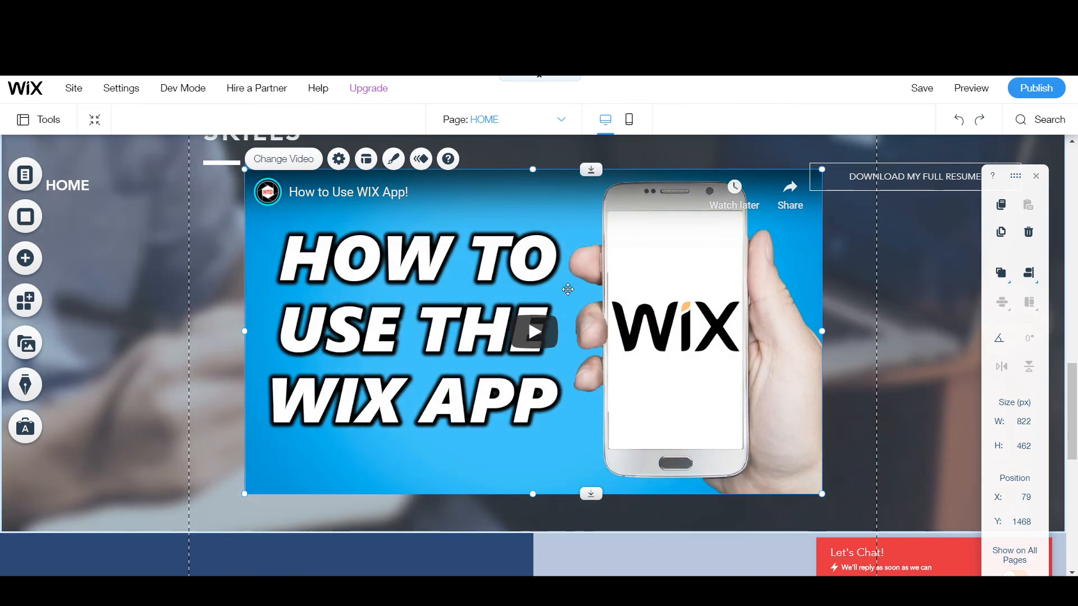
click(922, 88)
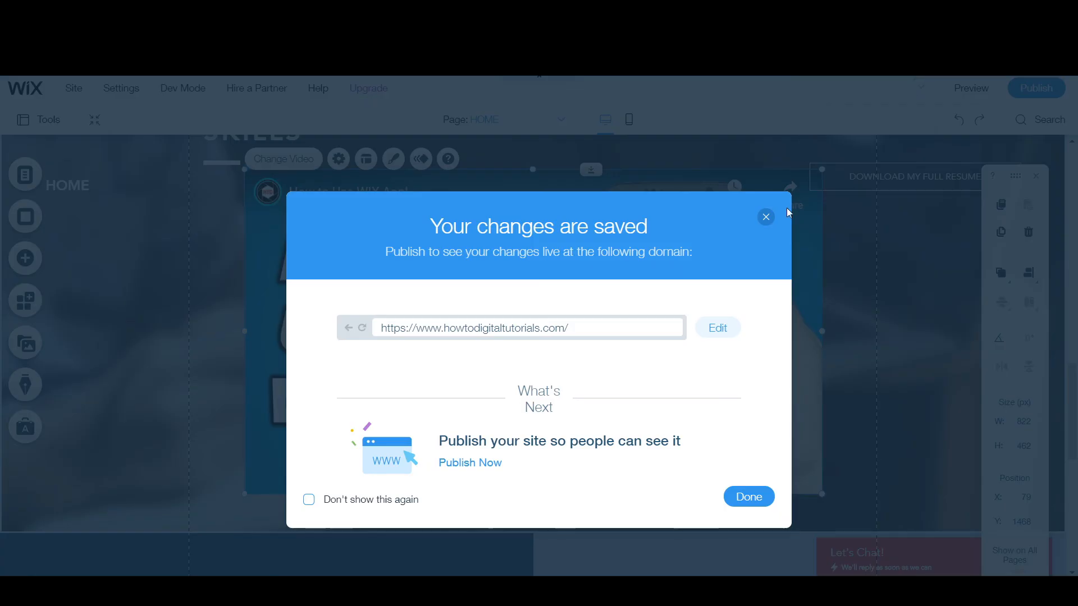
click(767, 218)
Replace the part before the @ in the QUICK ID email address with the contact's own first name.
scroll(660, 550, down, 5)
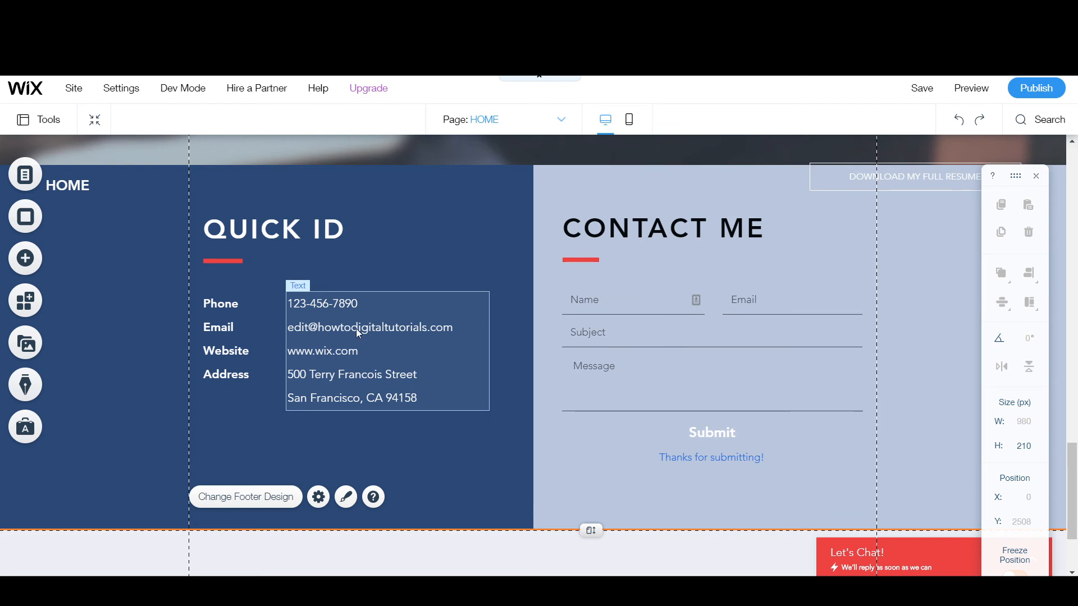
click(381, 329)
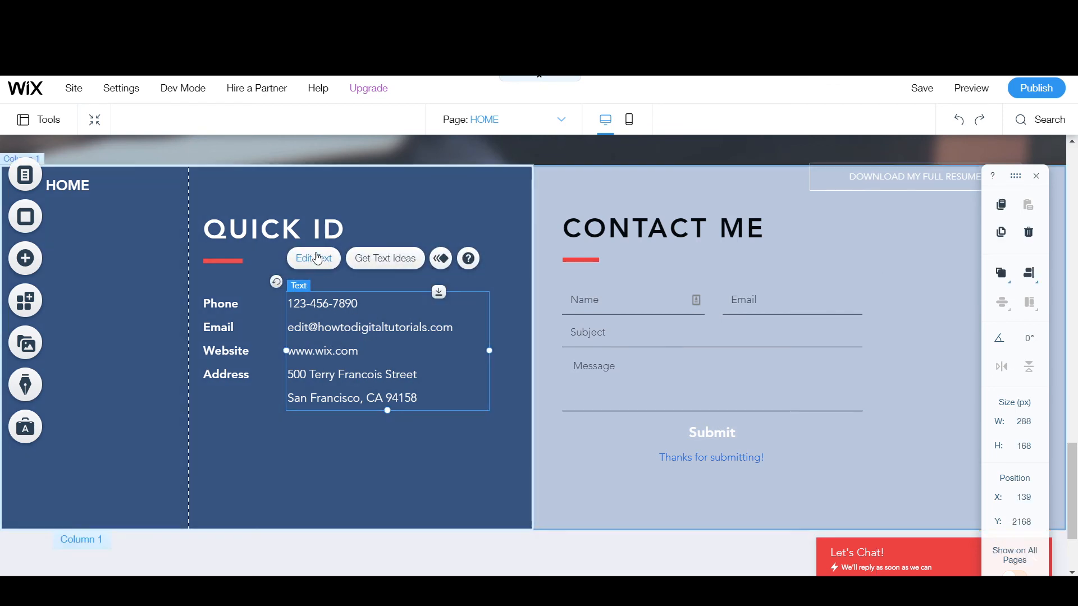
click(314, 258)
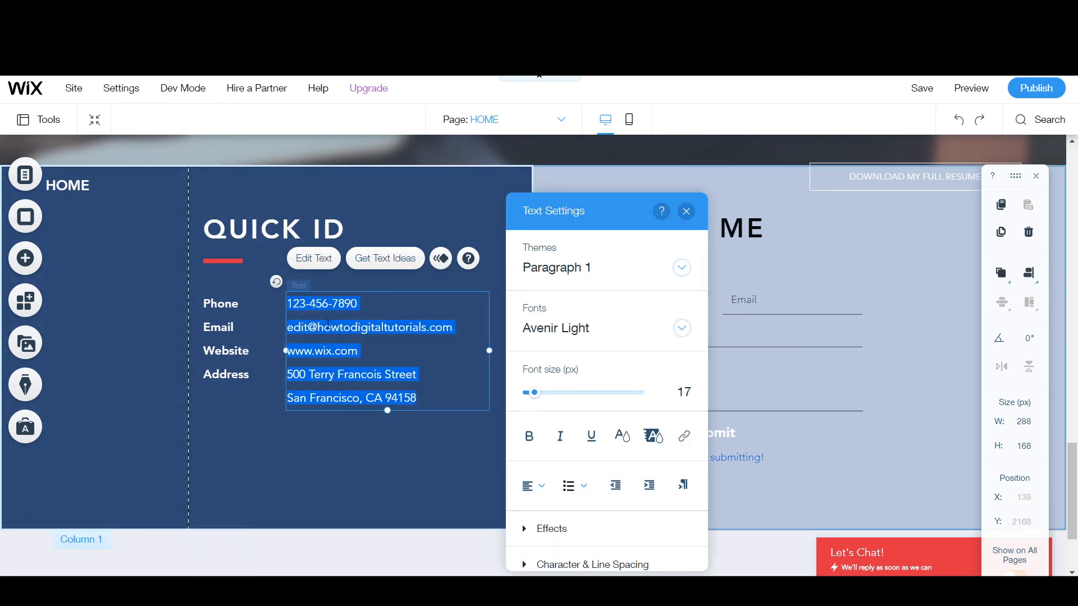
click(305, 328)
double_click(306, 327)
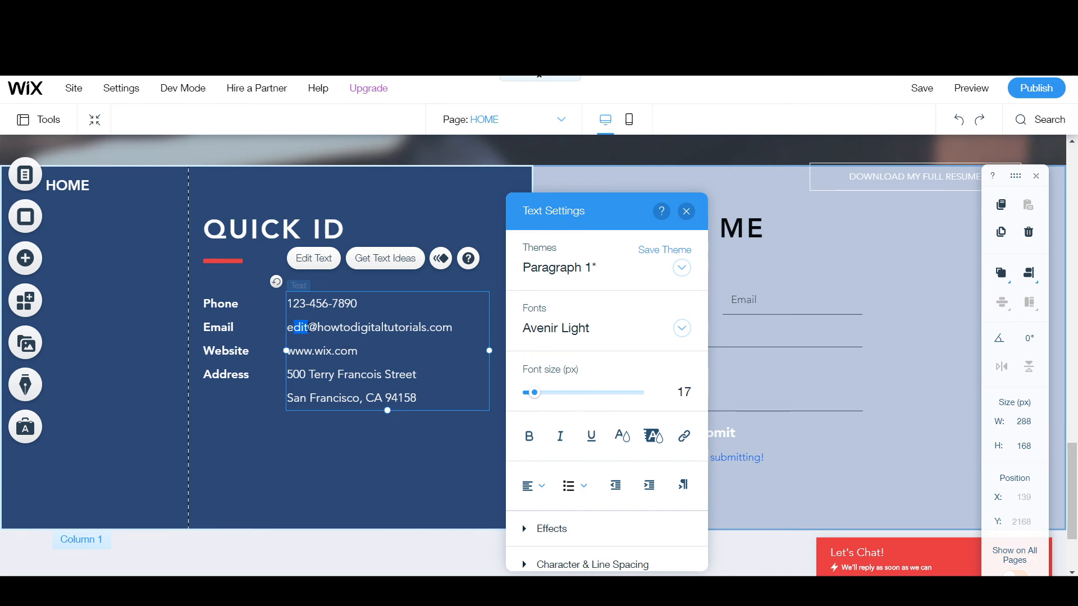
drag(307, 328, 290, 329)
text(youri)
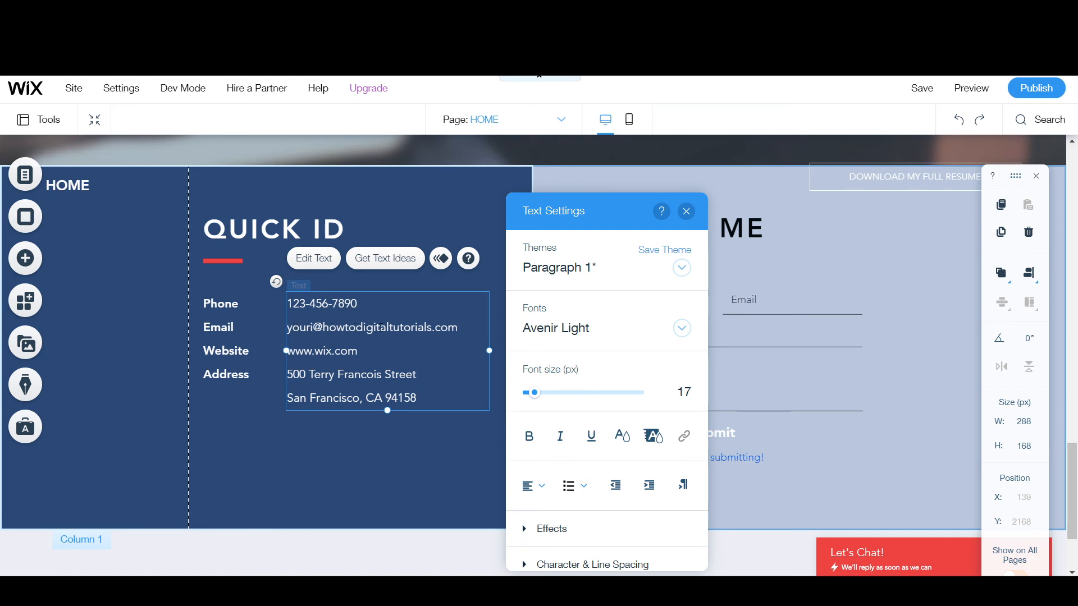
drag(457, 329, 294, 329)
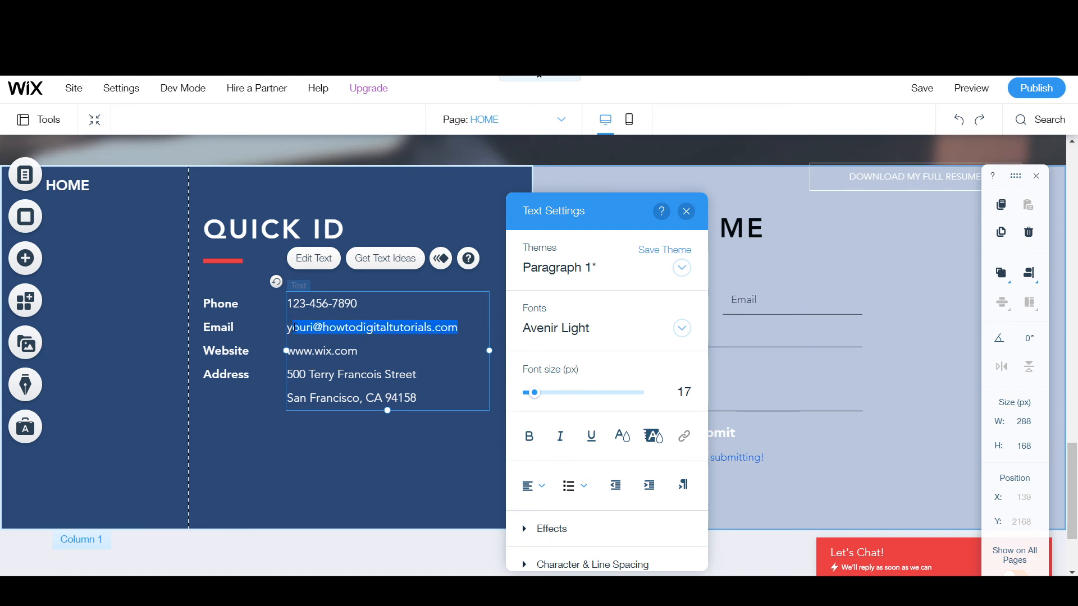
click(360, 397)
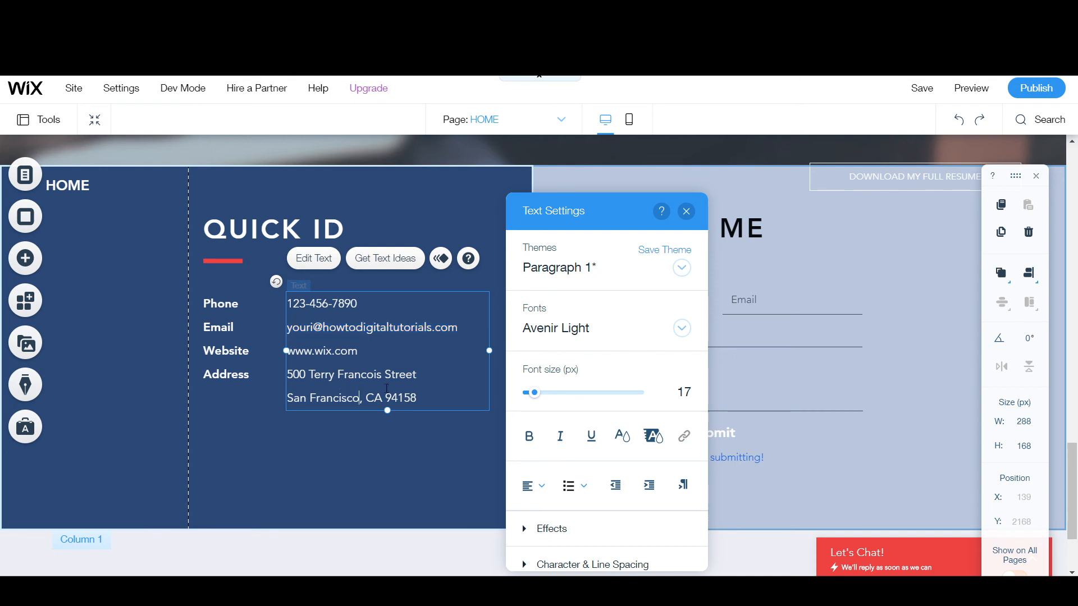
drag(422, 375, 364, 397)
click(432, 389)
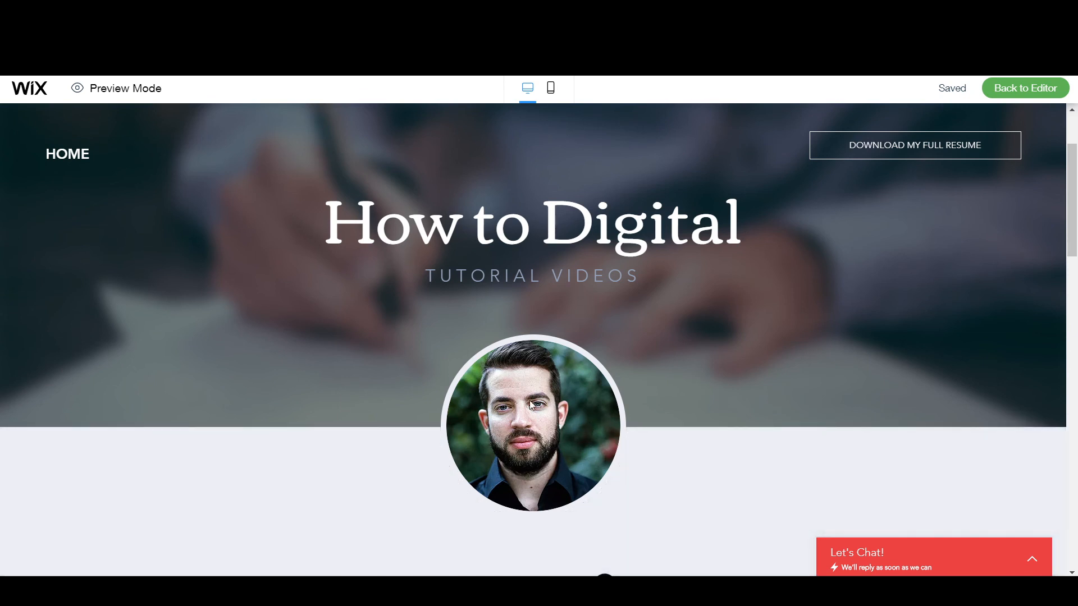
Review the home page in the site preview, including the About Me slides, the My Work video and the Quick ID contact details.
drag(1073, 212, 1077, 292)
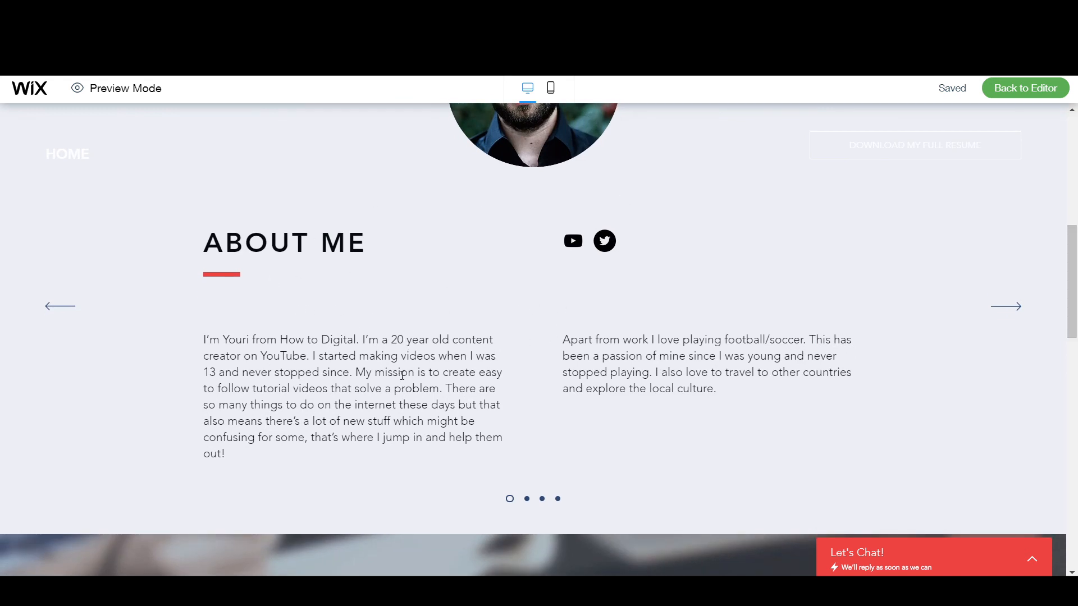
click(1005, 306)
click(1006, 306)
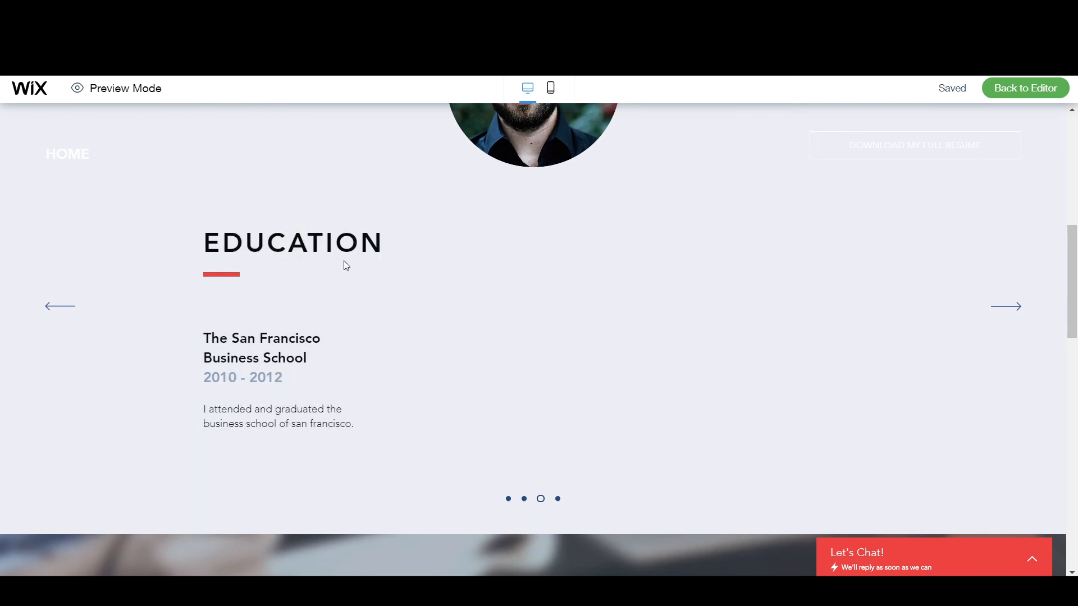
click(1011, 307)
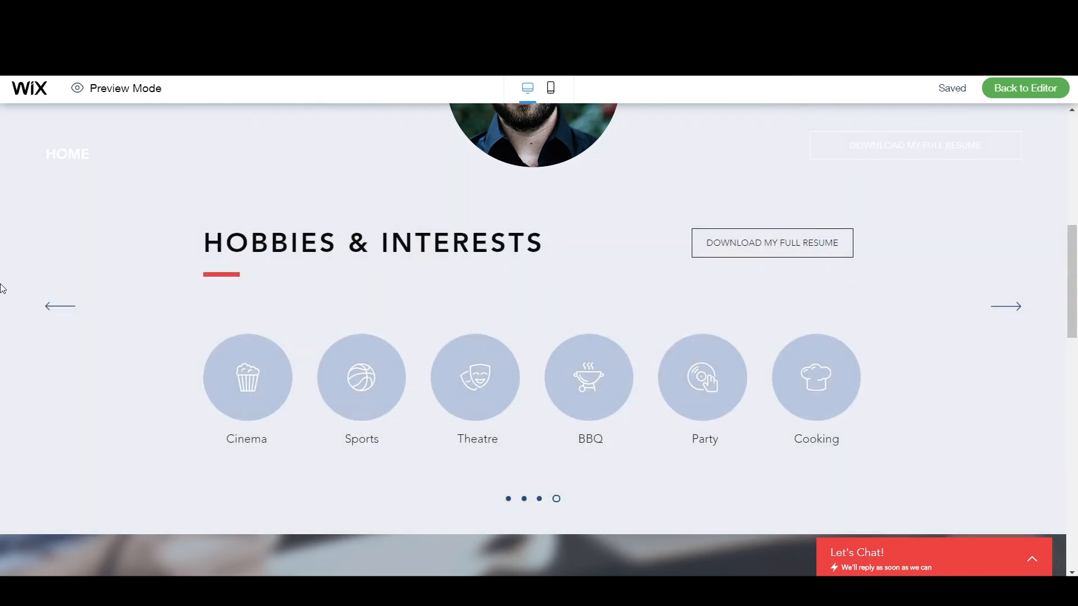
click(52, 310)
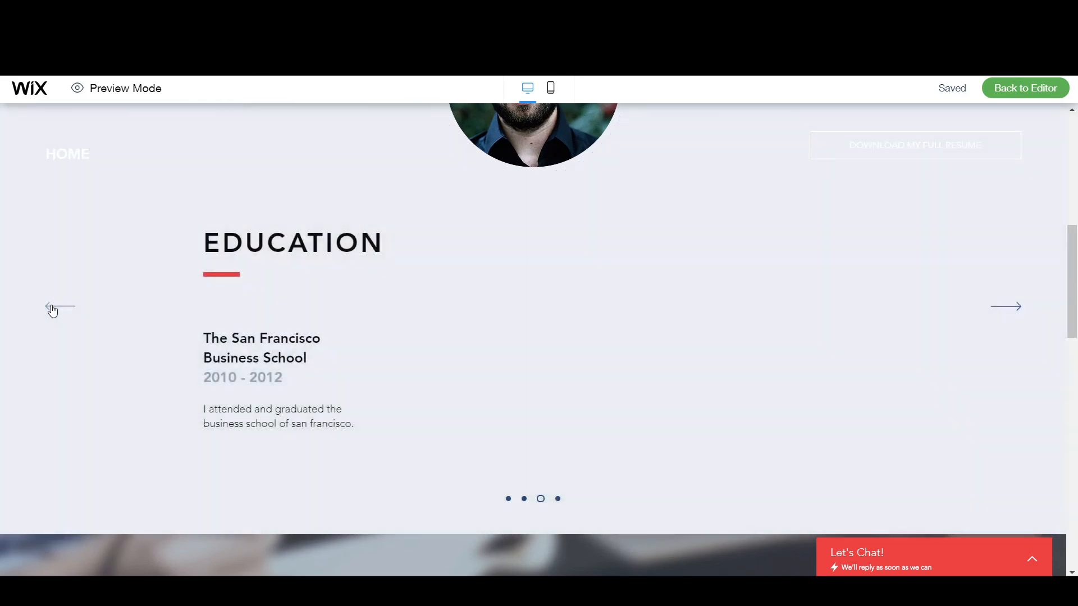
click(52, 311)
click(51, 307)
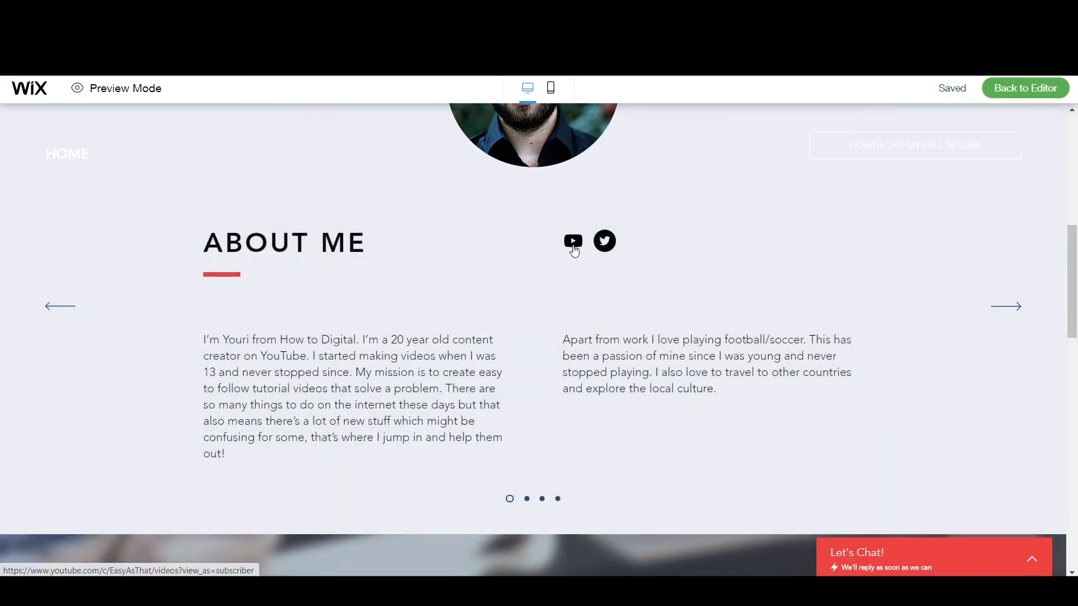
drag(1075, 270, 1077, 381)
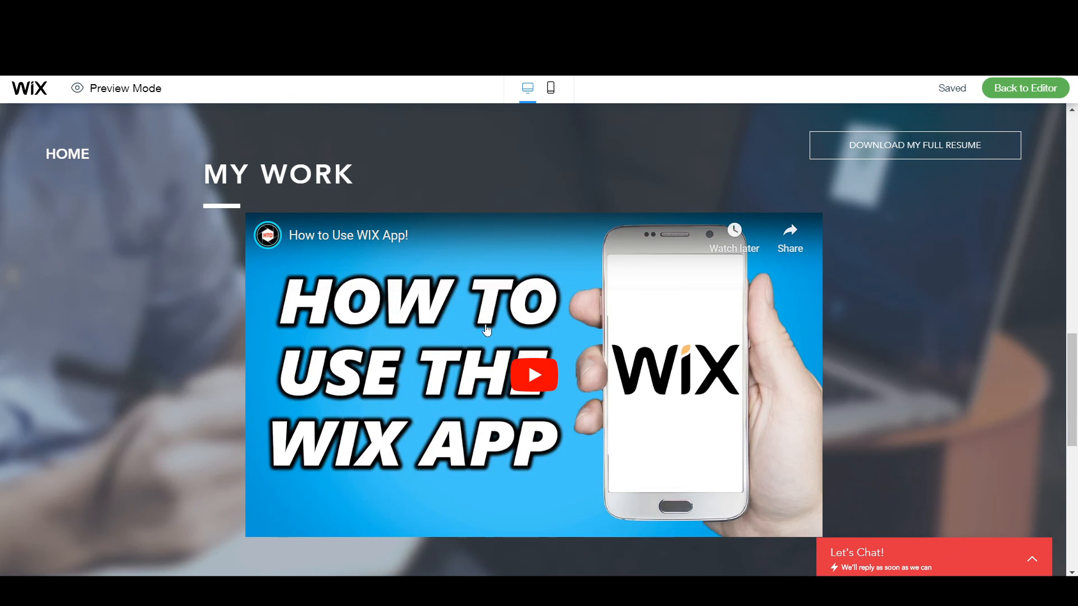
drag(1076, 360, 1077, 458)
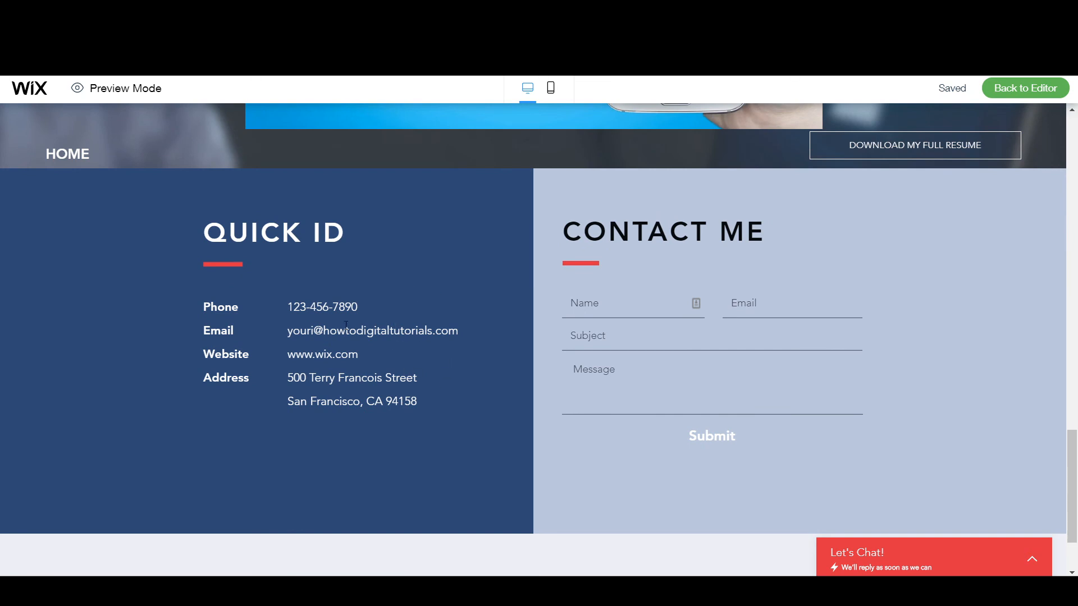
drag(293, 306, 349, 354)
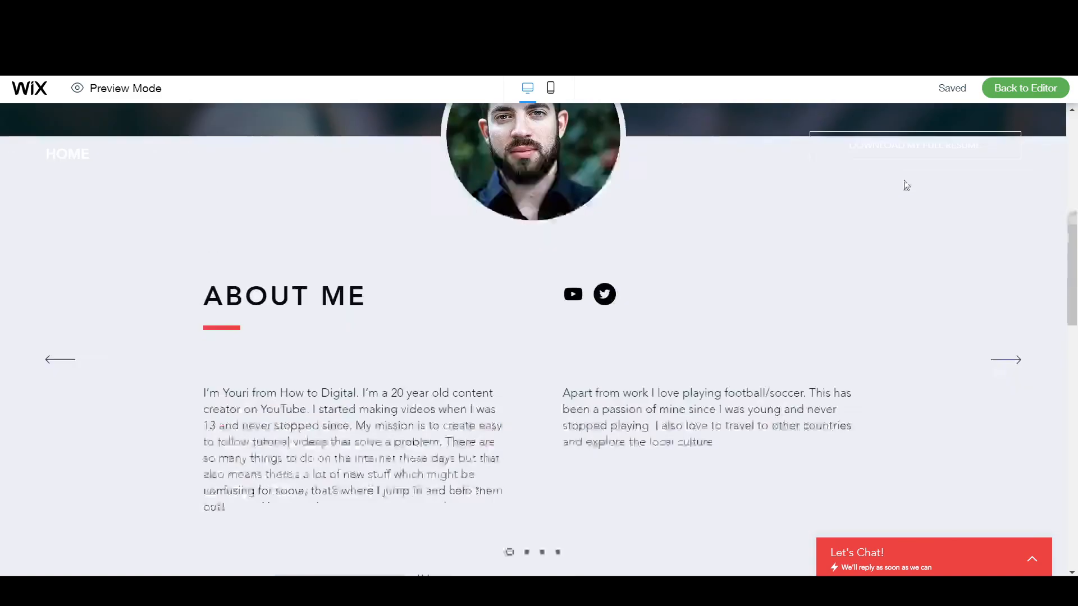
scroll(786, 196, up, 6)
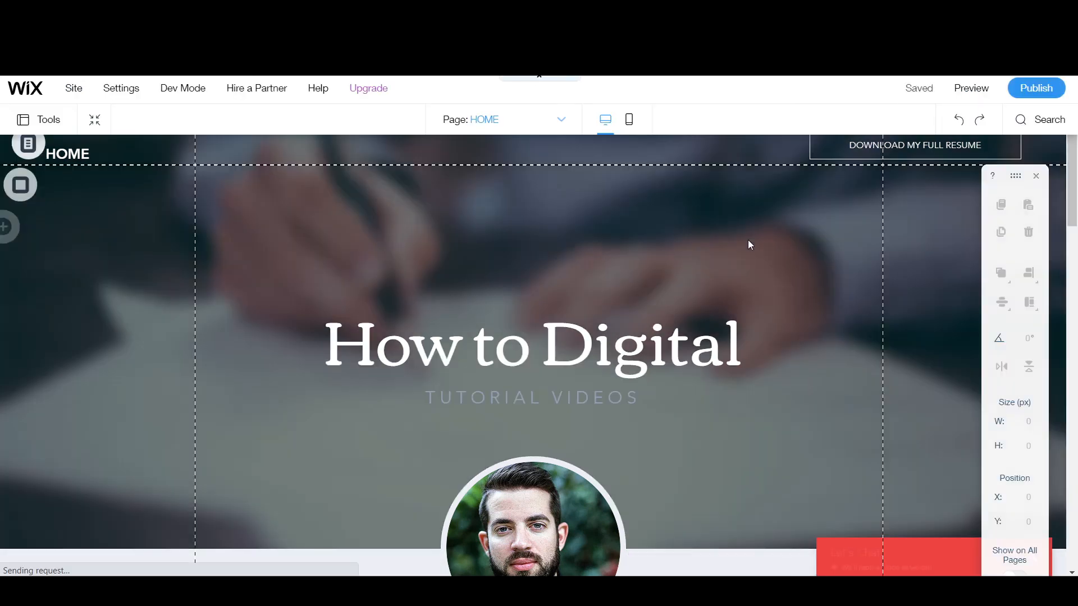
click(1036, 89)
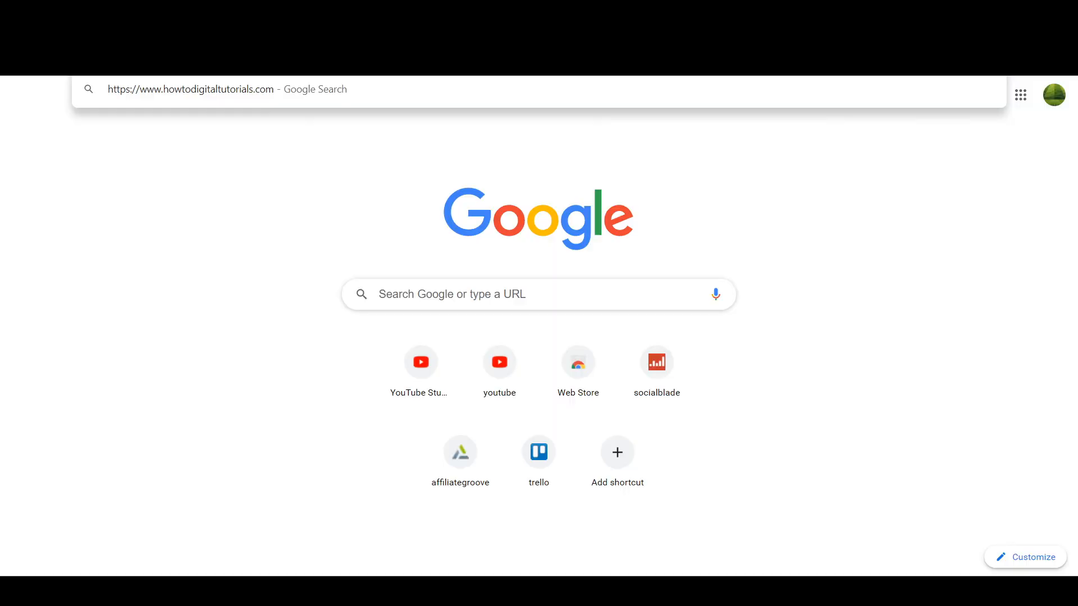
key(Return)
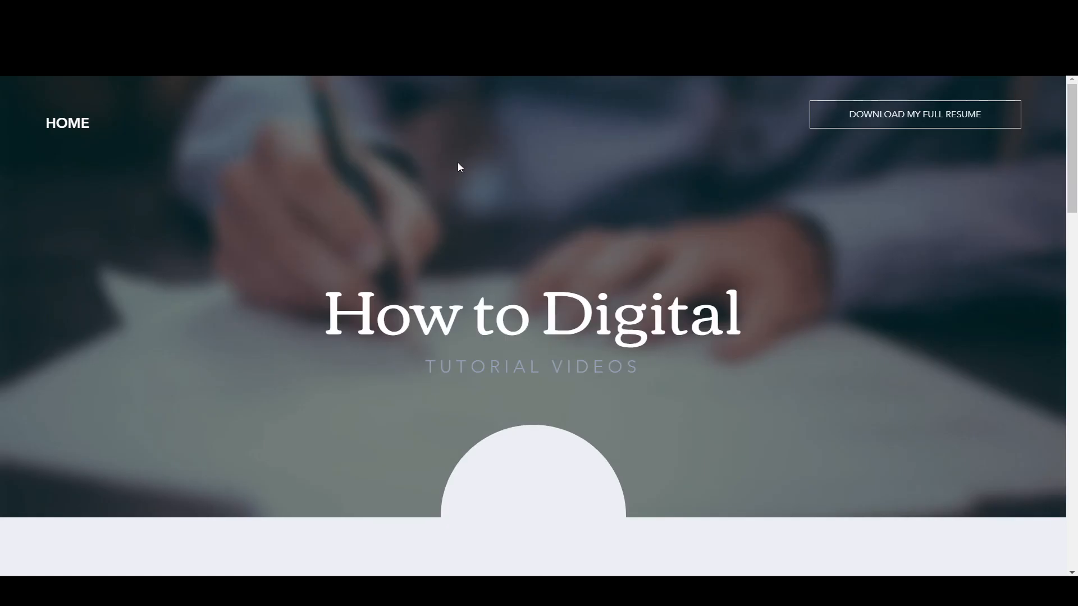
scroll(623, 233, down, 4)
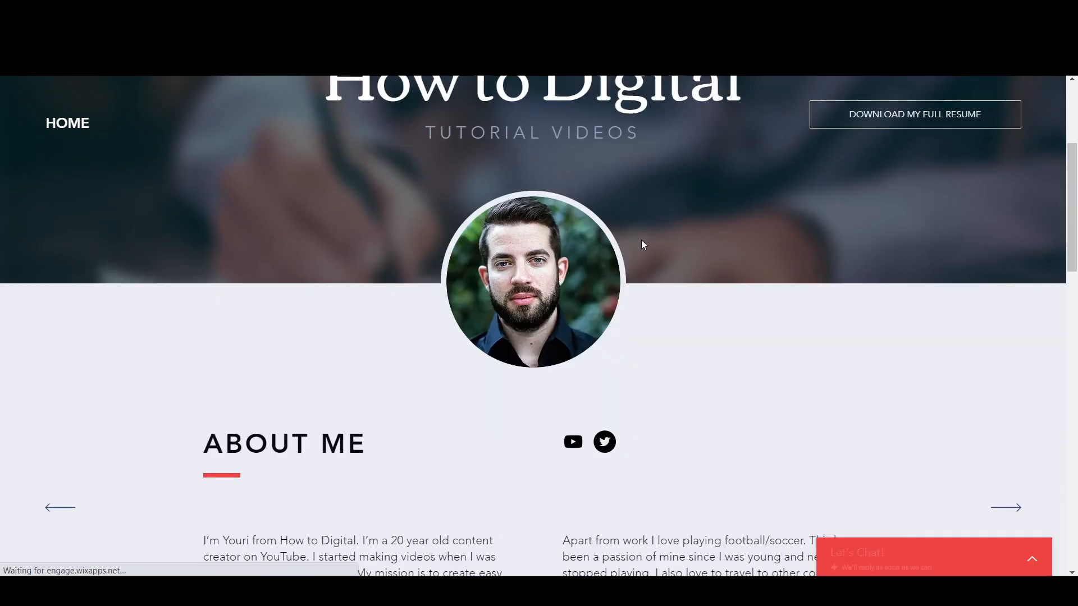
drag(1073, 223, 1076, 267)
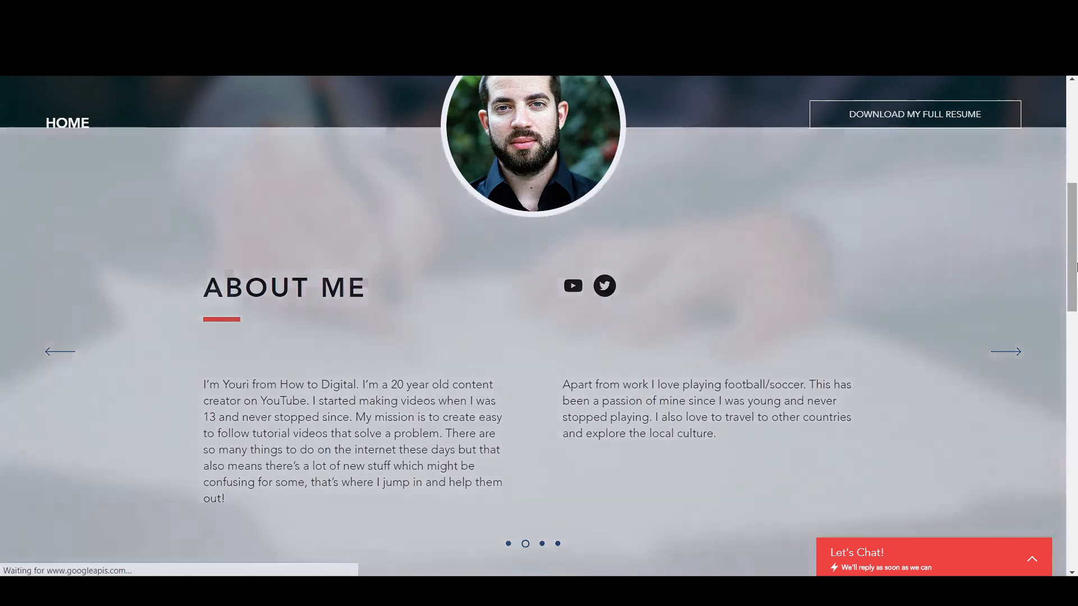